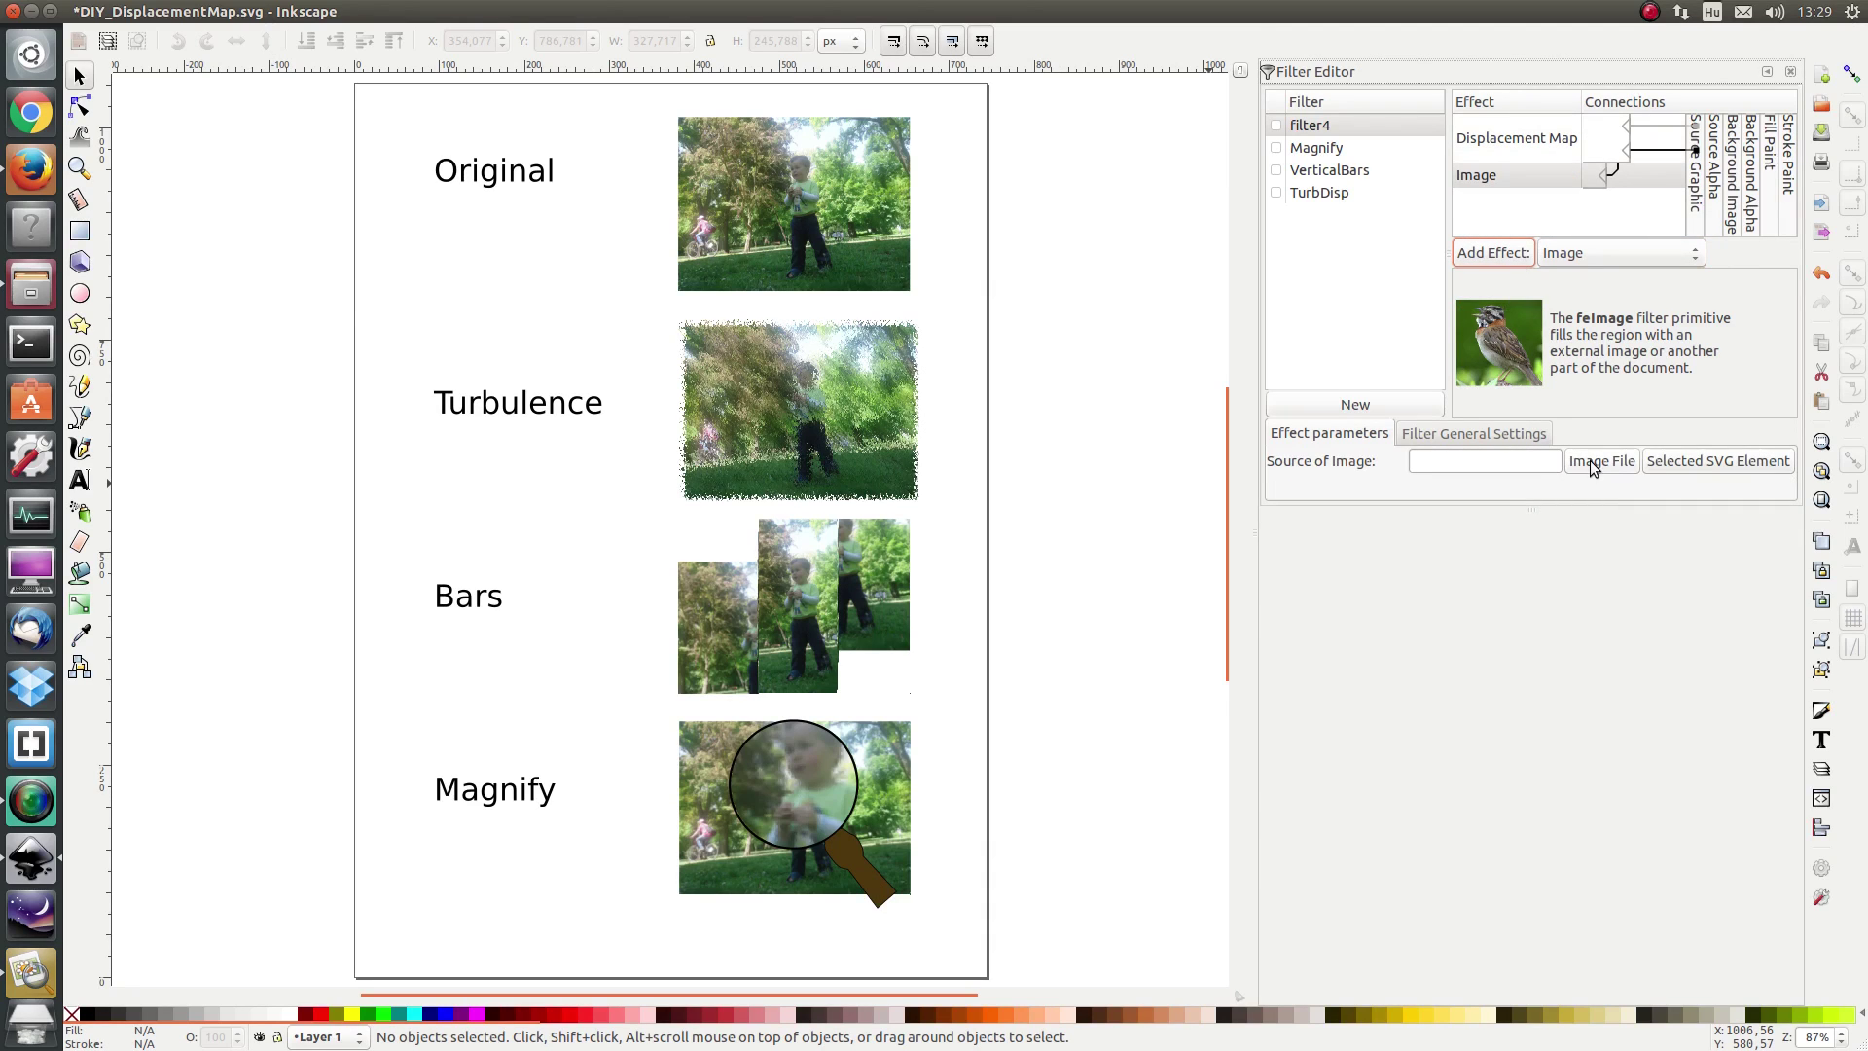
# Rewire the preview filter so the Image effect feeds into the Displacement Map
pyautogui.moveTo(1557, 138); pyautogui.dragTo(1596, 160)
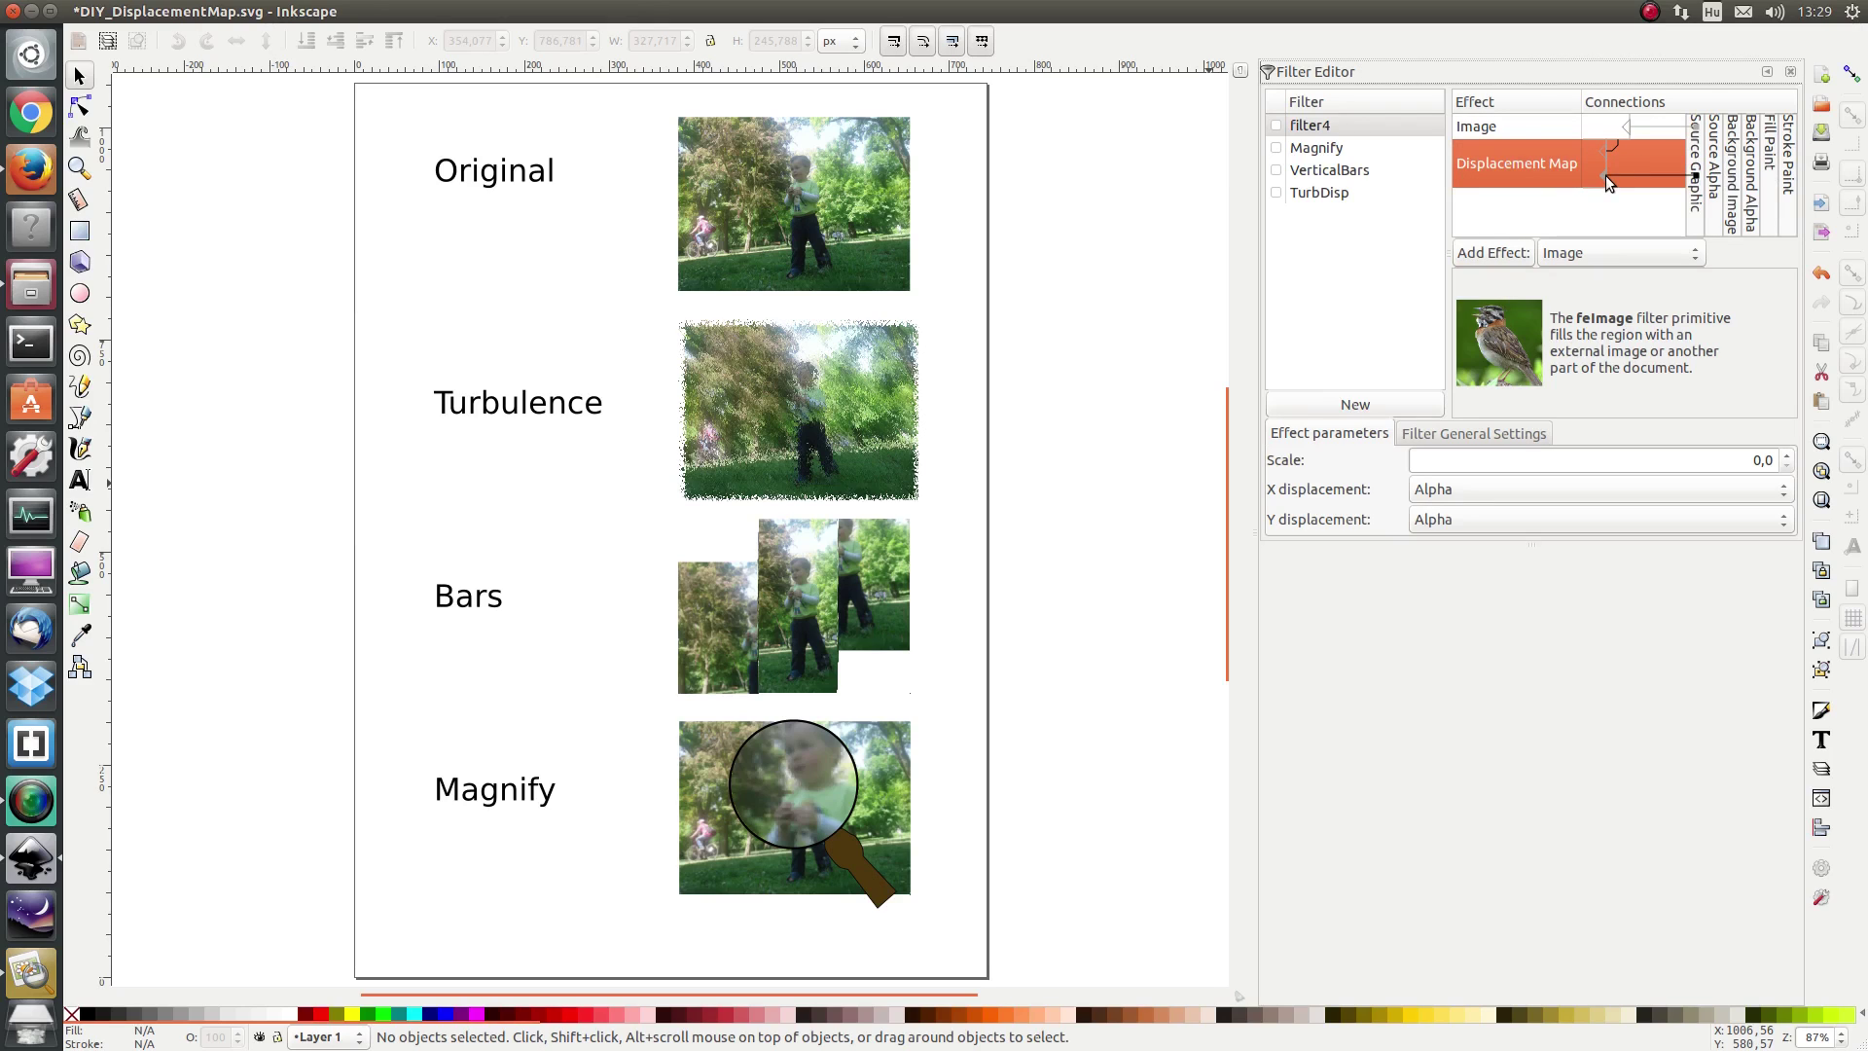
pyautogui.moveTo(1643, 167); pyautogui.dragTo(1609, 154)
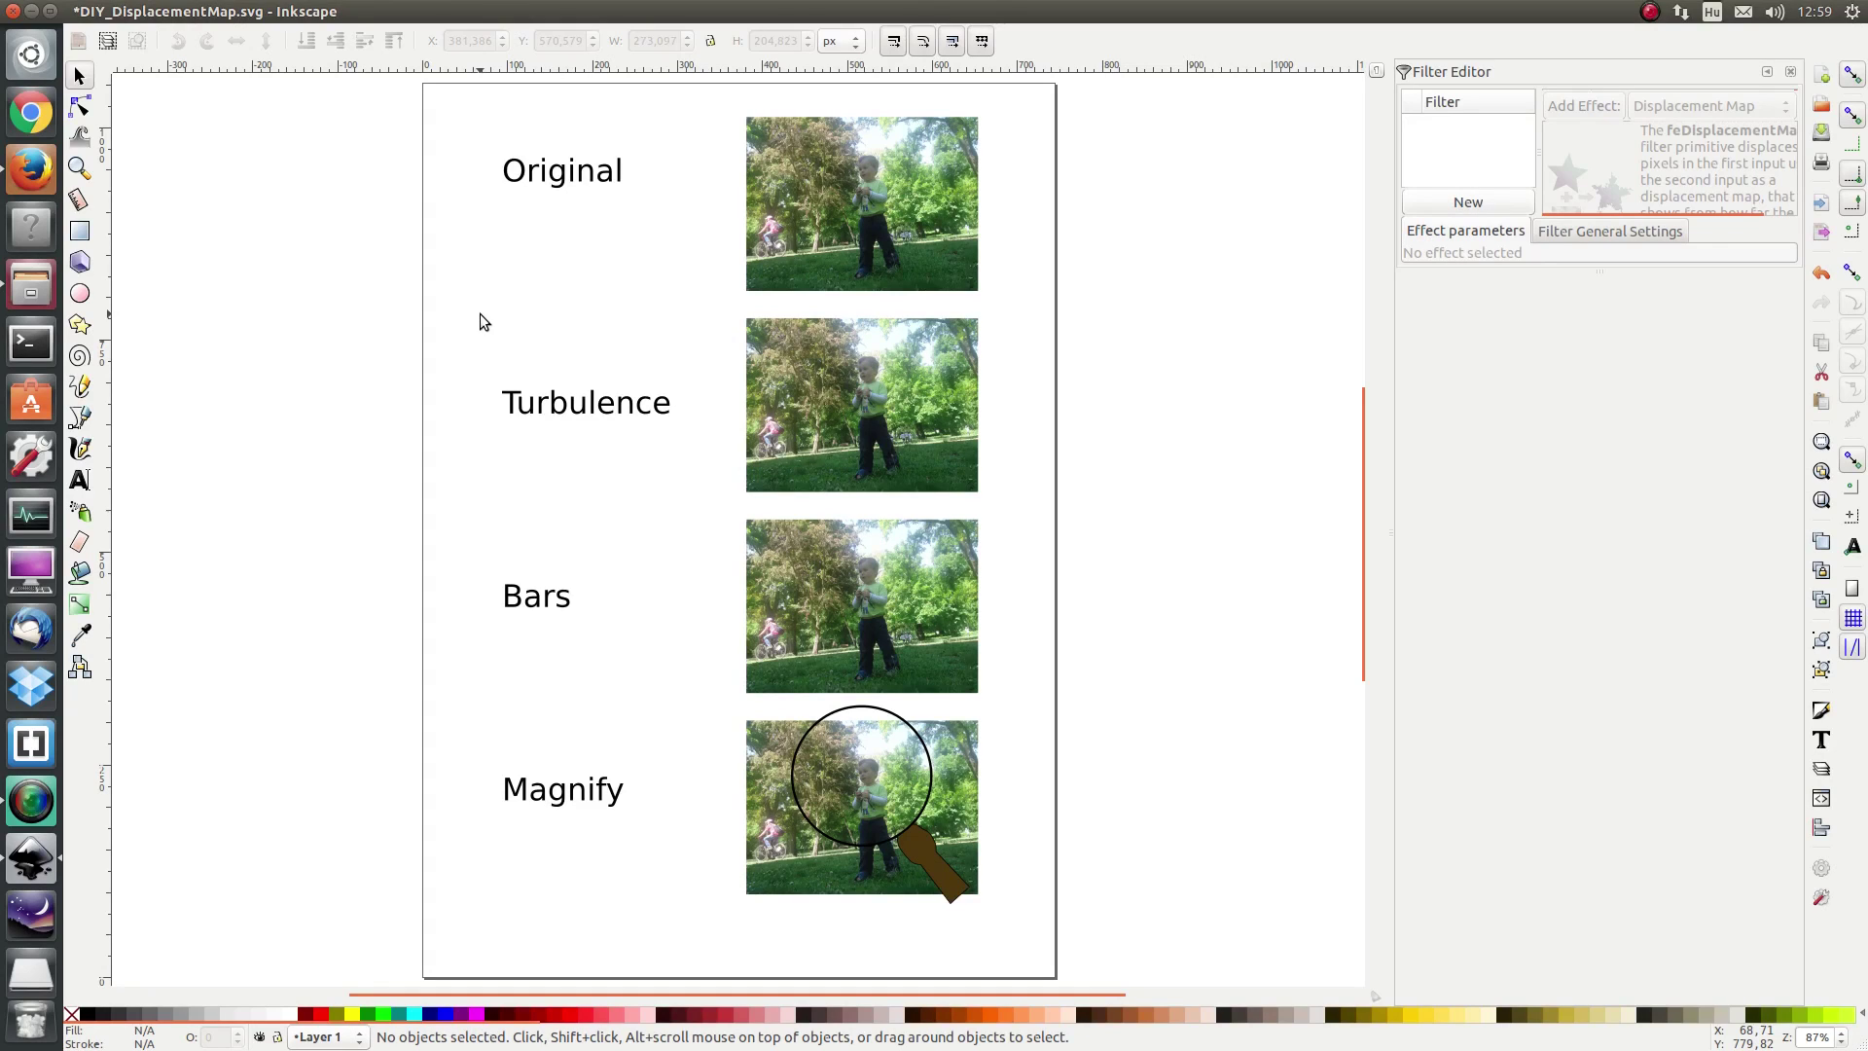
# With the Turbulence photo selected, create a new filter and rename it TurbDisp
pyautogui.click(771, 417)
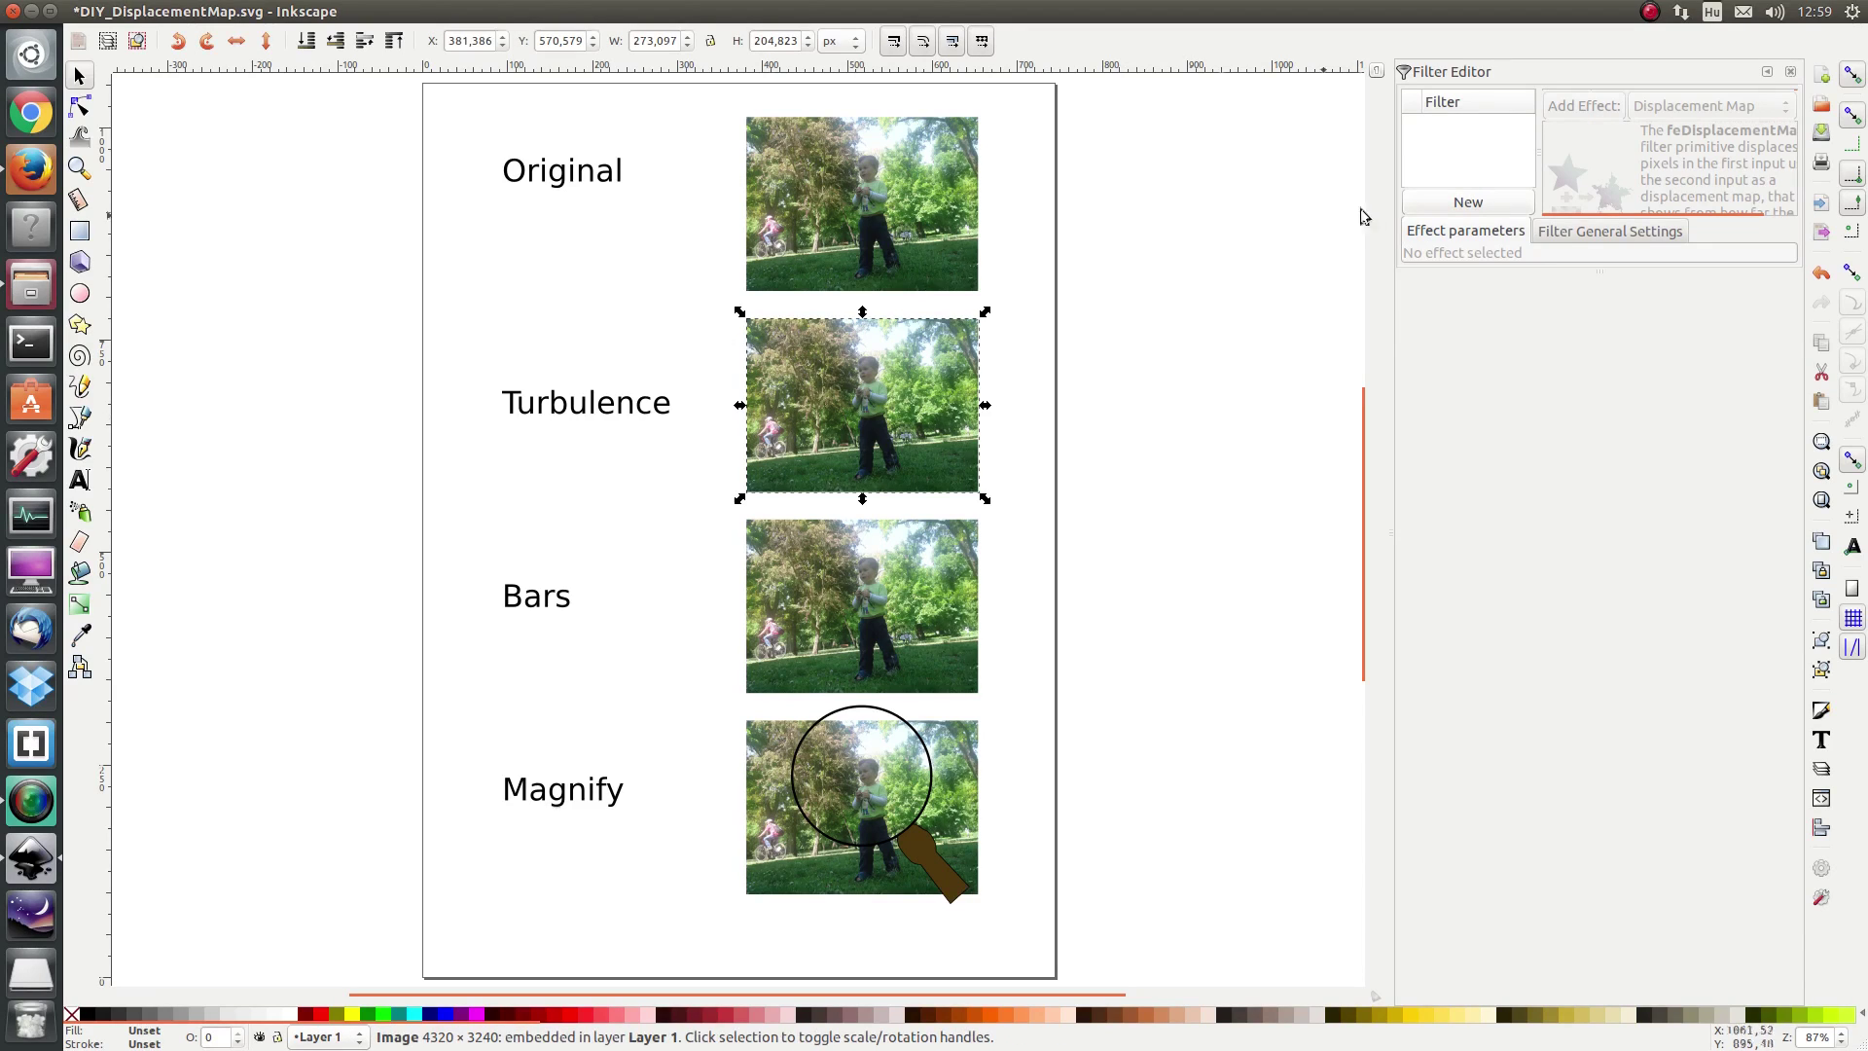
pyautogui.click(1492, 212)
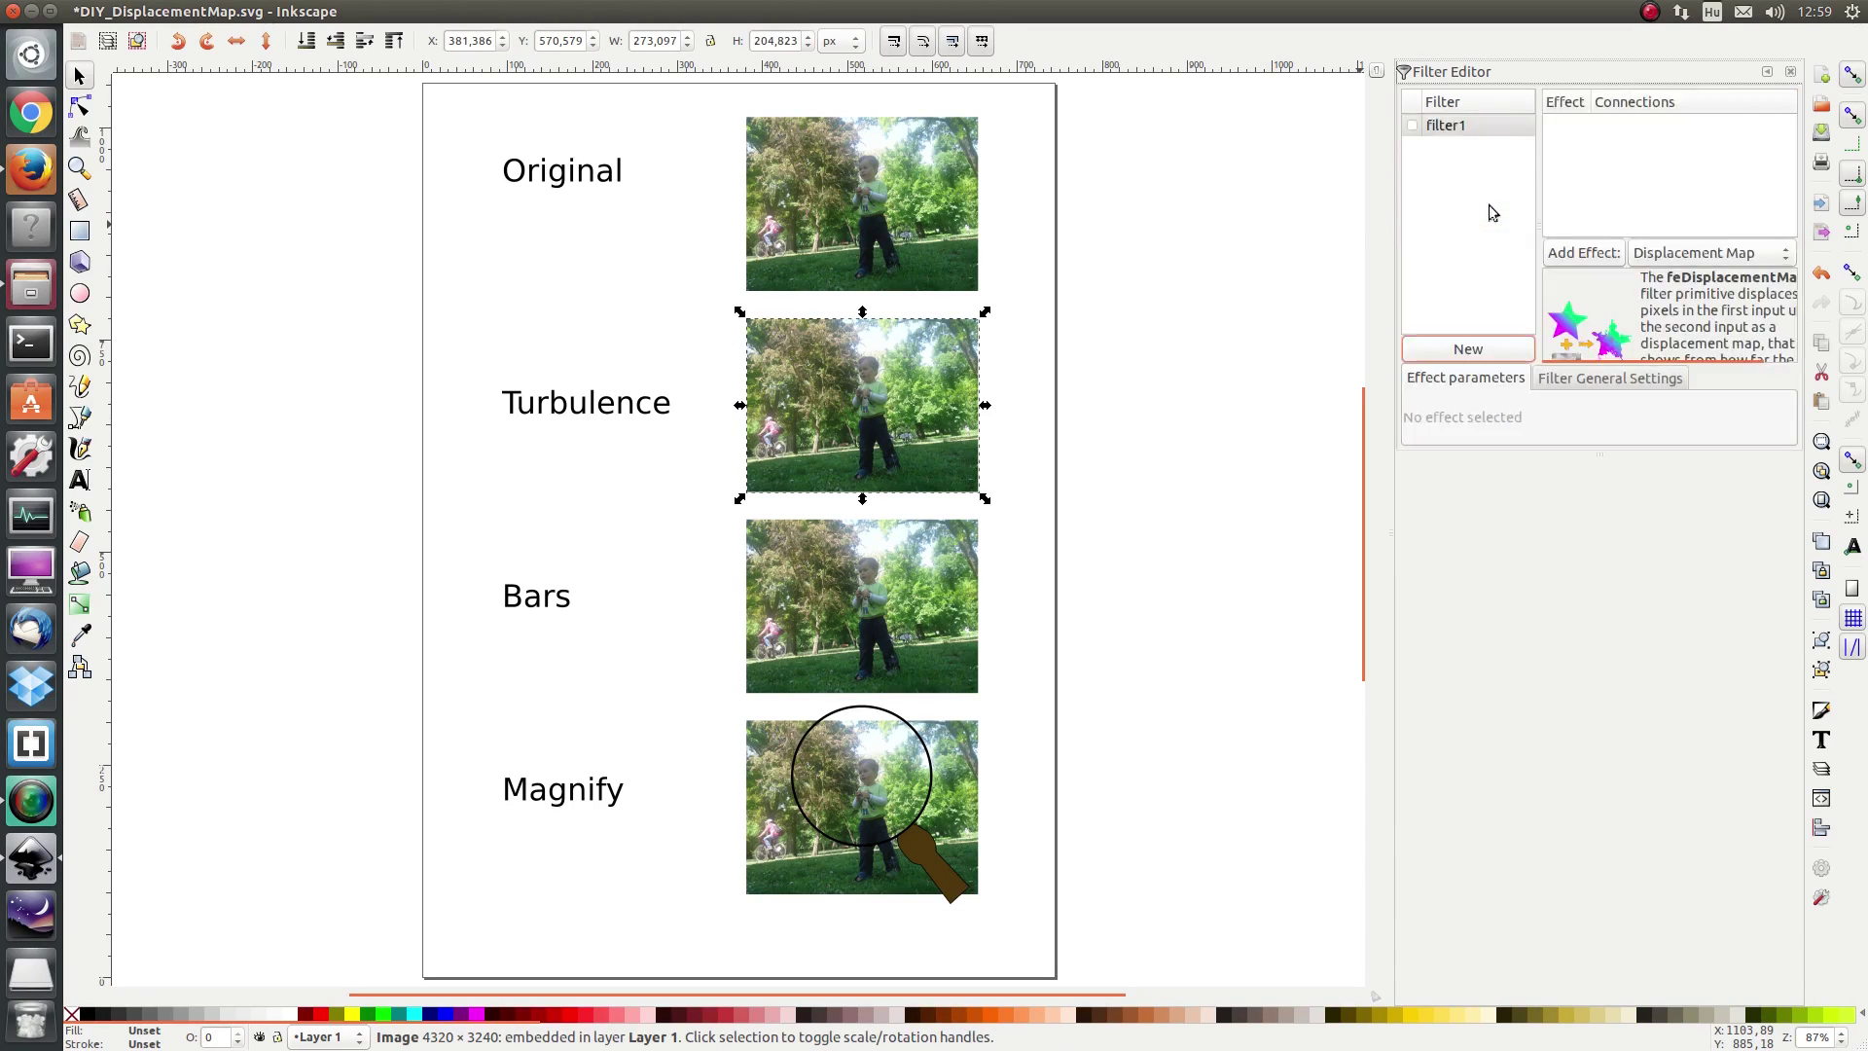
pyautogui.click(1459, 125)
pyautogui.click(1477, 122)
pyautogui.doubleClick(1476, 122)
pyautogui.write('TurbDisp')
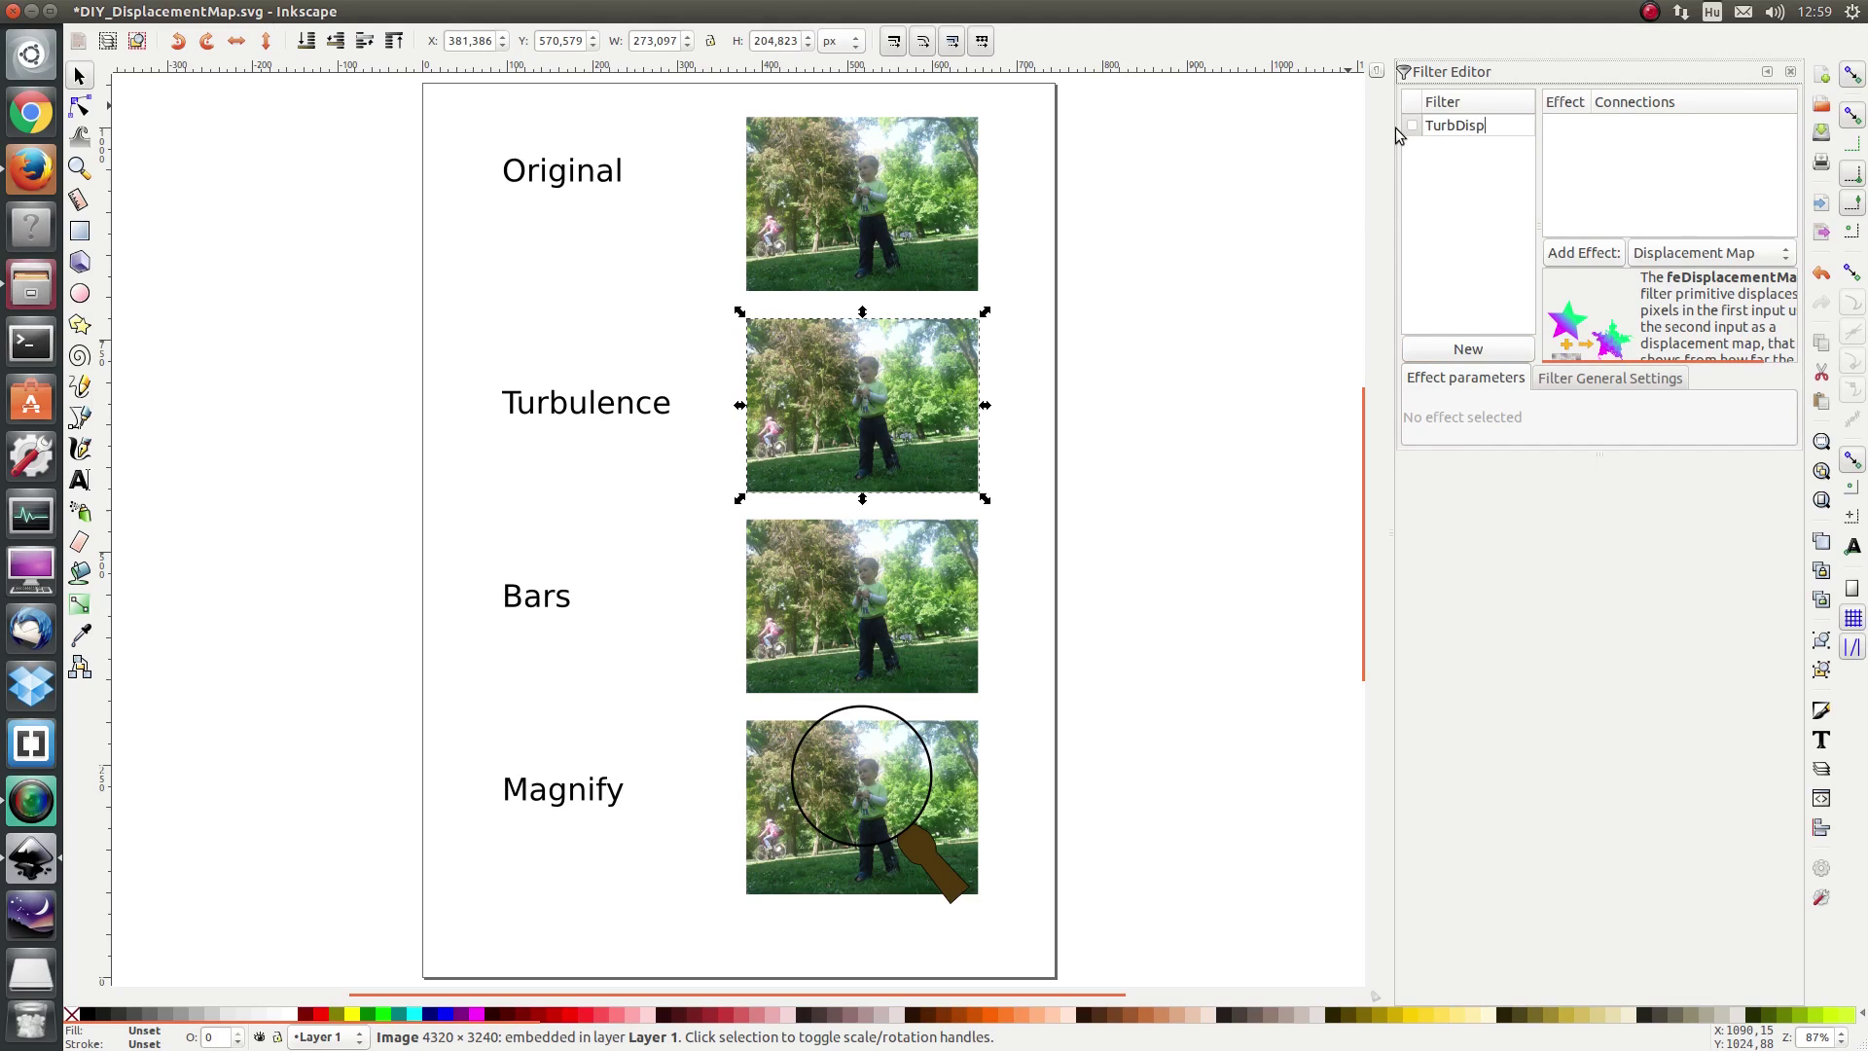
pyautogui.press('Return')
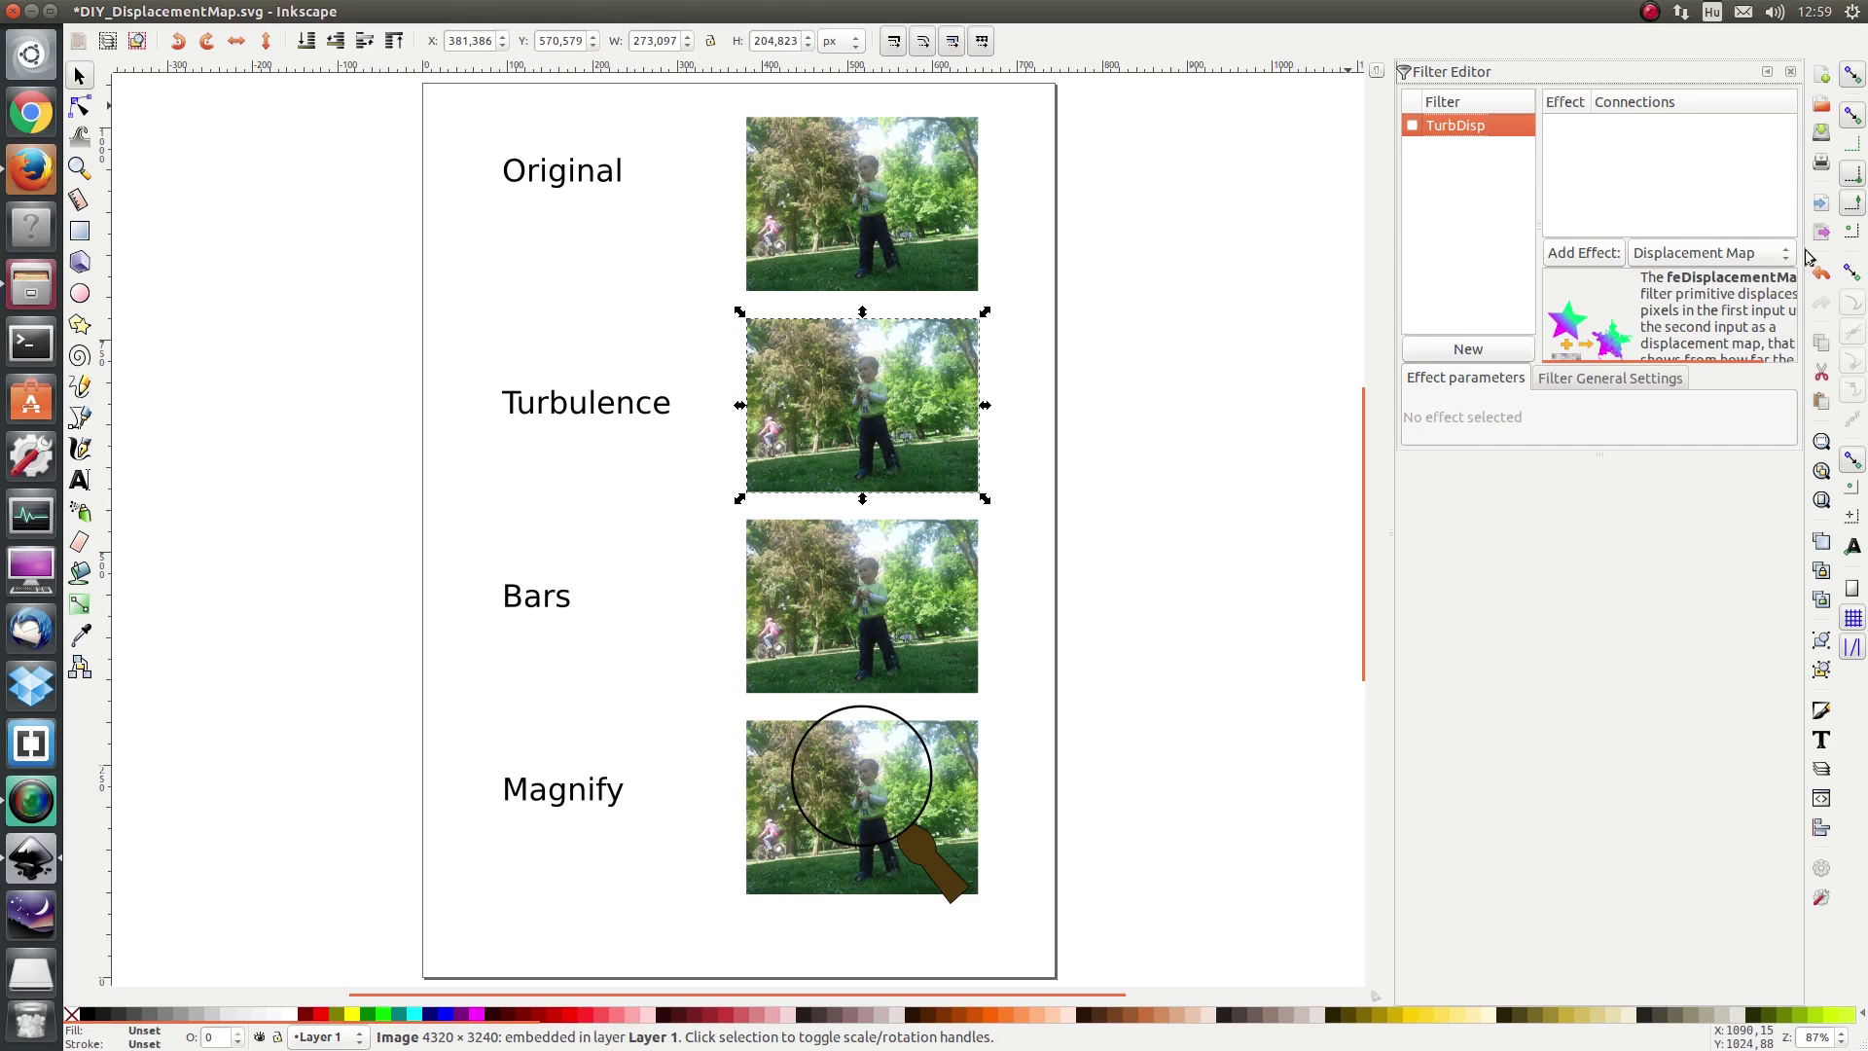
# Add a Turbulence primitive followed by a Displacement Map to TurbDisp
pyautogui.click(1712, 253)
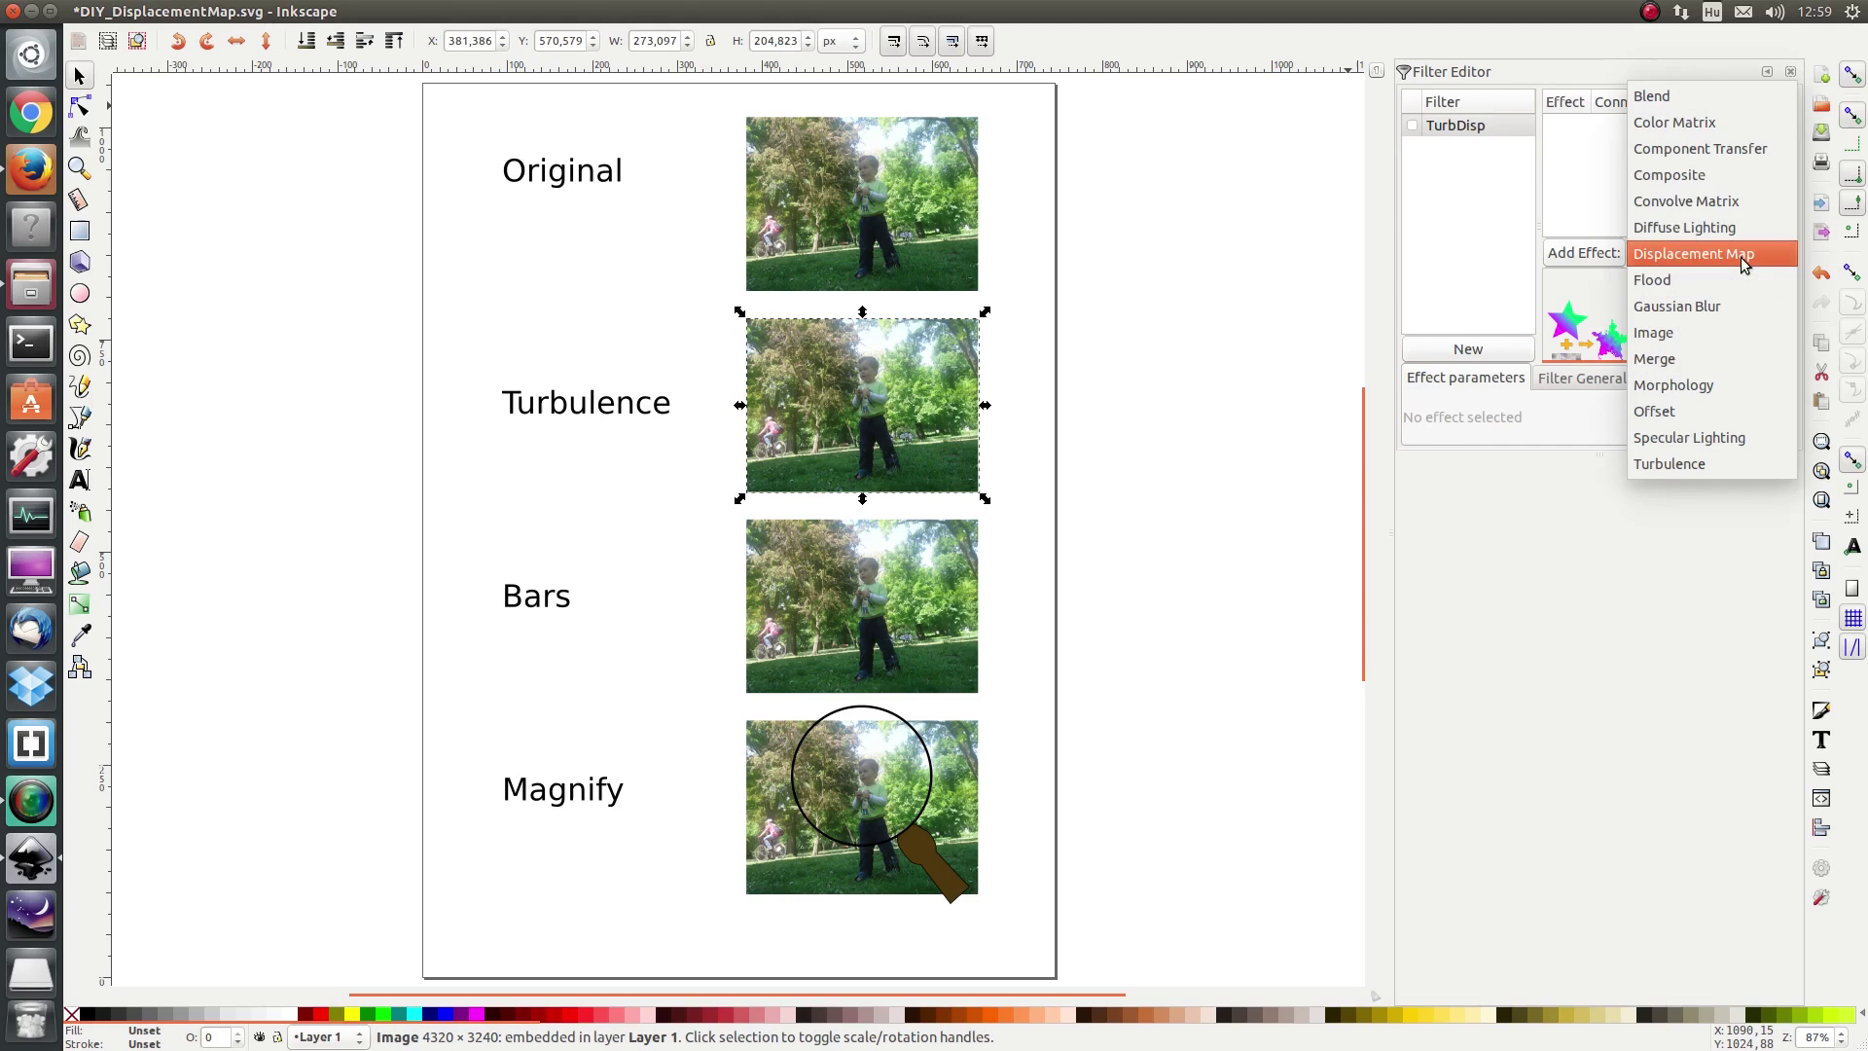
pyautogui.click(1729, 463)
pyautogui.click(1606, 258)
pyautogui.click(1646, 255)
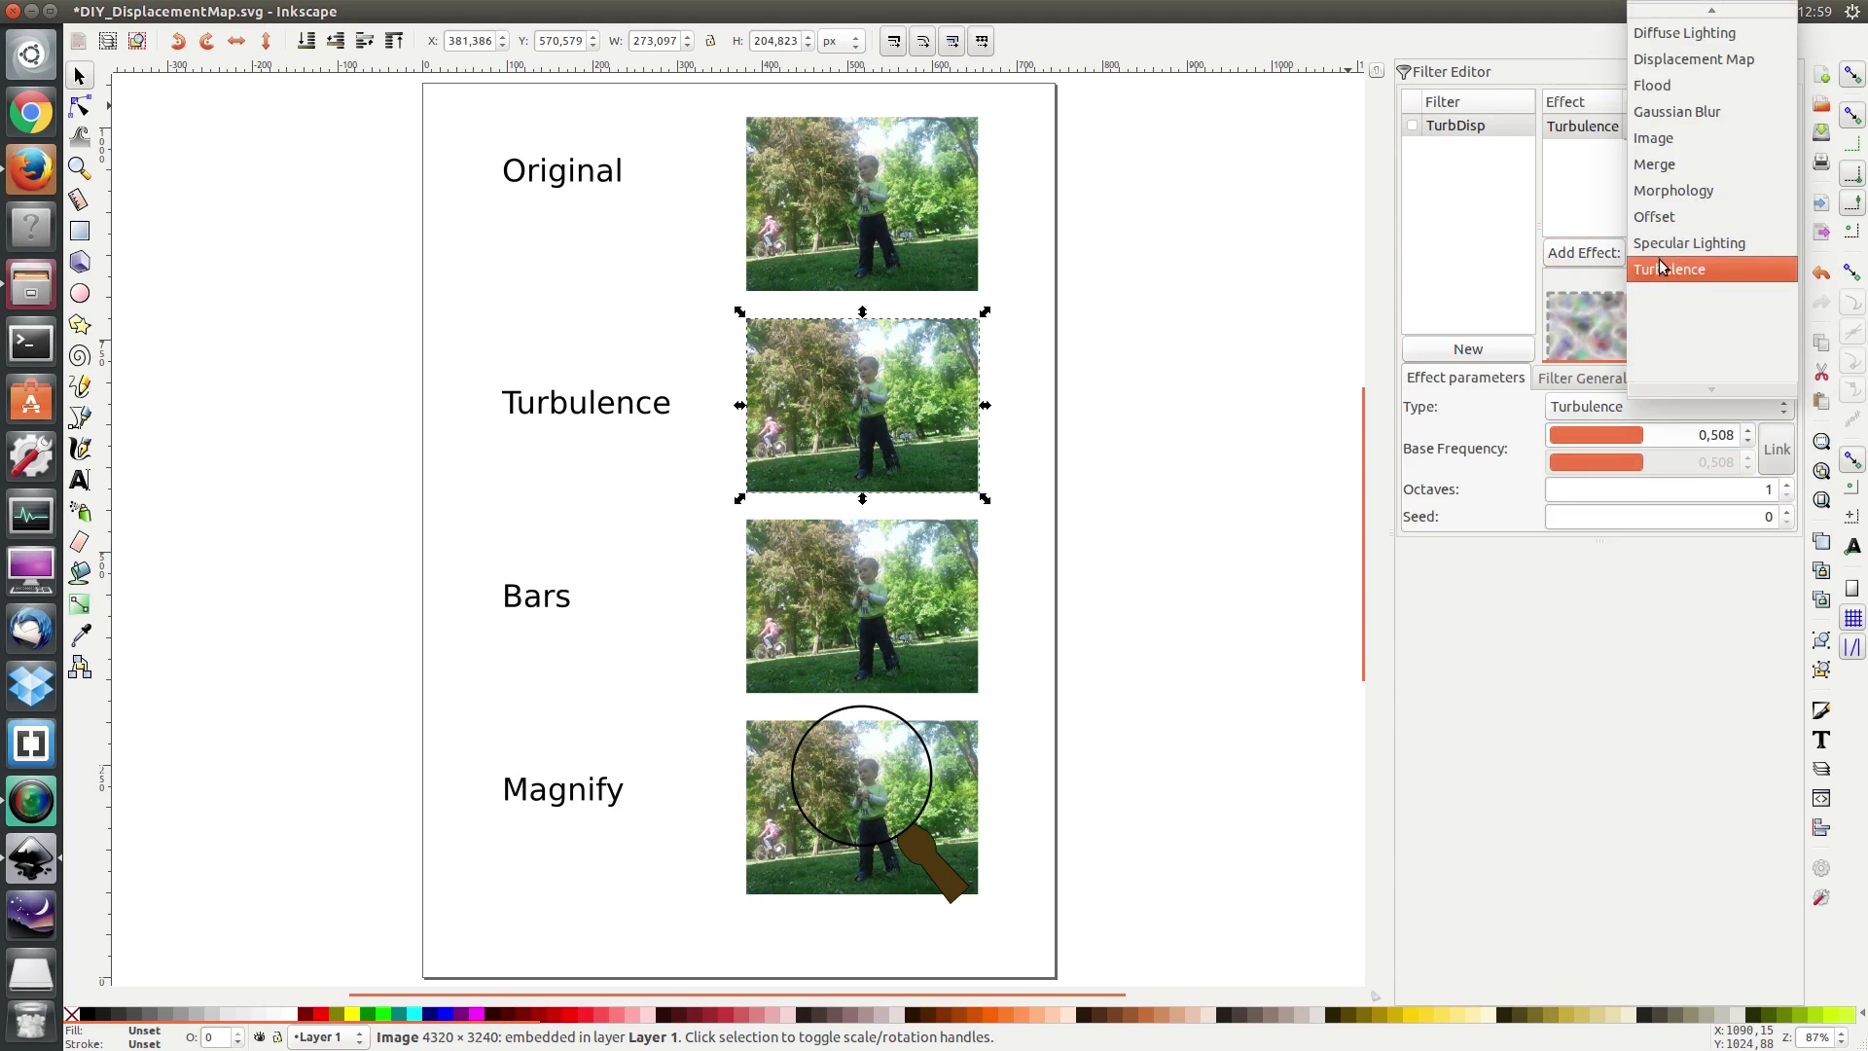
pyautogui.click(1675, 61)
pyautogui.click(1588, 257)
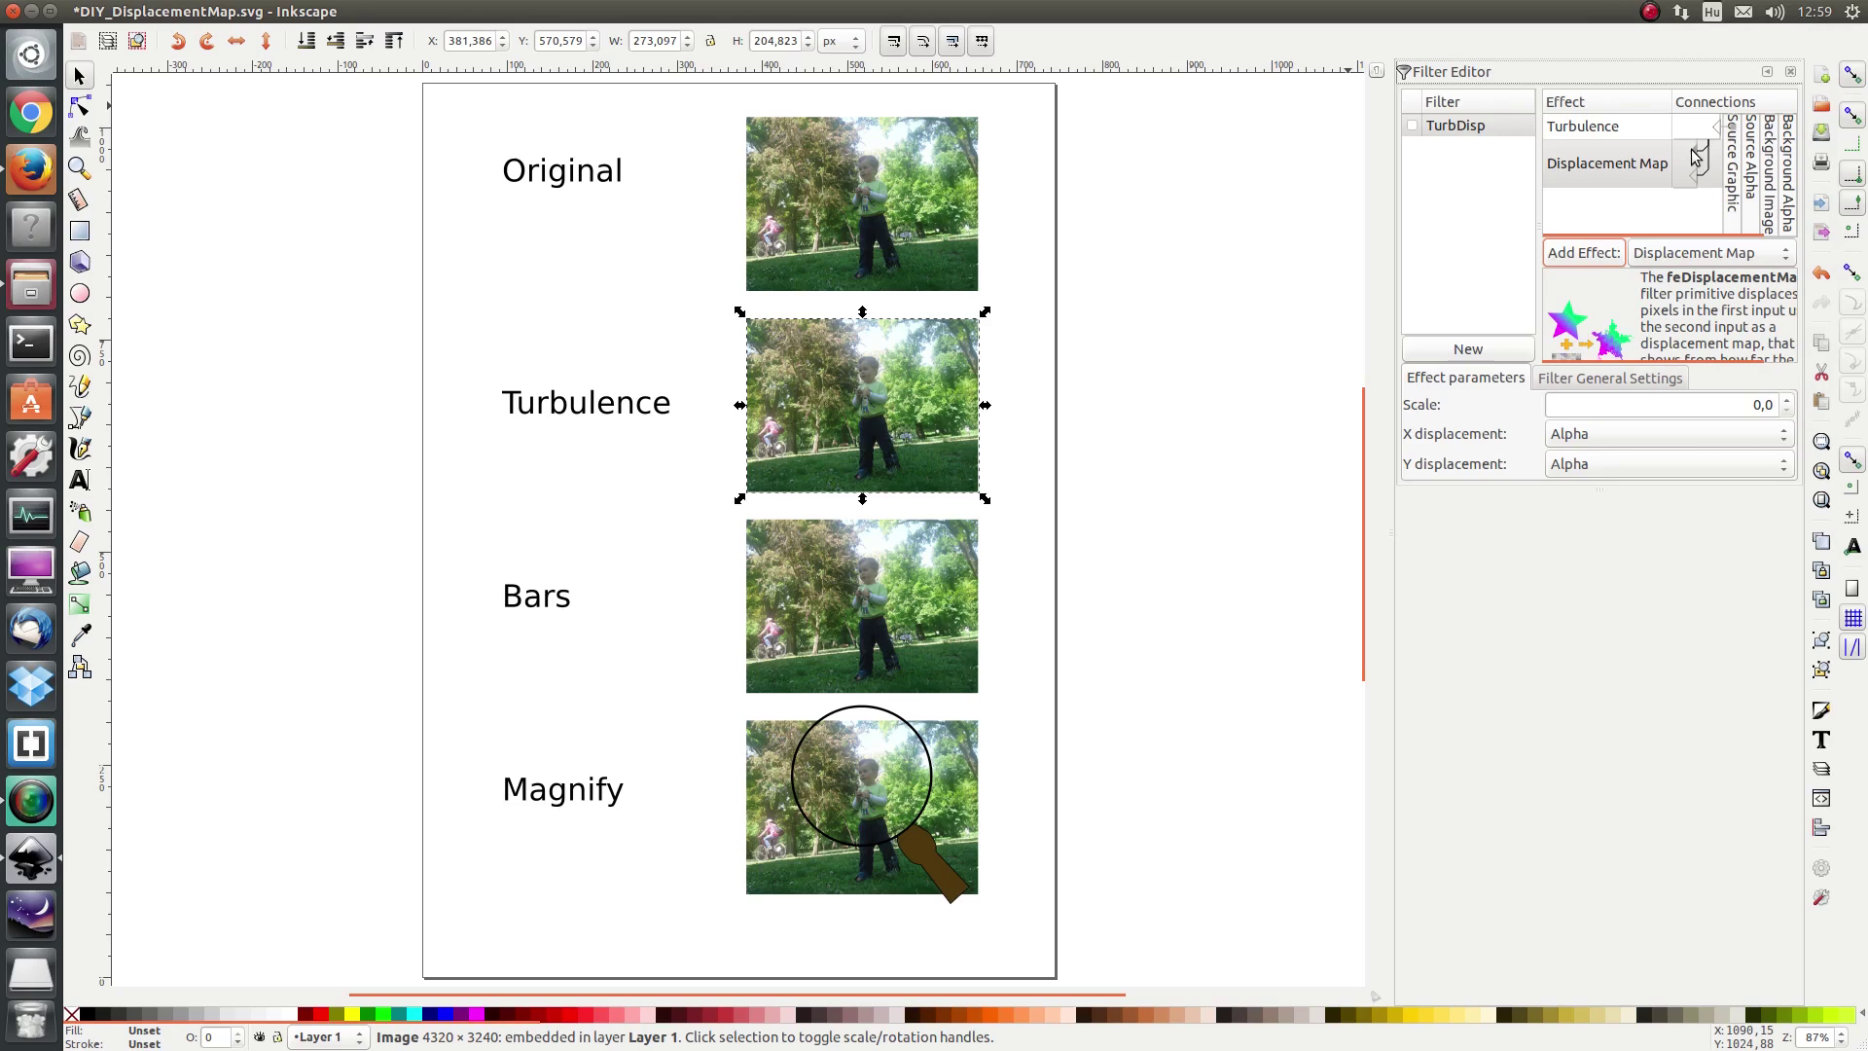
# Link the Displacement Map to Source Graphic and the Turbulence, raising scale to 4
pyautogui.moveTo(1693, 155); pyautogui.dragTo(1732, 159)
pyautogui.moveTo(1694, 180); pyautogui.dragTo(1700, 129)
pyautogui.click(1787, 402)
pyautogui.click(1788, 401)
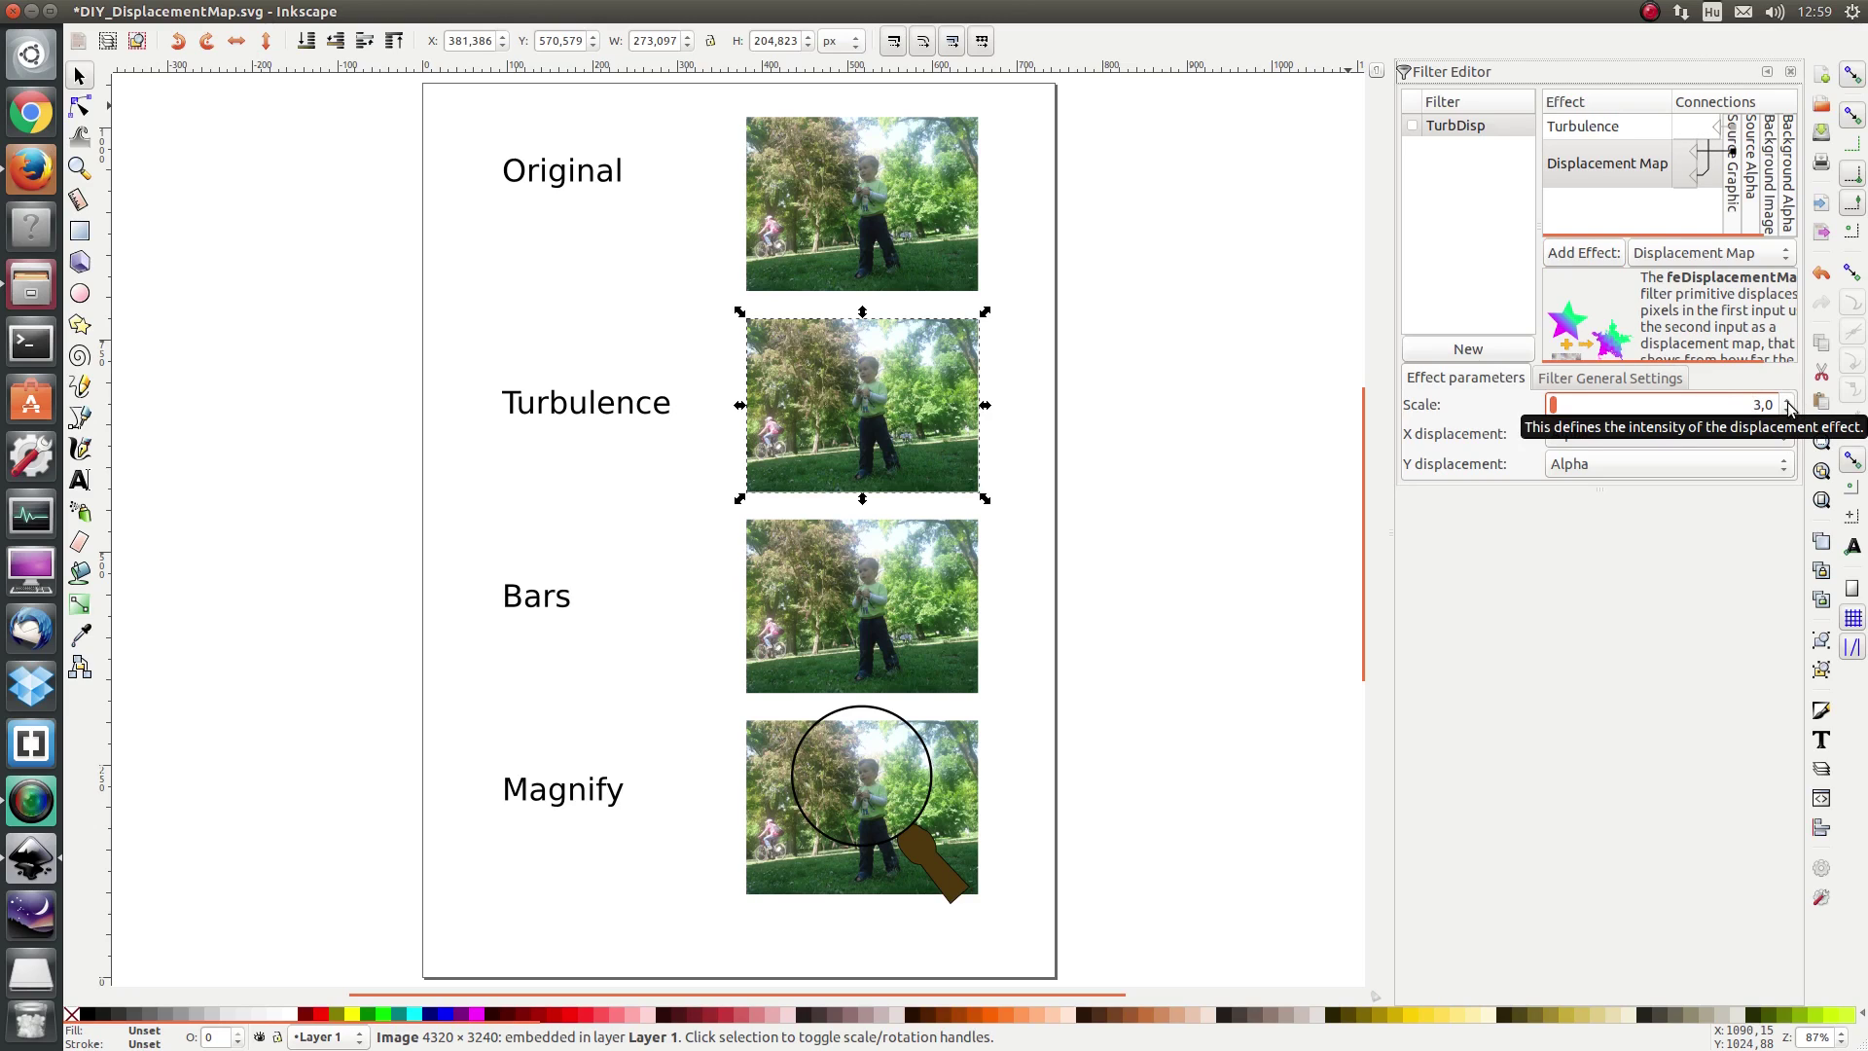
pyautogui.click(1788, 402)
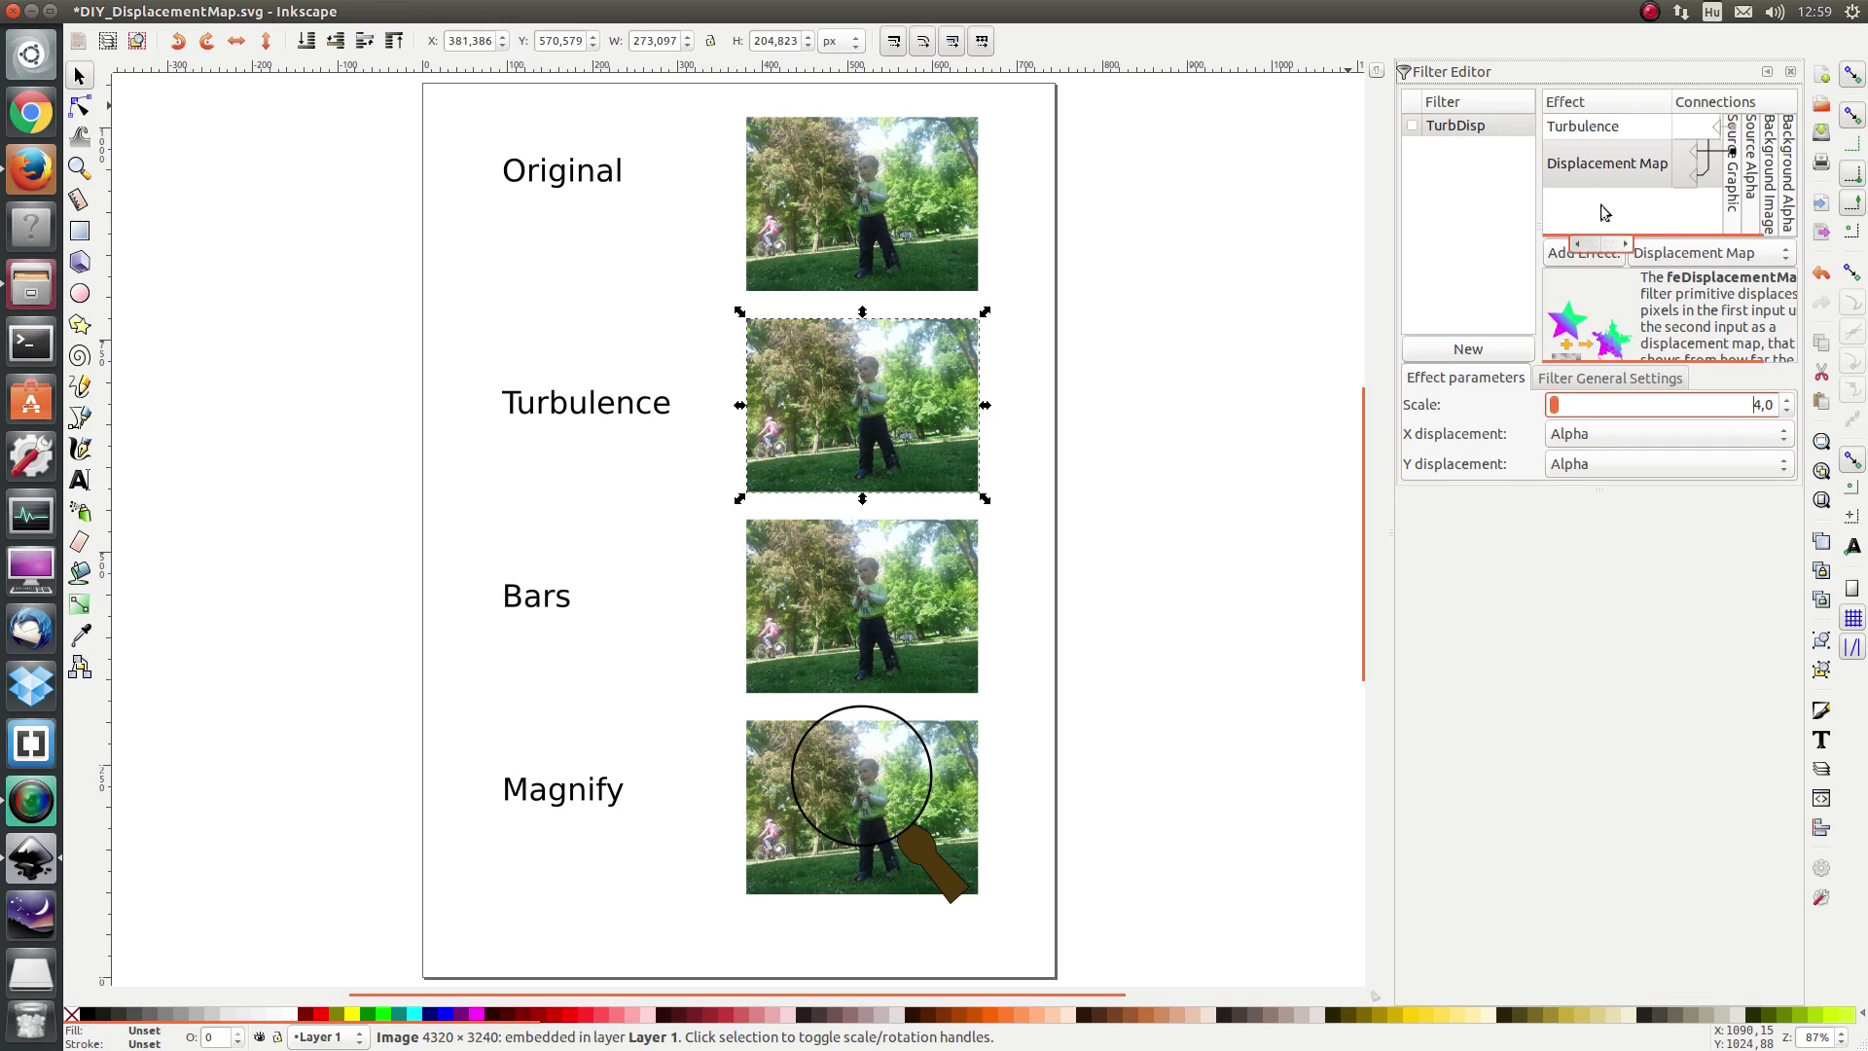
# Apply TurbDisp to the Turbulence photo and raise the displacement scale to 21
pyautogui.click(1411, 126)
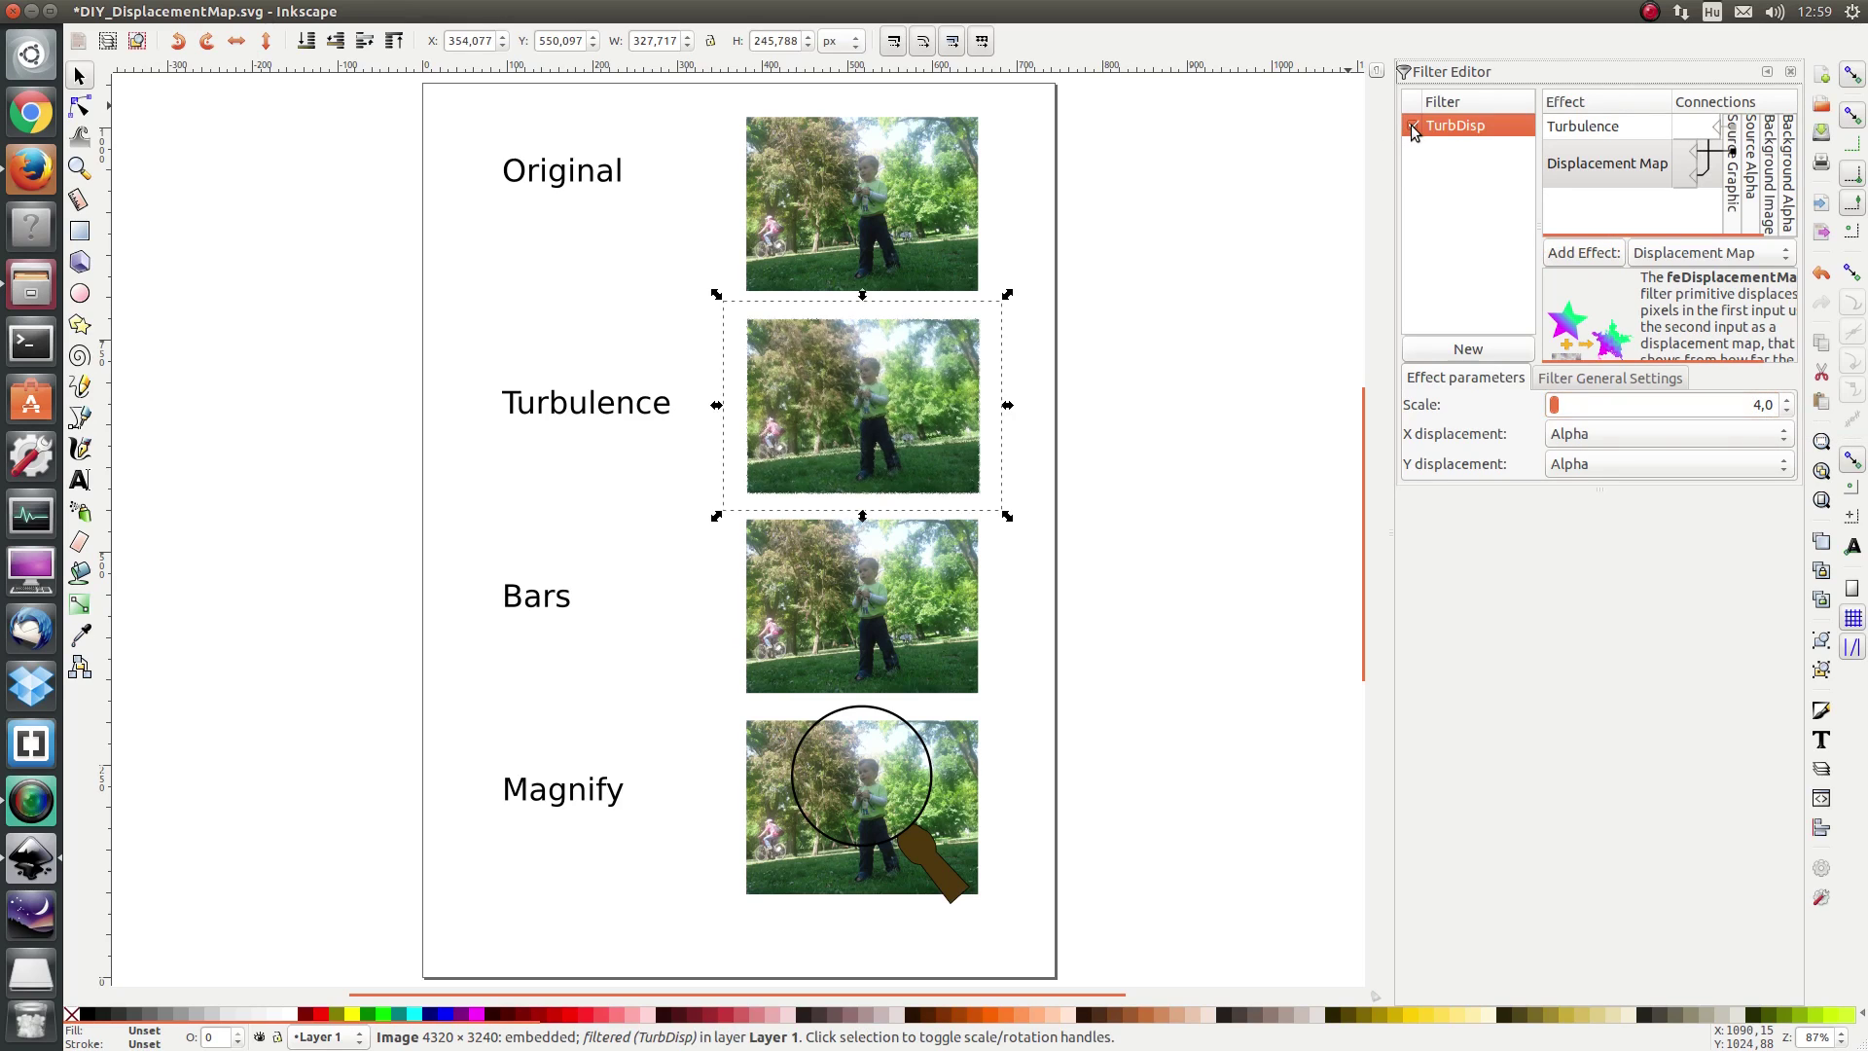
pyautogui.click(1788, 402)
pyautogui.click(1788, 402)
pyautogui.click(1787, 402)
pyautogui.moveTo(1788, 401); pyautogui.dragTo(1788, 401)
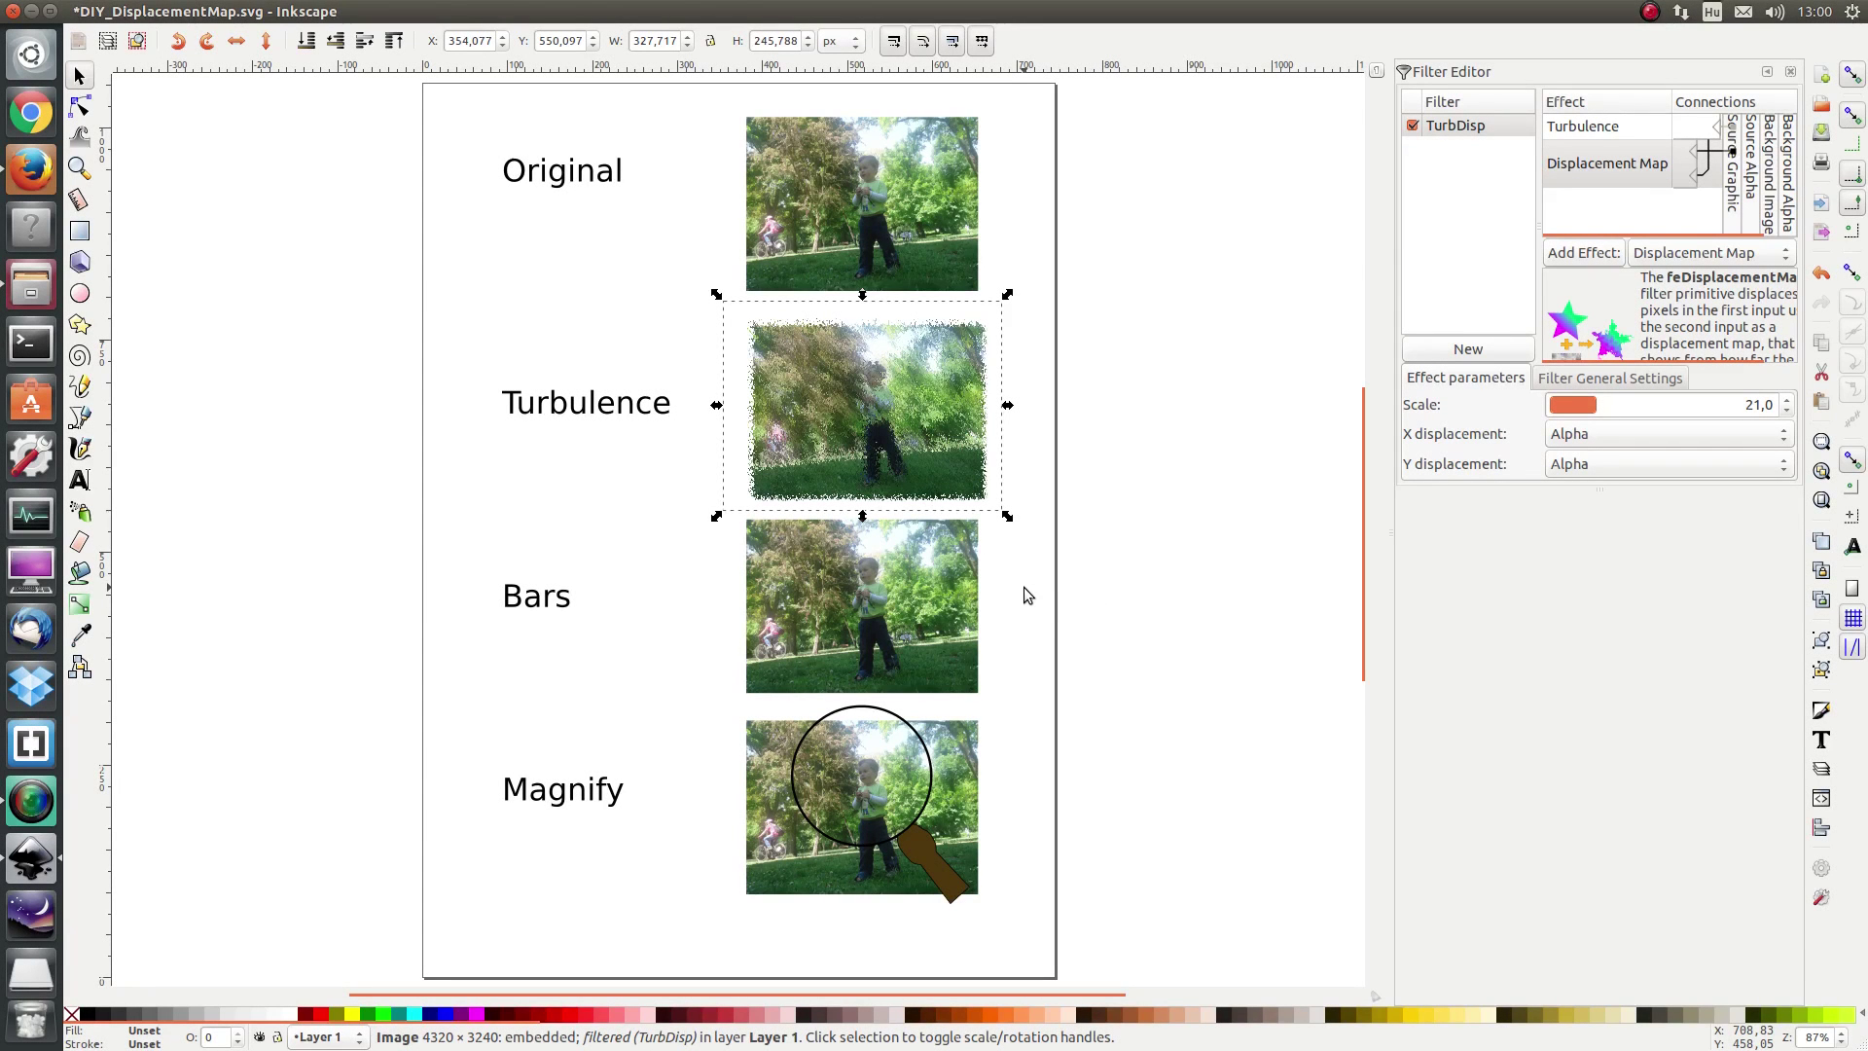
pyautogui.click(917, 605)
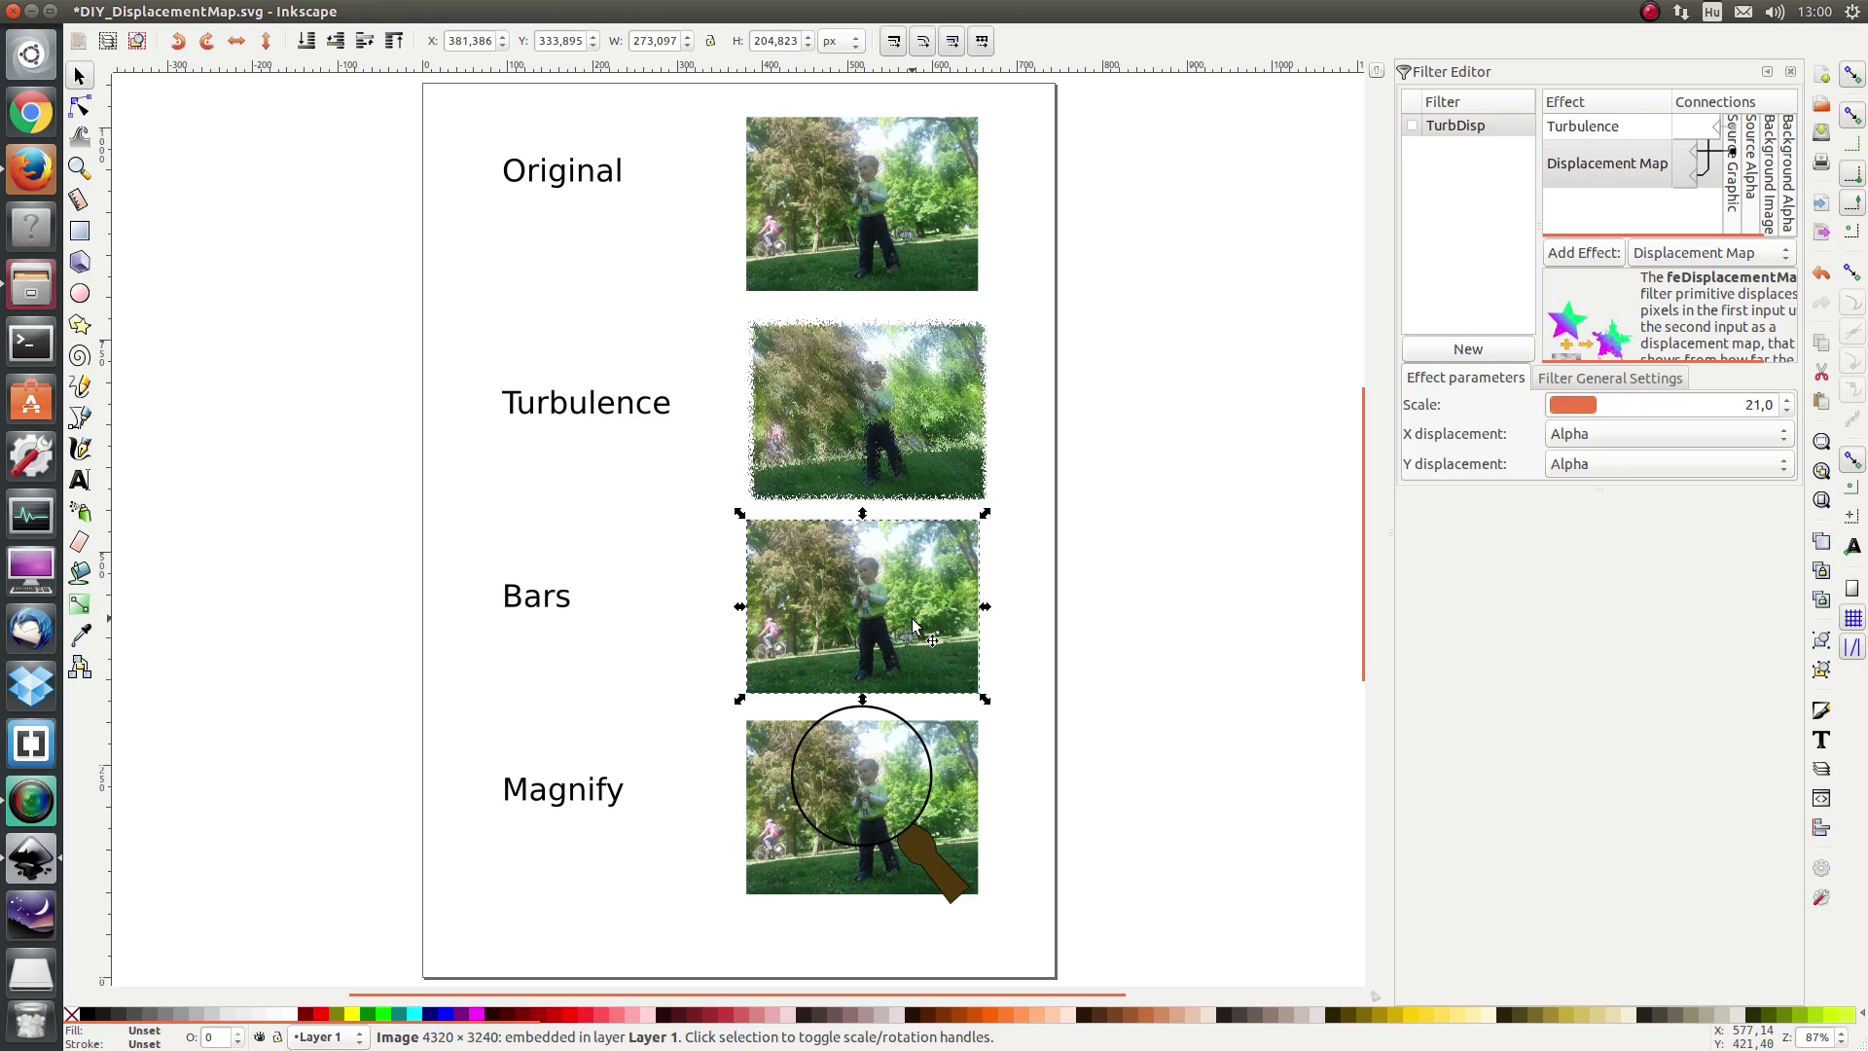
# Draw a blue rectangle and stretch it over the whole Bars photo
pyautogui.click(80, 233)
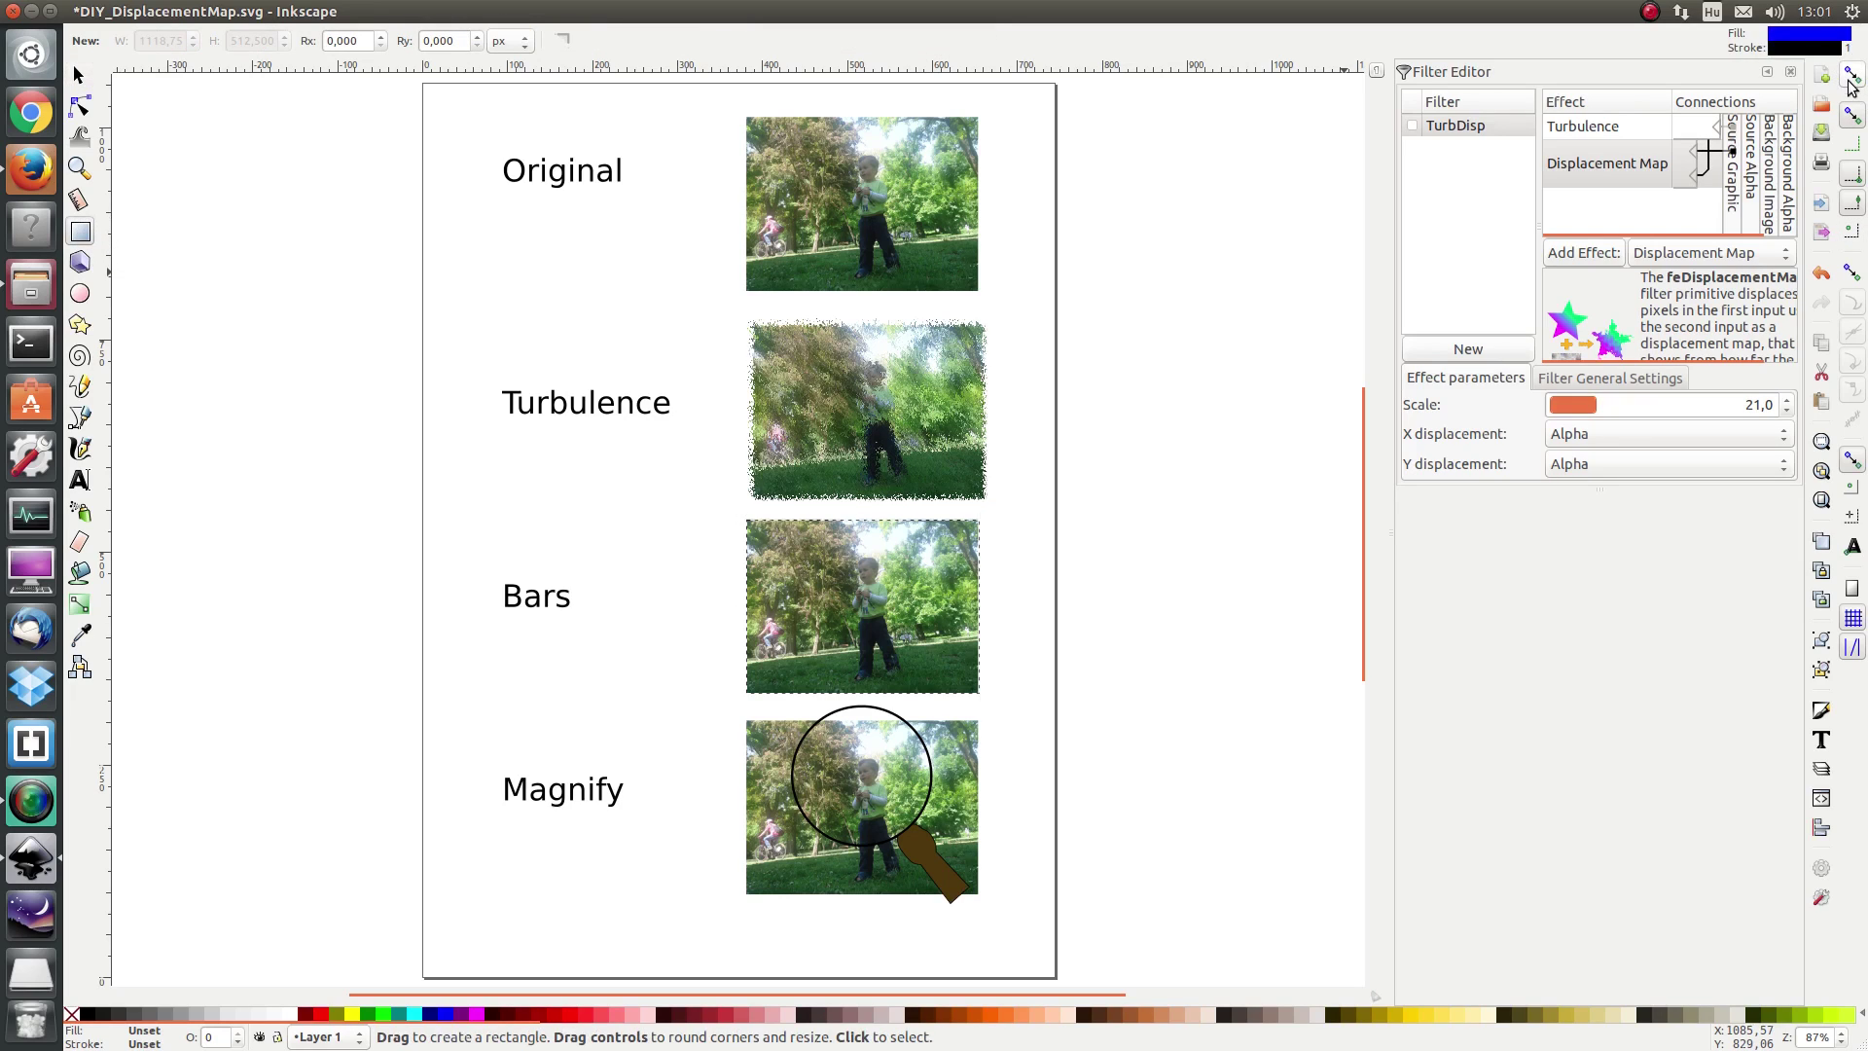
pyautogui.click(1853, 117)
pyautogui.click(1855, 119)
pyautogui.click(1853, 174)
pyautogui.moveTo(870, 607); pyautogui.dragTo(749, 523)
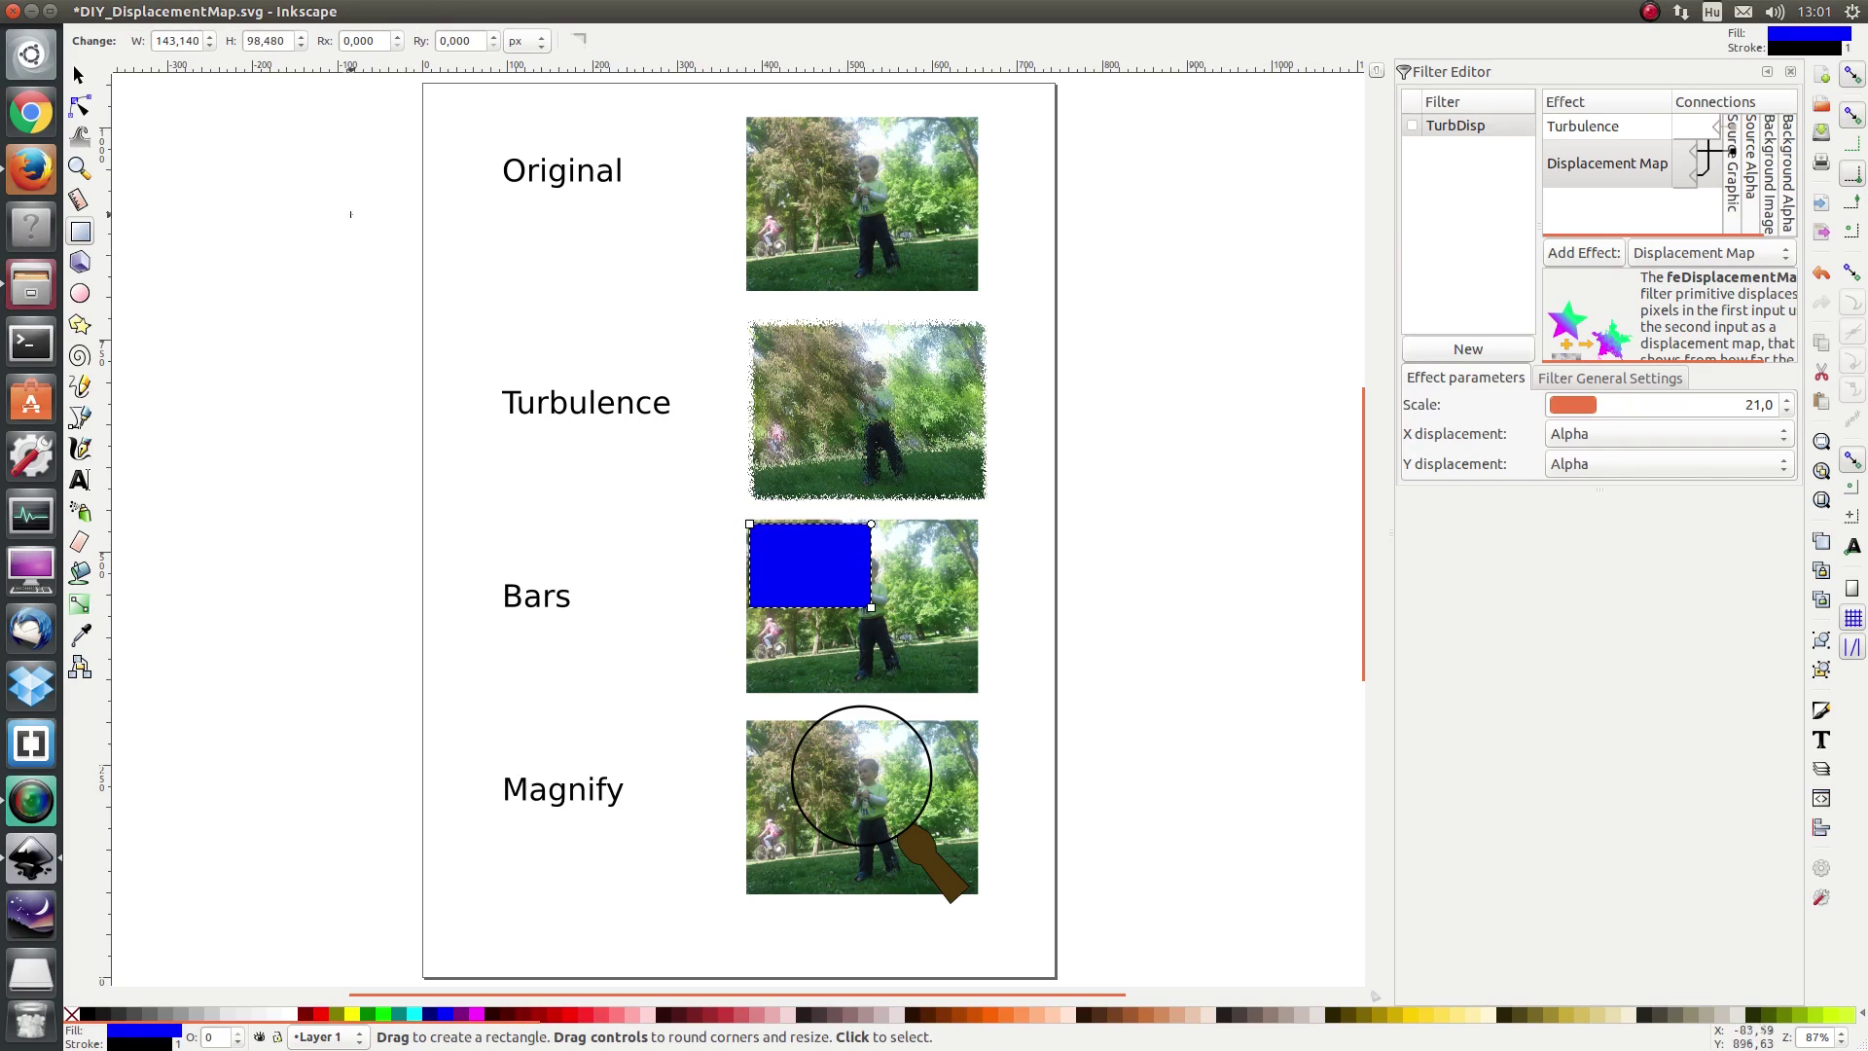
pyautogui.click(79, 75)
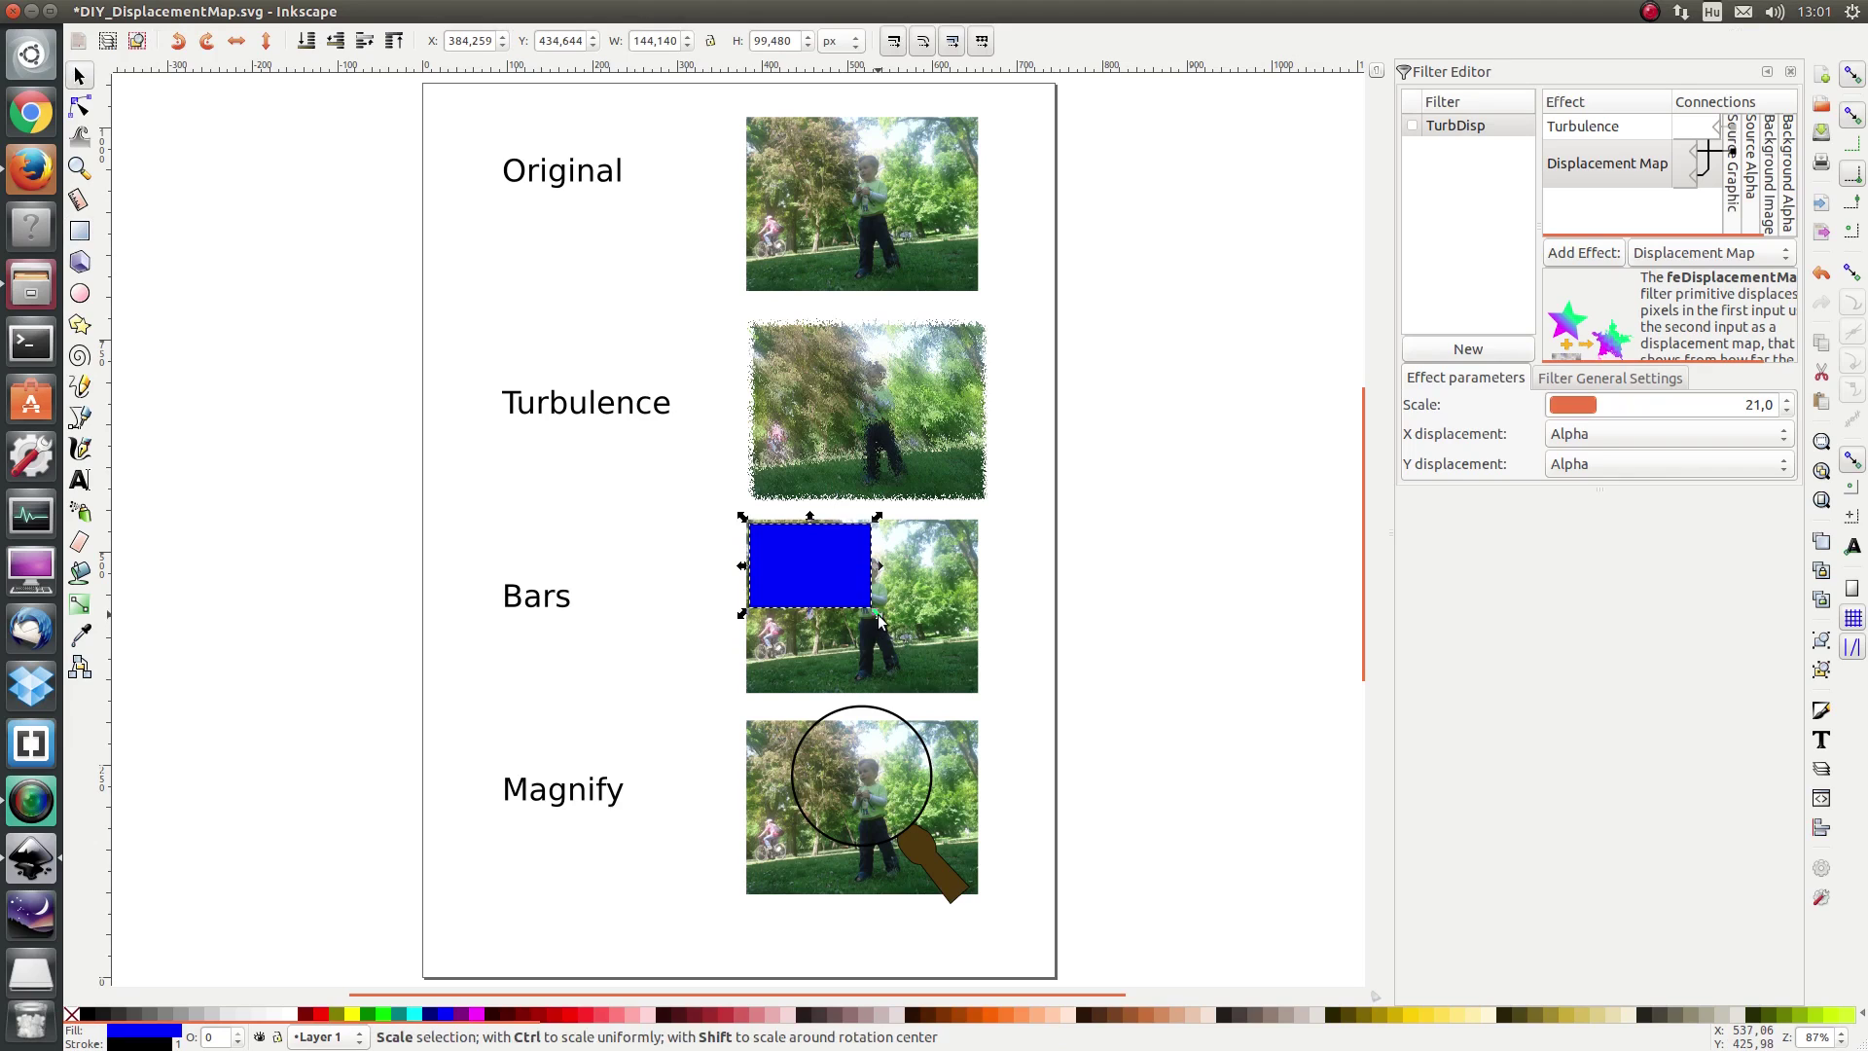
pyautogui.moveTo(878, 619); pyautogui.dragTo(983, 698)
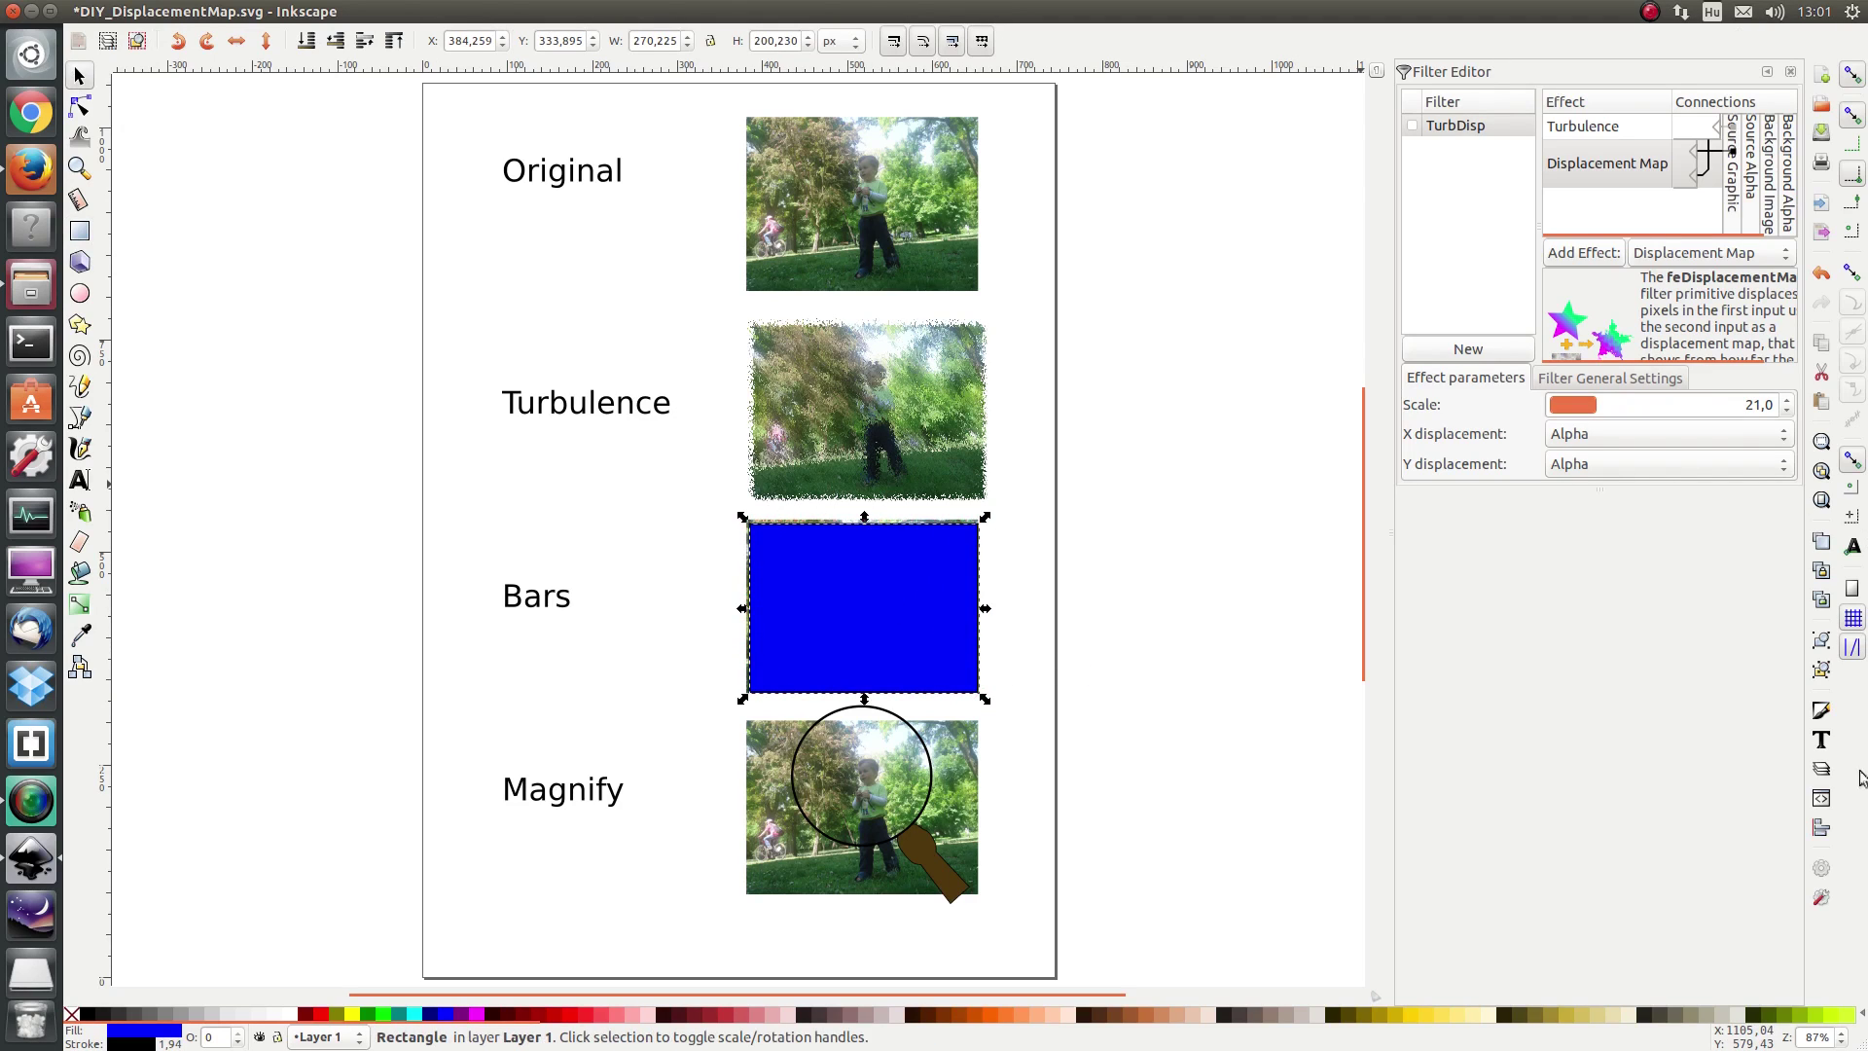
# Remove the rectangle's stroke, align it to the photo edges, and move it left of the page
pyautogui.click(1821, 709)
pyautogui.click(1548, 106)
pyautogui.click(1423, 138)
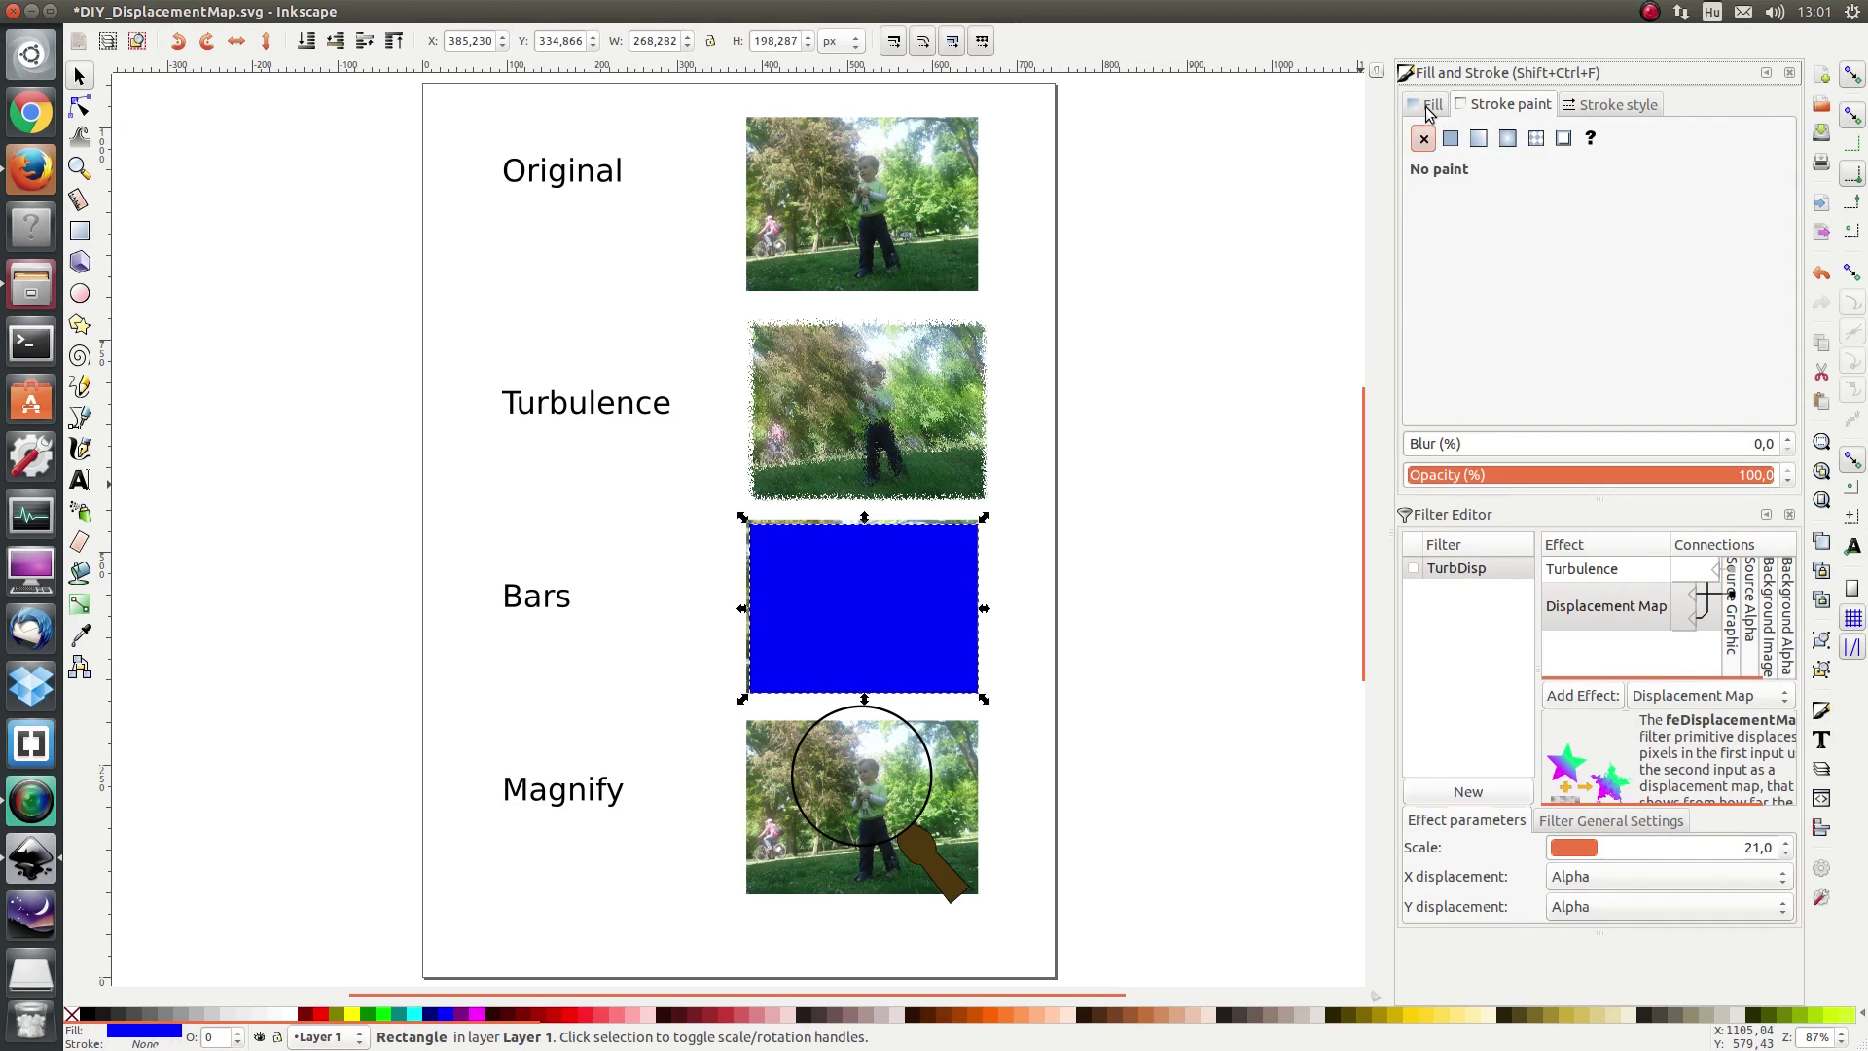
pyautogui.click(1427, 105)
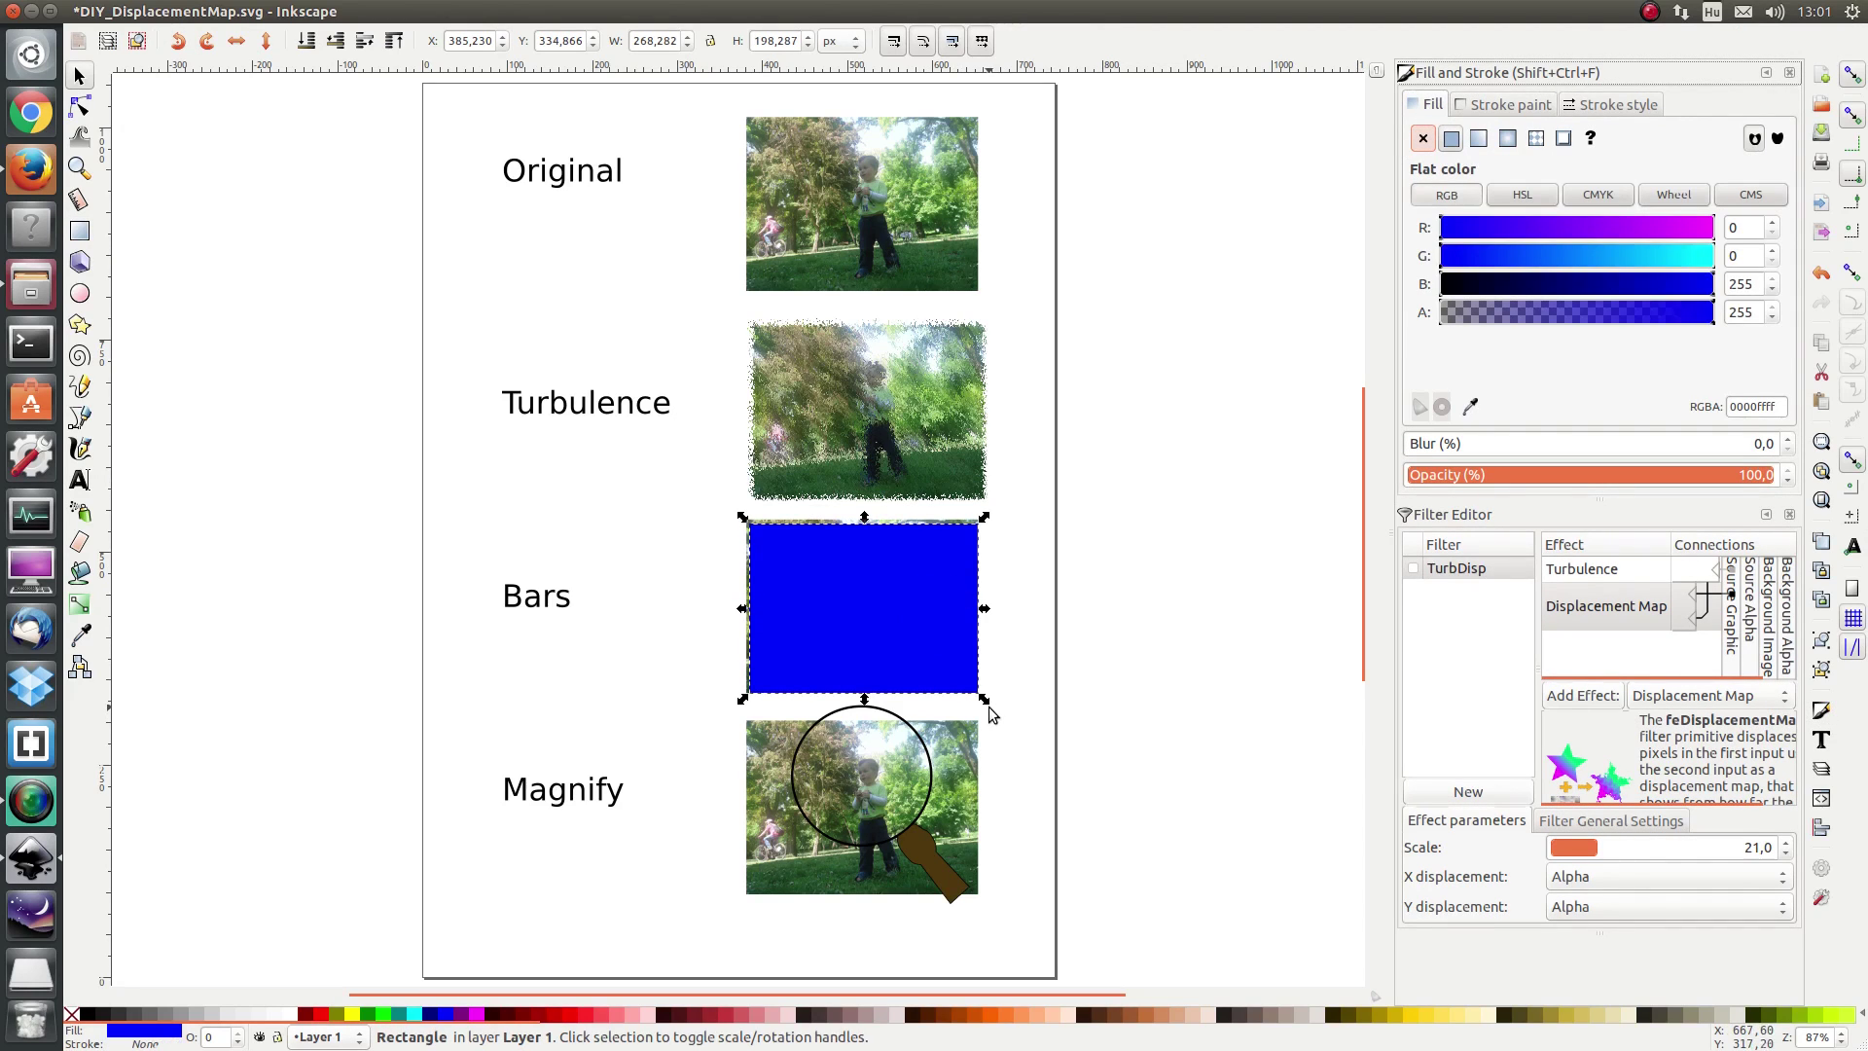
pyautogui.moveTo(985, 700); pyautogui.dragTo(986, 702)
pyautogui.moveTo(743, 520); pyautogui.dragTo(741, 516)
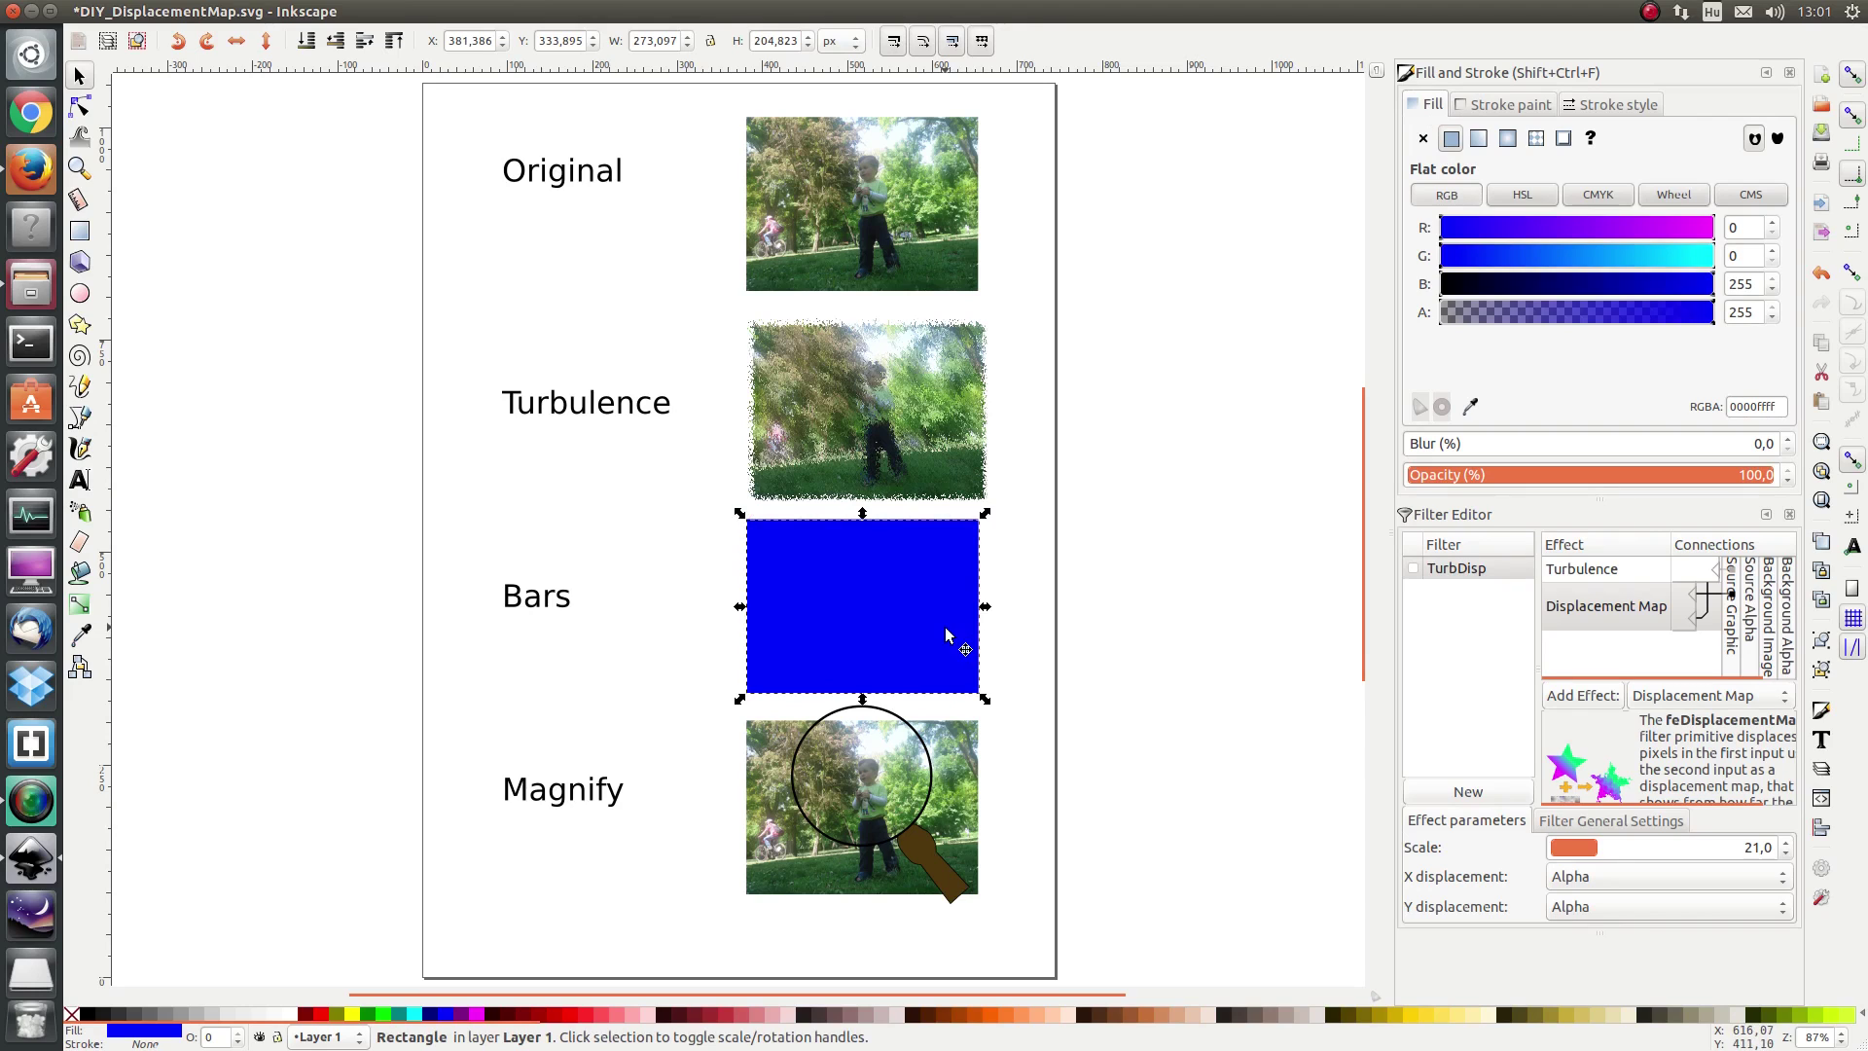
pyautogui.moveTo(902, 584); pyautogui.dragTo(325, 422)
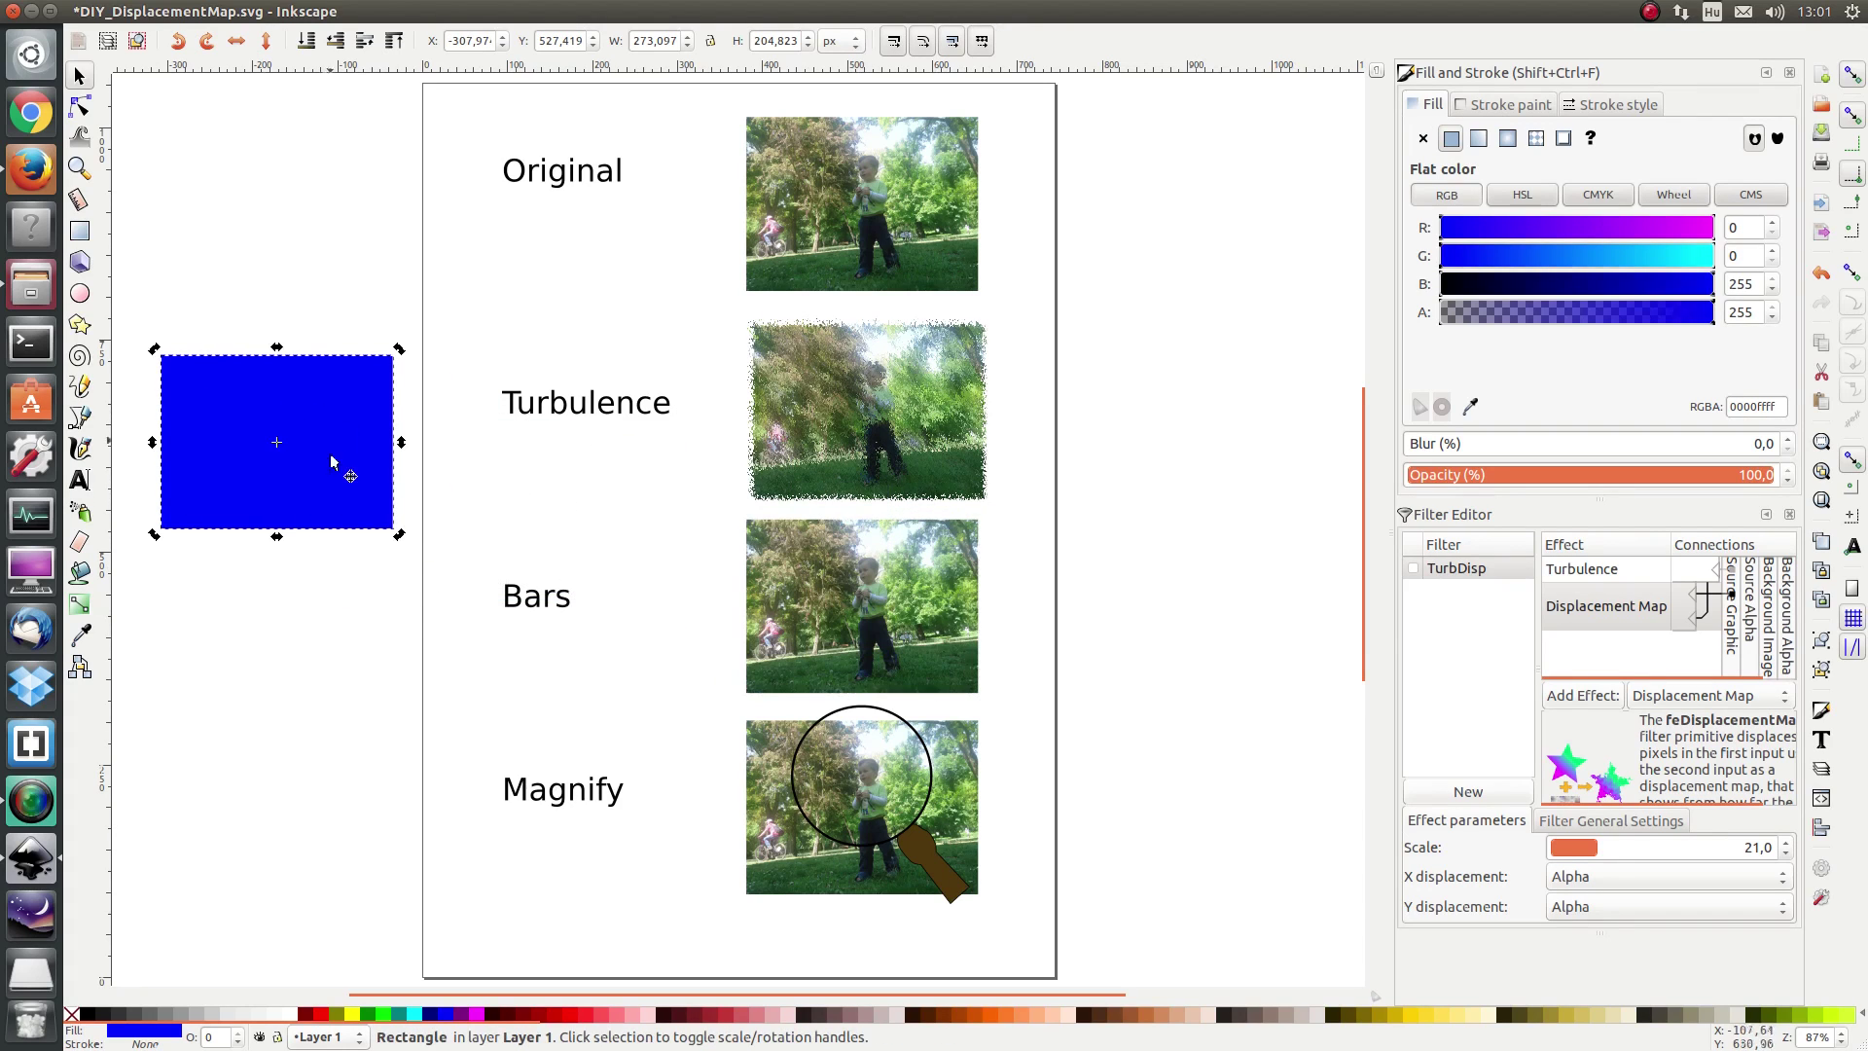
# Select the blue rectangle and zoom in on it
pyautogui.click(243, 698)
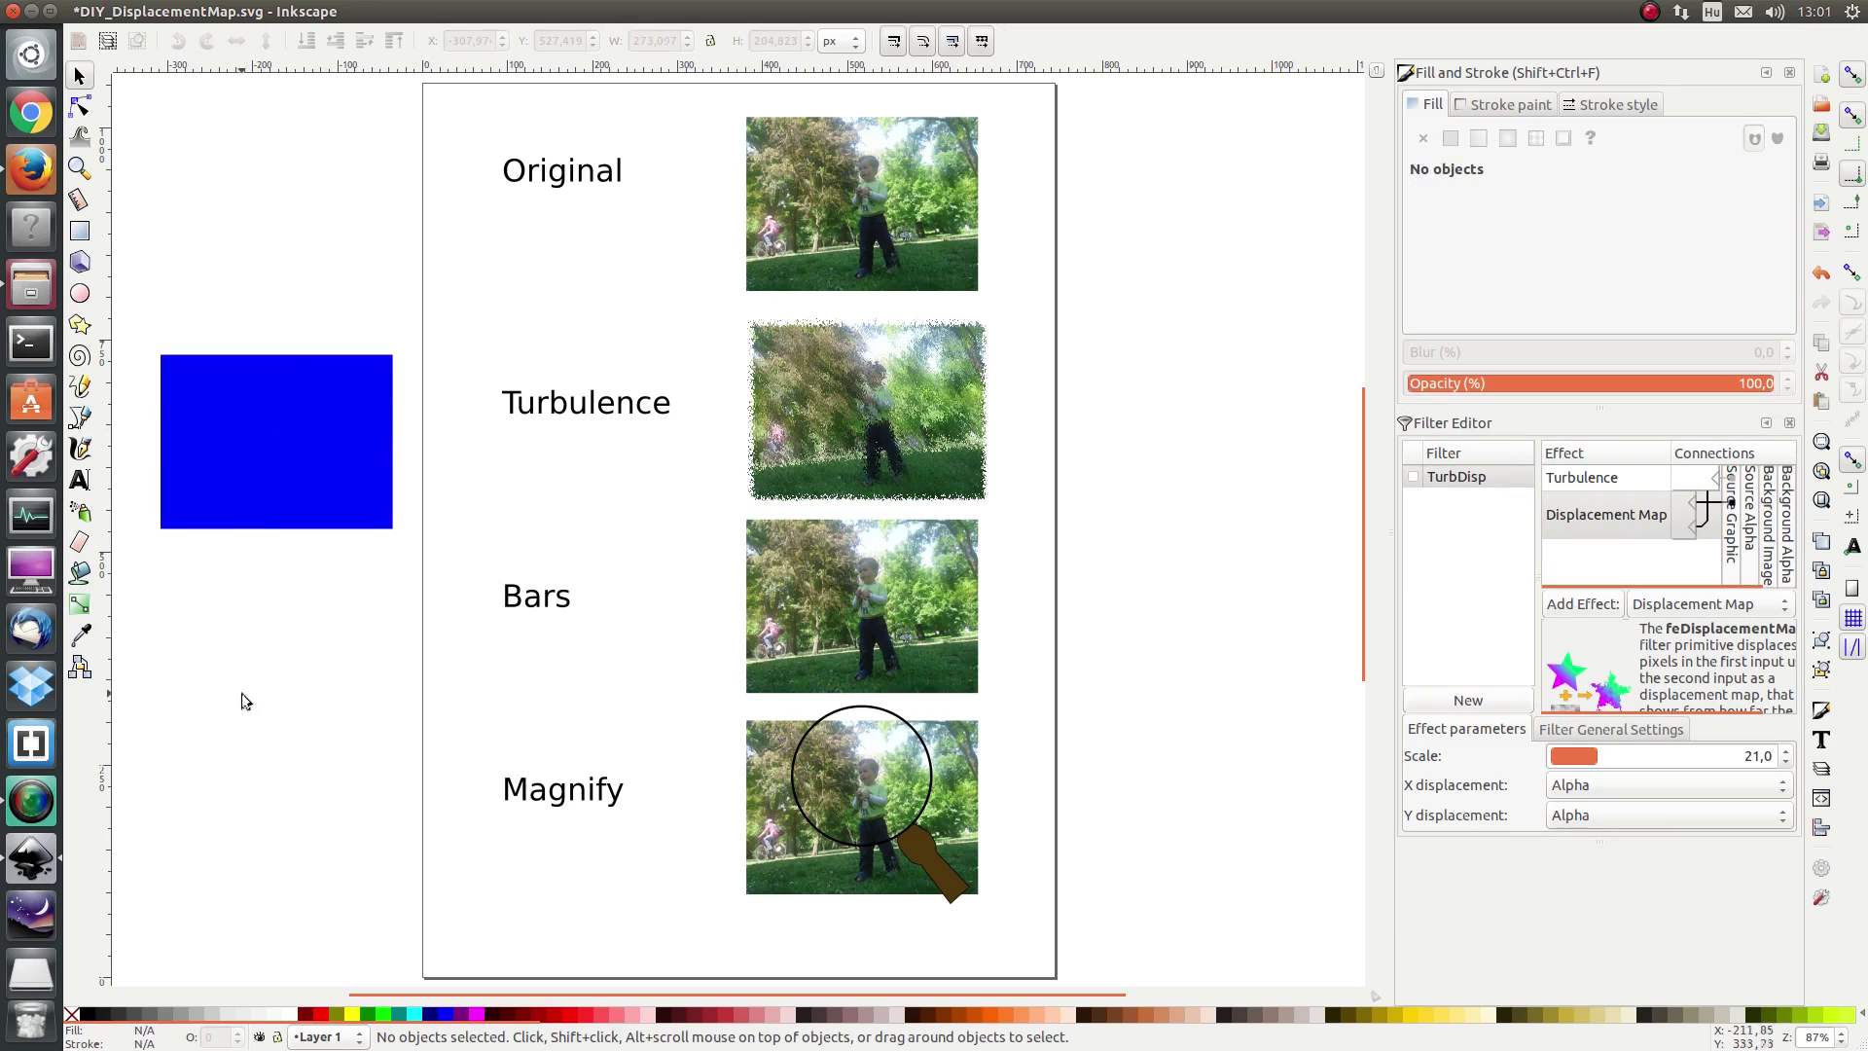
pyautogui.keyDown('ctrl'); pyautogui.scroll(1, 228, 473); pyautogui.keyUp('ctrl')
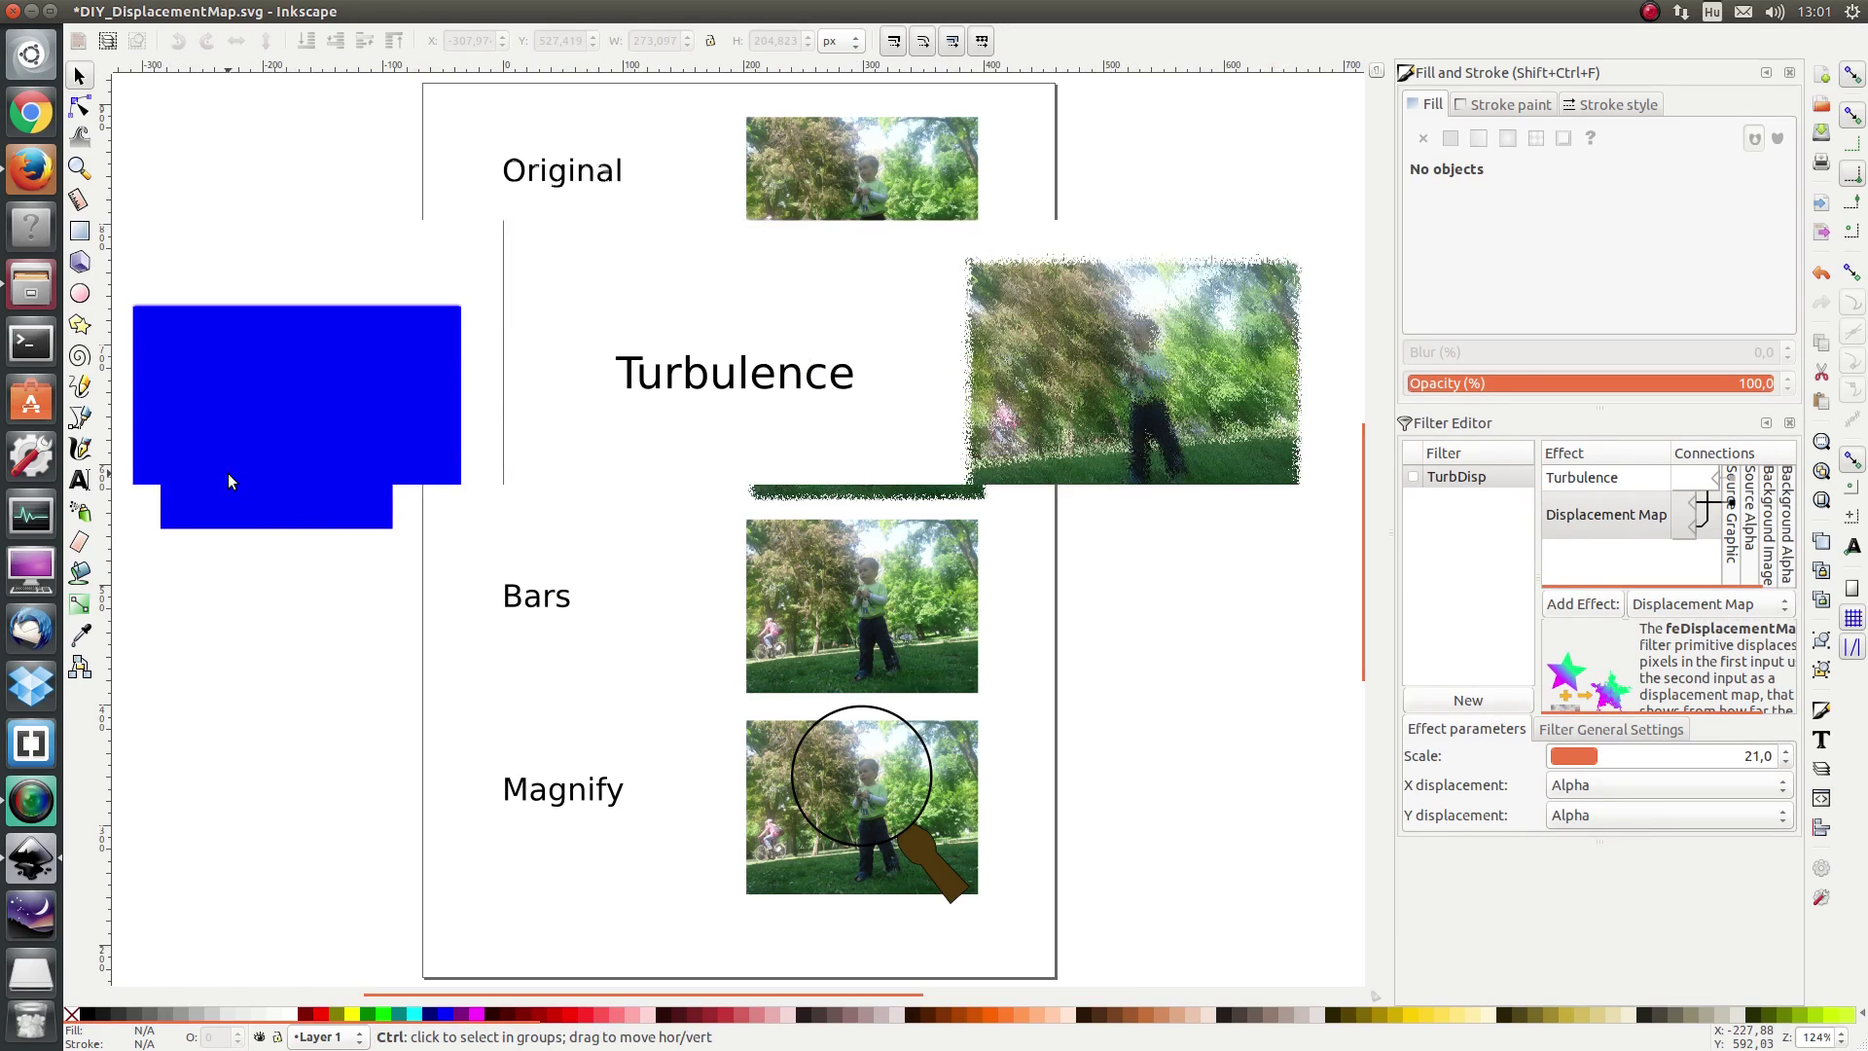
pyautogui.click(251, 393)
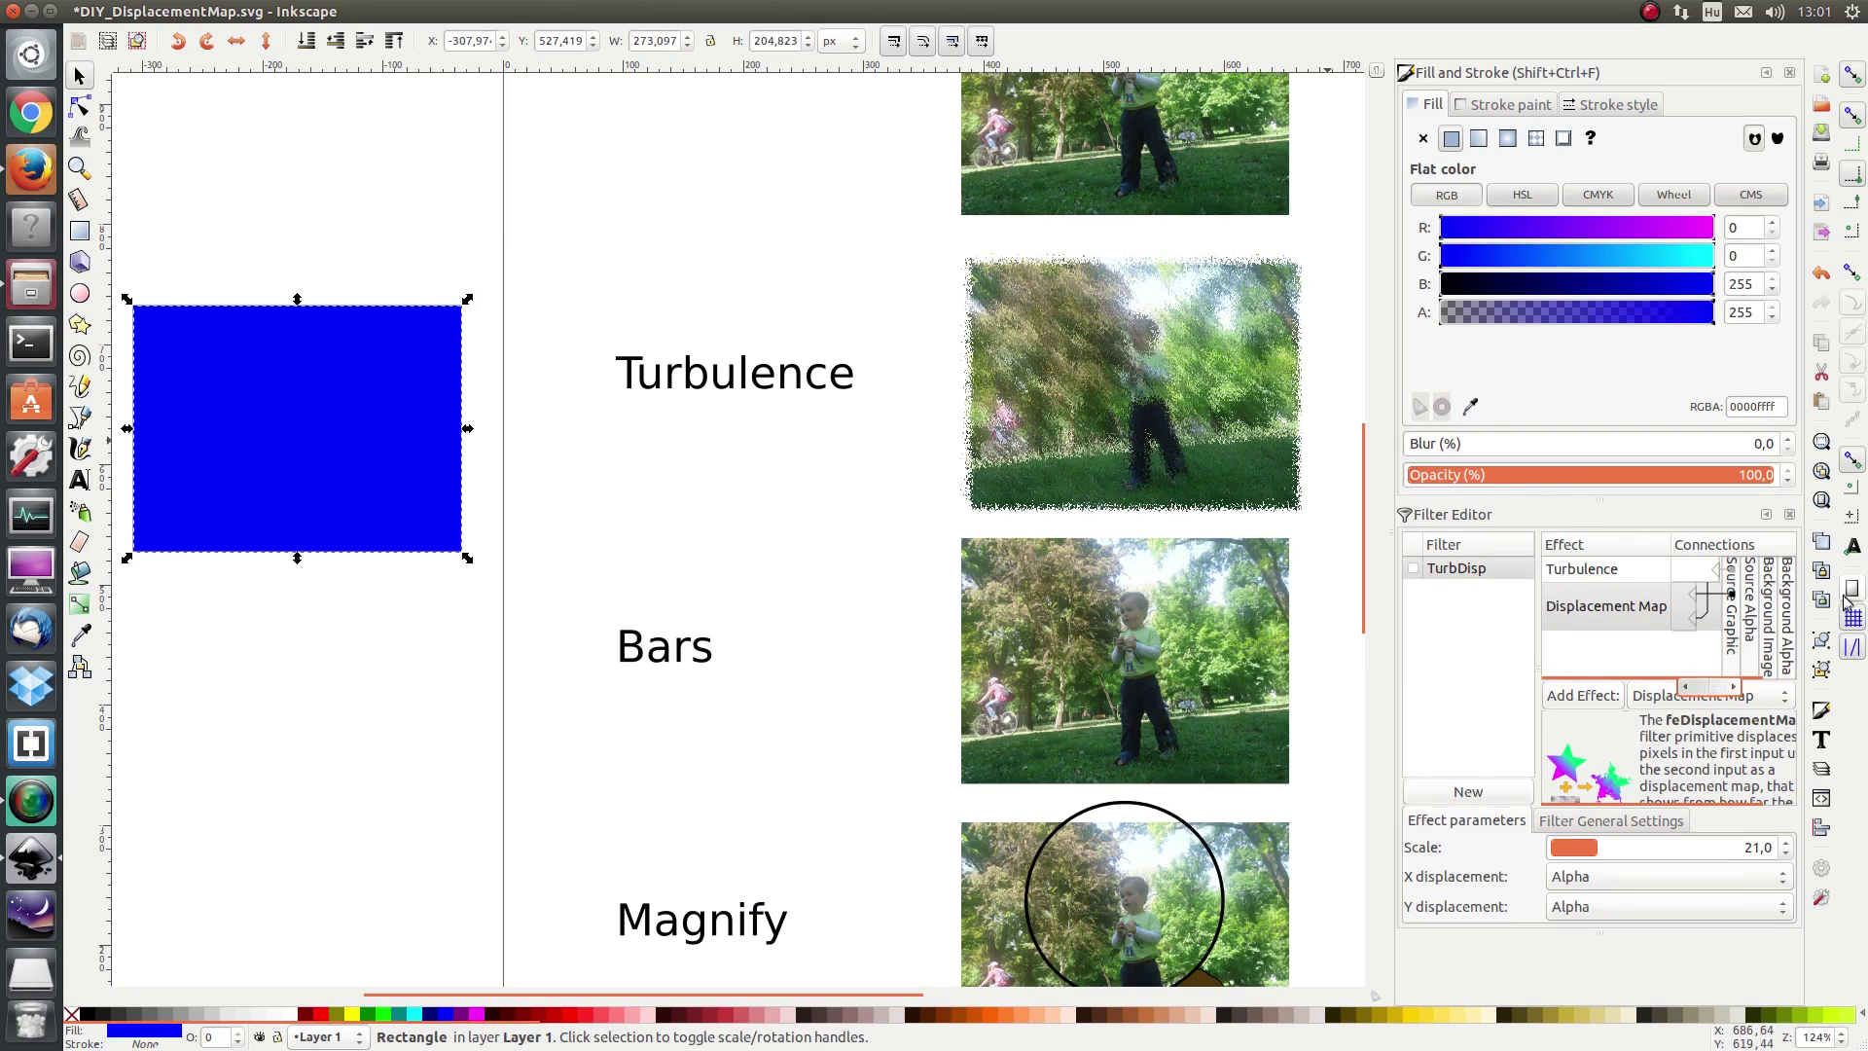
pyautogui.click(1823, 500)
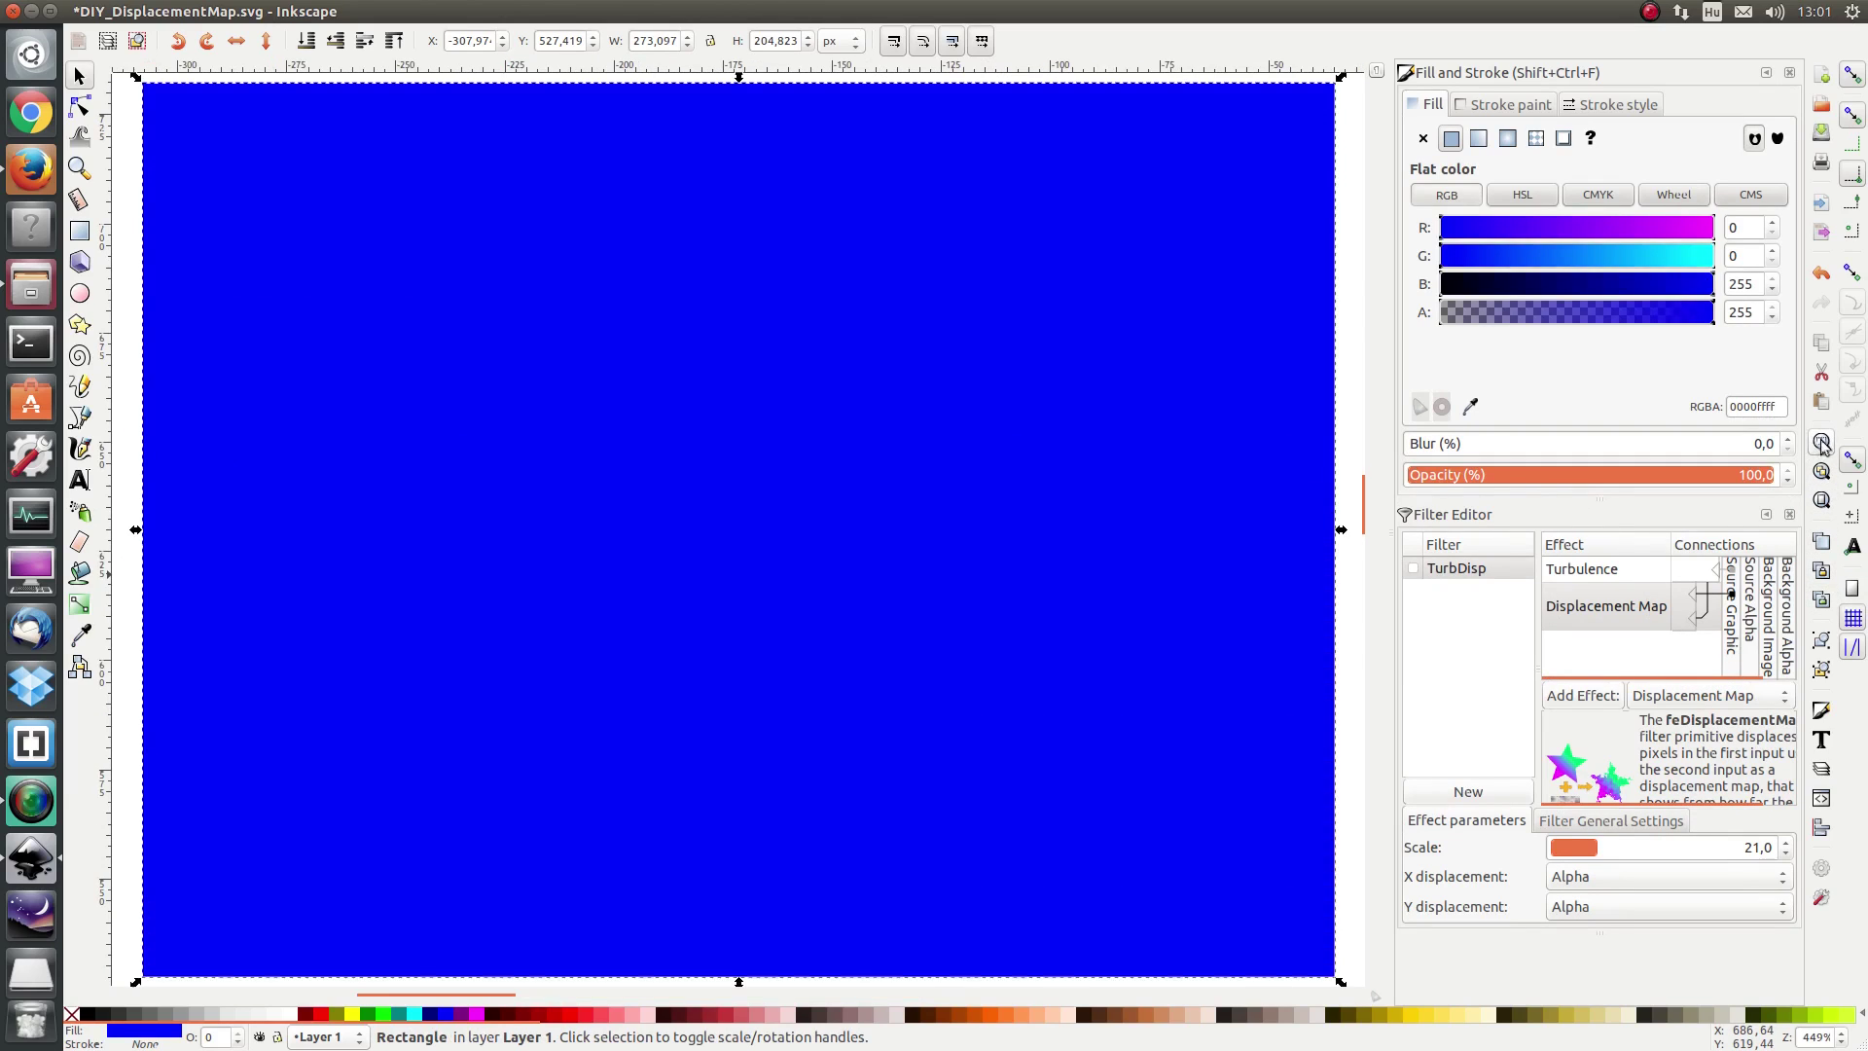
pyautogui.scroll(-1, 839, 488)
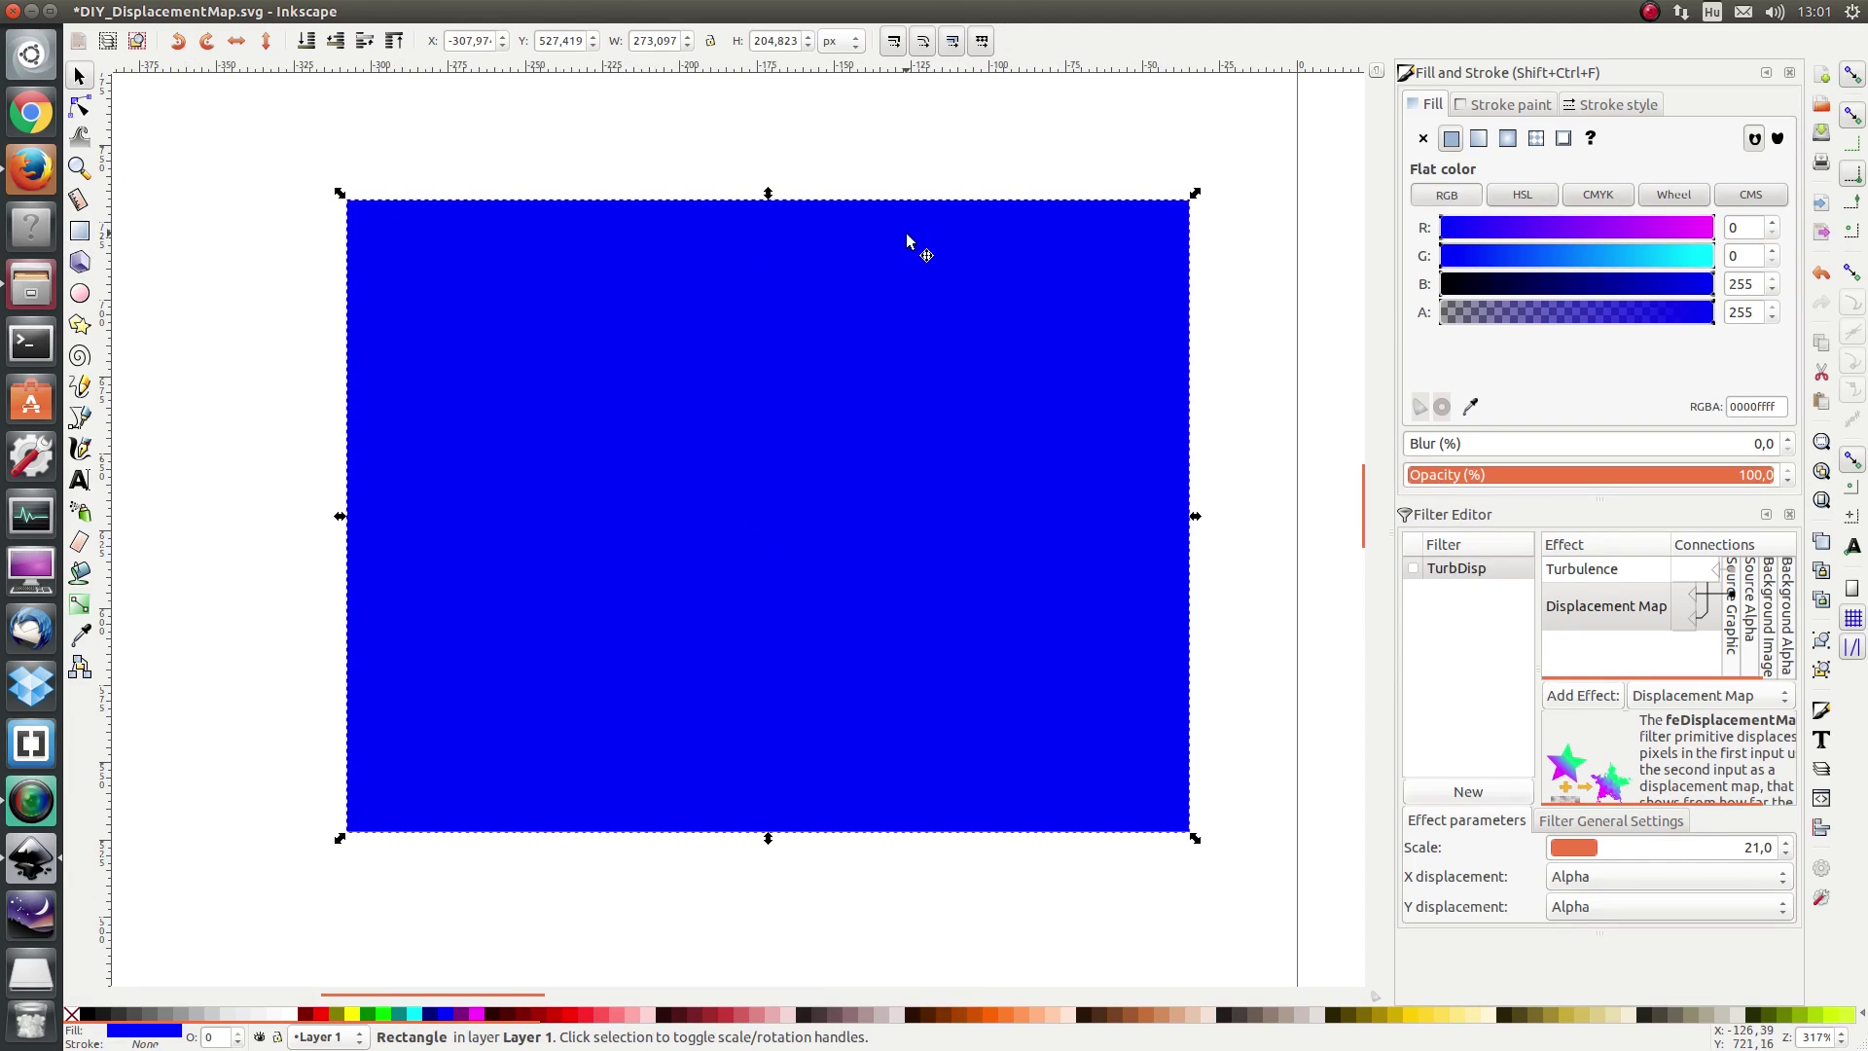
# Draw black rectangular strips covering the blue rectangle side by side
pyautogui.click(80, 231)
pyautogui.moveTo(685, 832)
pyautogui.mouseDown()
pyautogui.moveTo(550, 617)
pyautogui.moveTo(347, 199)
pyautogui.mouseUp()
pyautogui.press('s')
pyautogui.moveTo(693, 516); pyautogui.dragTo(1025, 523)
pyautogui.click(1061, 504)
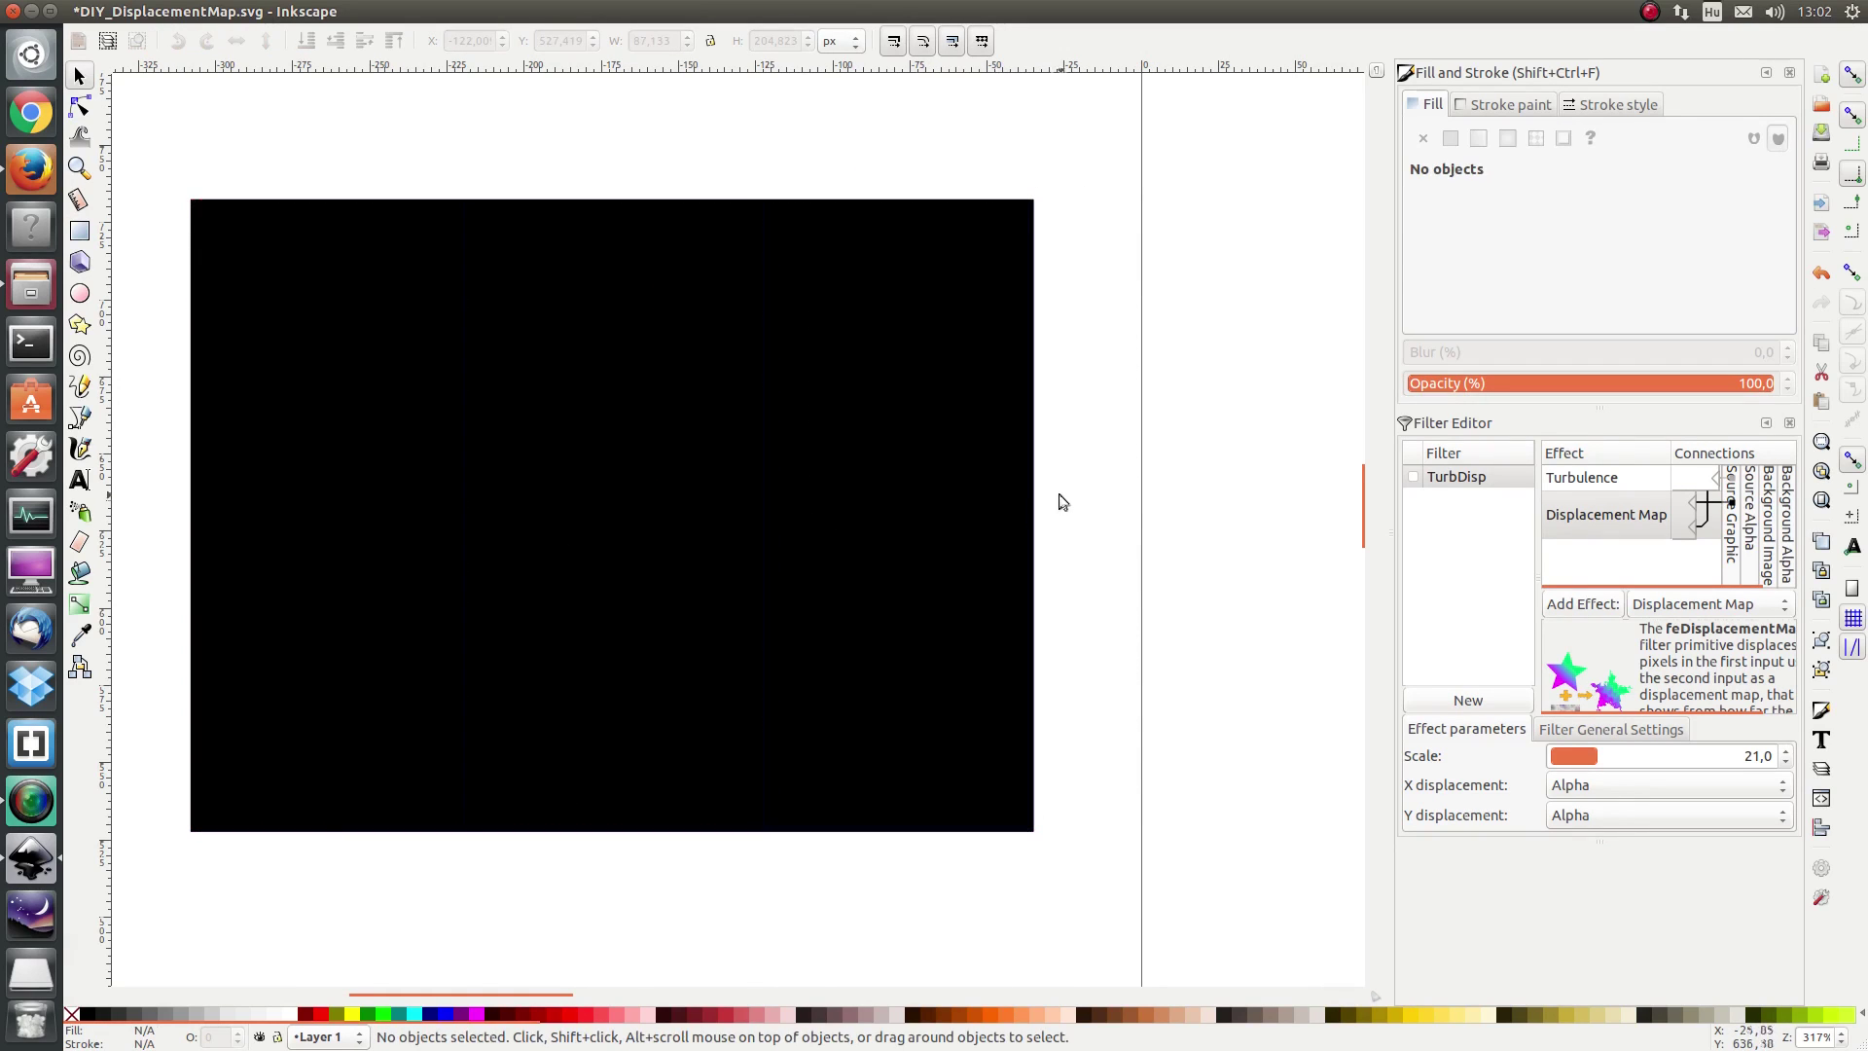
# Select all three black strips together and give them a flat fill colour
pyautogui.click(381, 387)
pyautogui.click(582, 422)
pyautogui.click(860, 430)
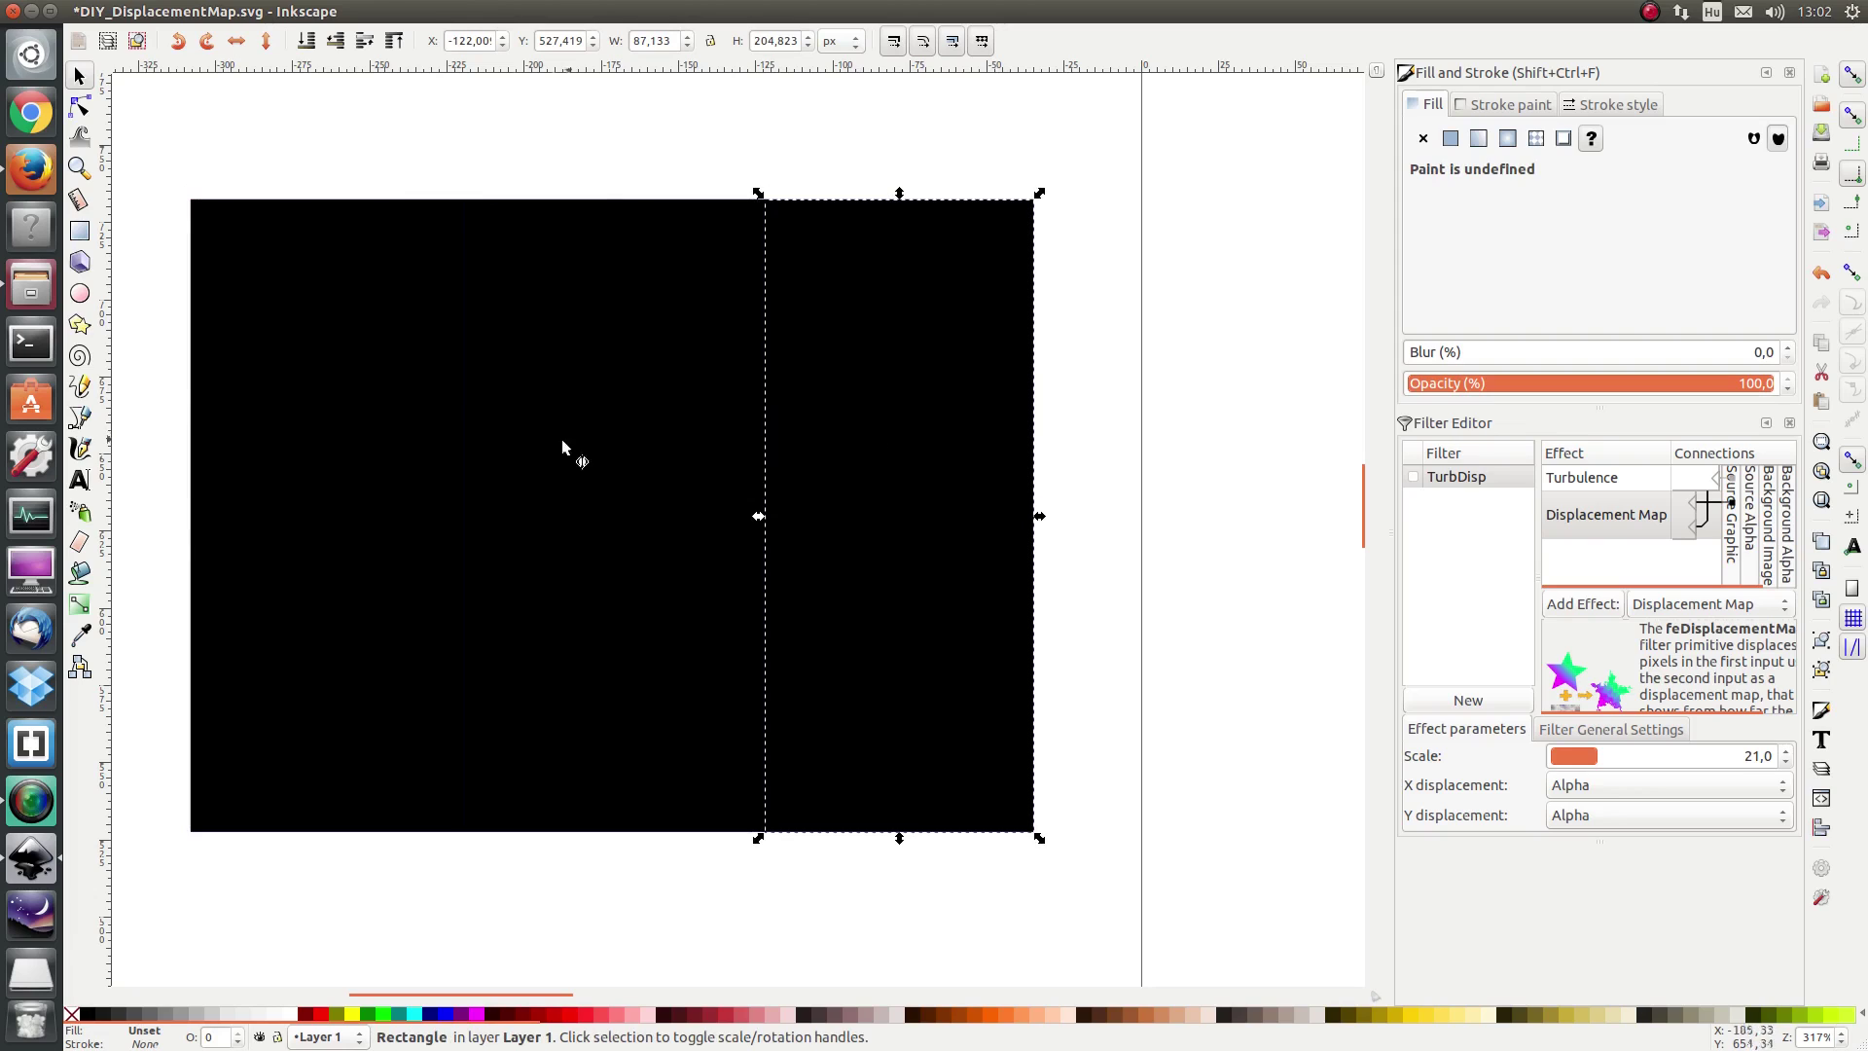
pyautogui.click(392, 436)
pyautogui.click(633, 454)
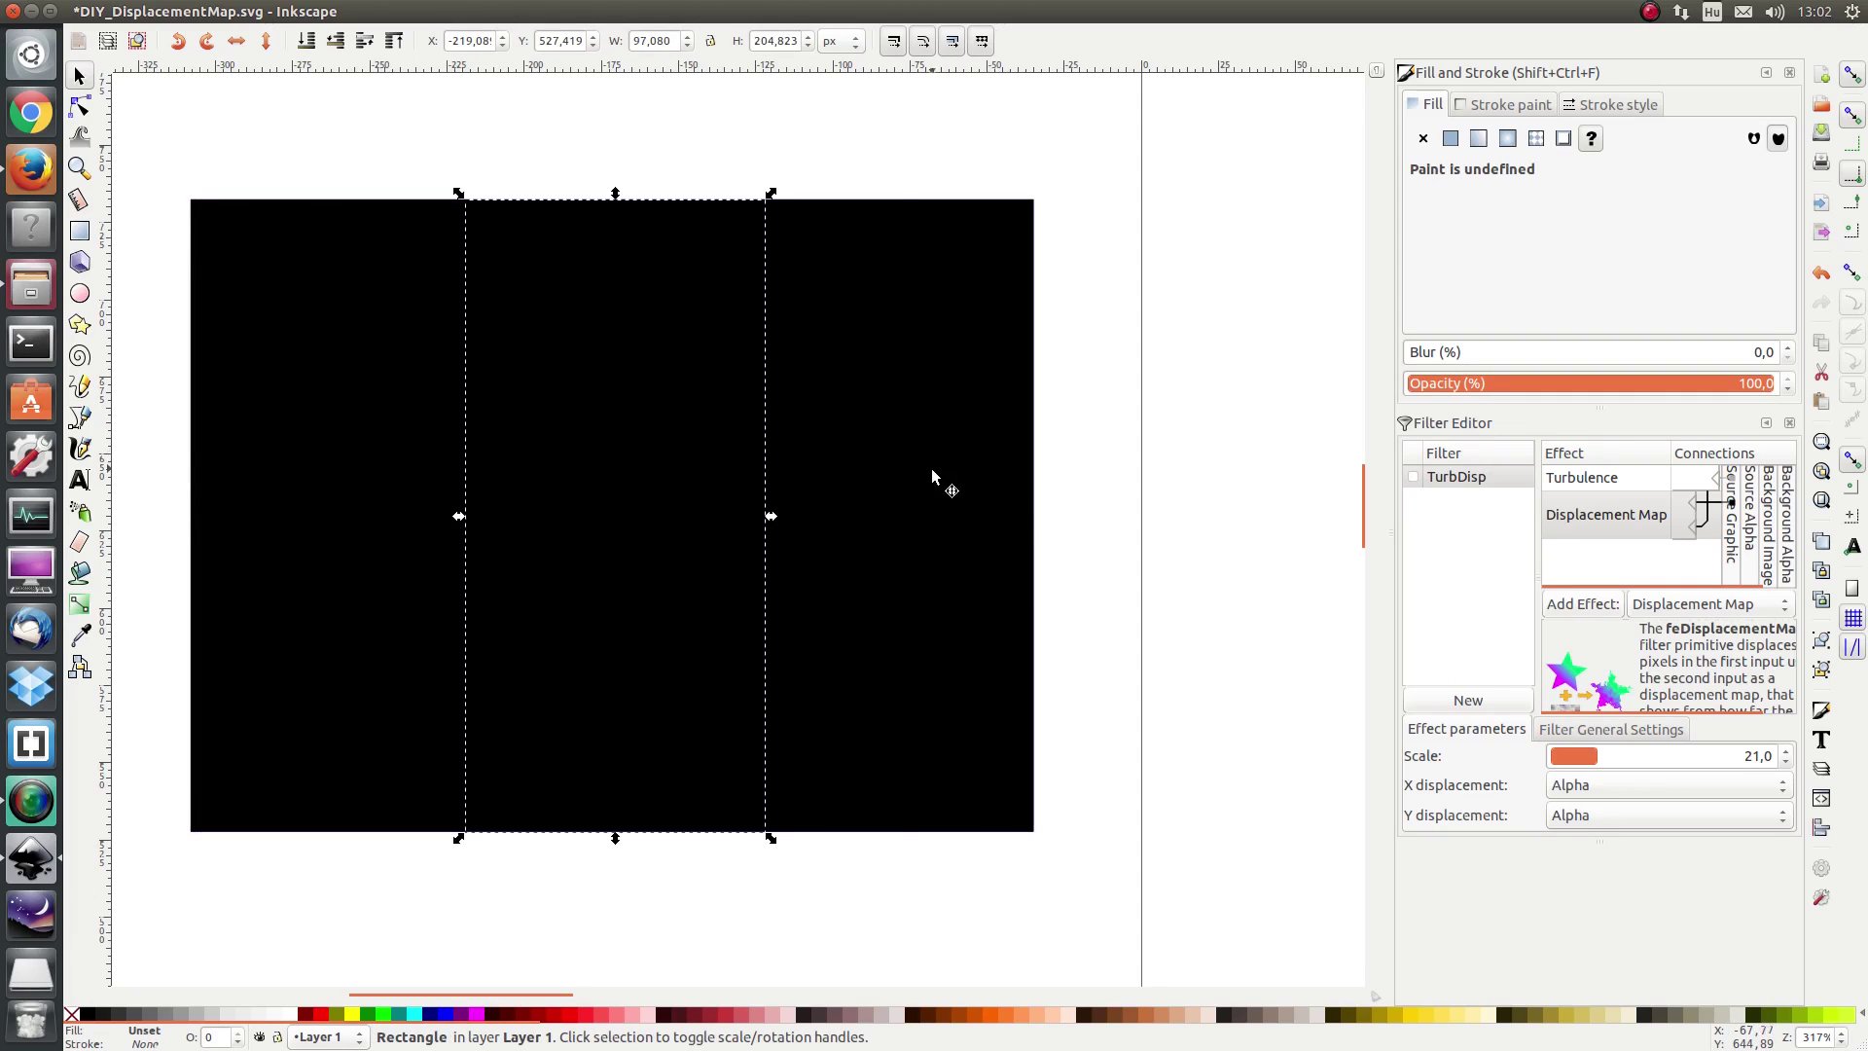
pyautogui.click(932, 476)
pyautogui.click(371, 439)
pyautogui.click(661, 443)
pyautogui.click(856, 436)
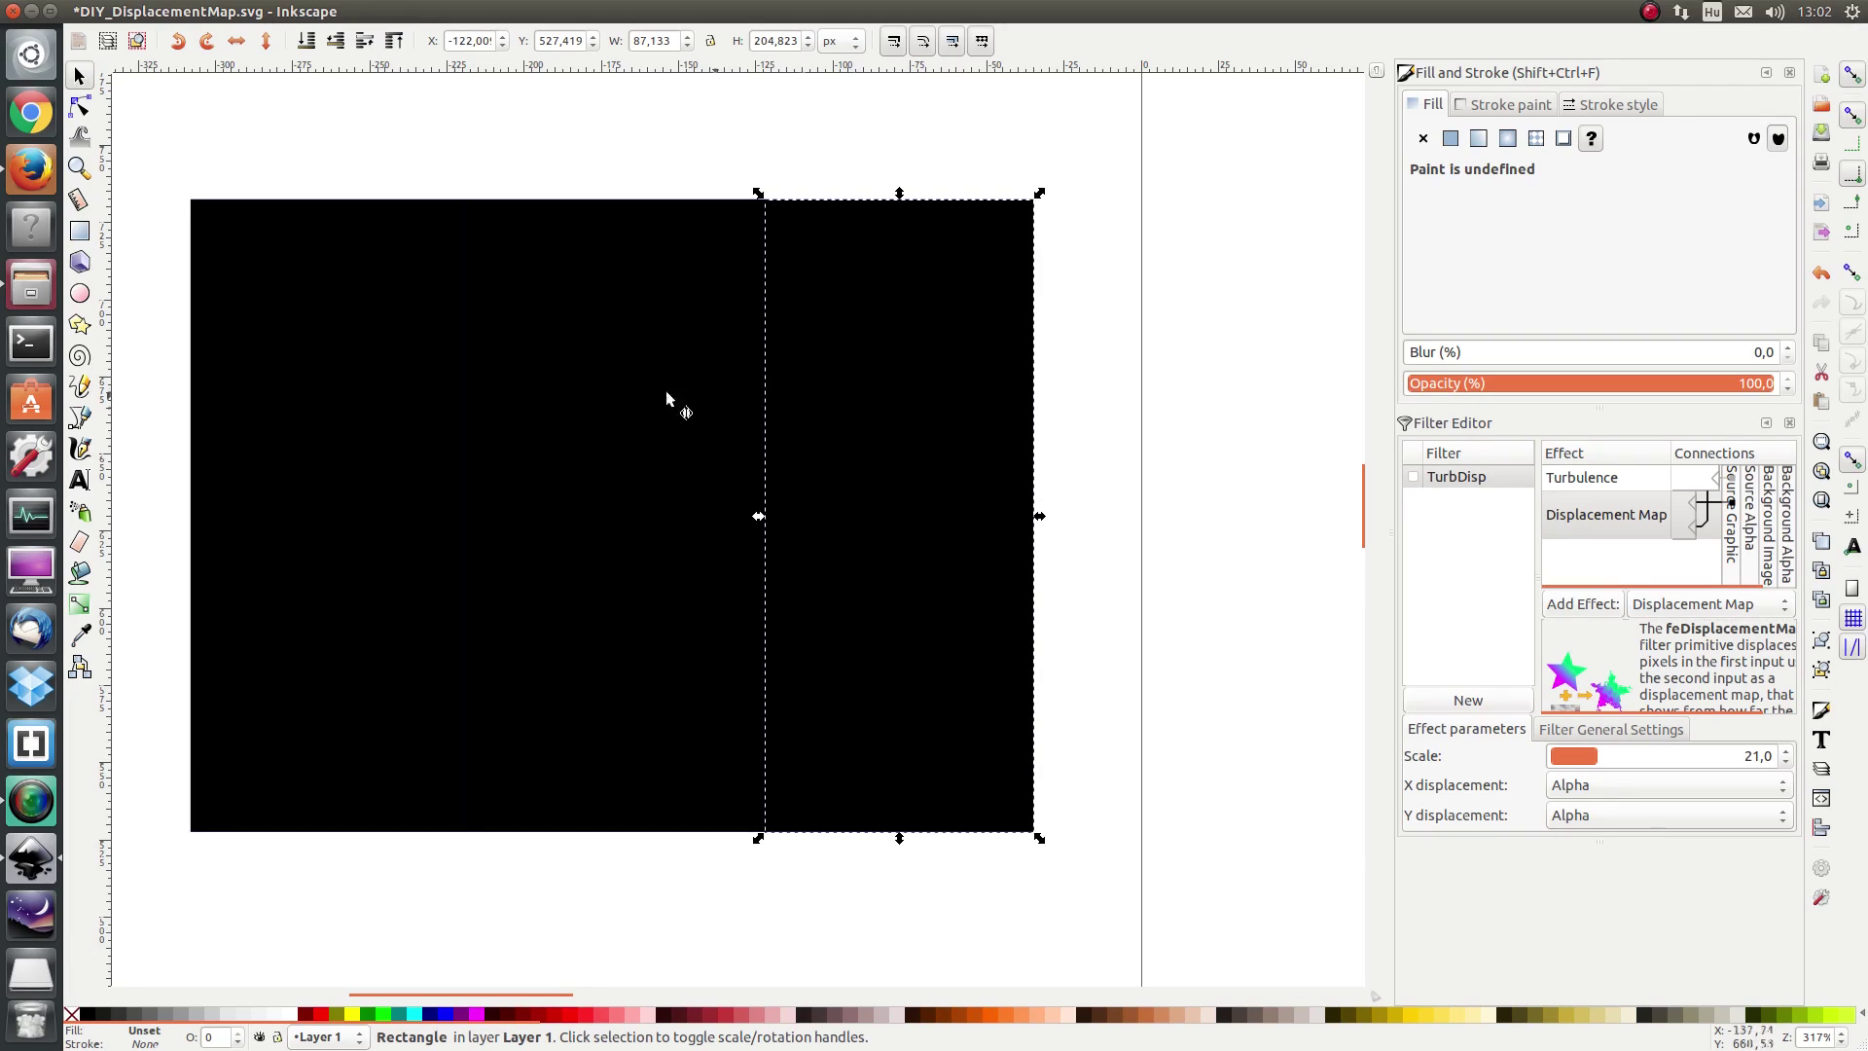
pyautogui.click(335, 388)
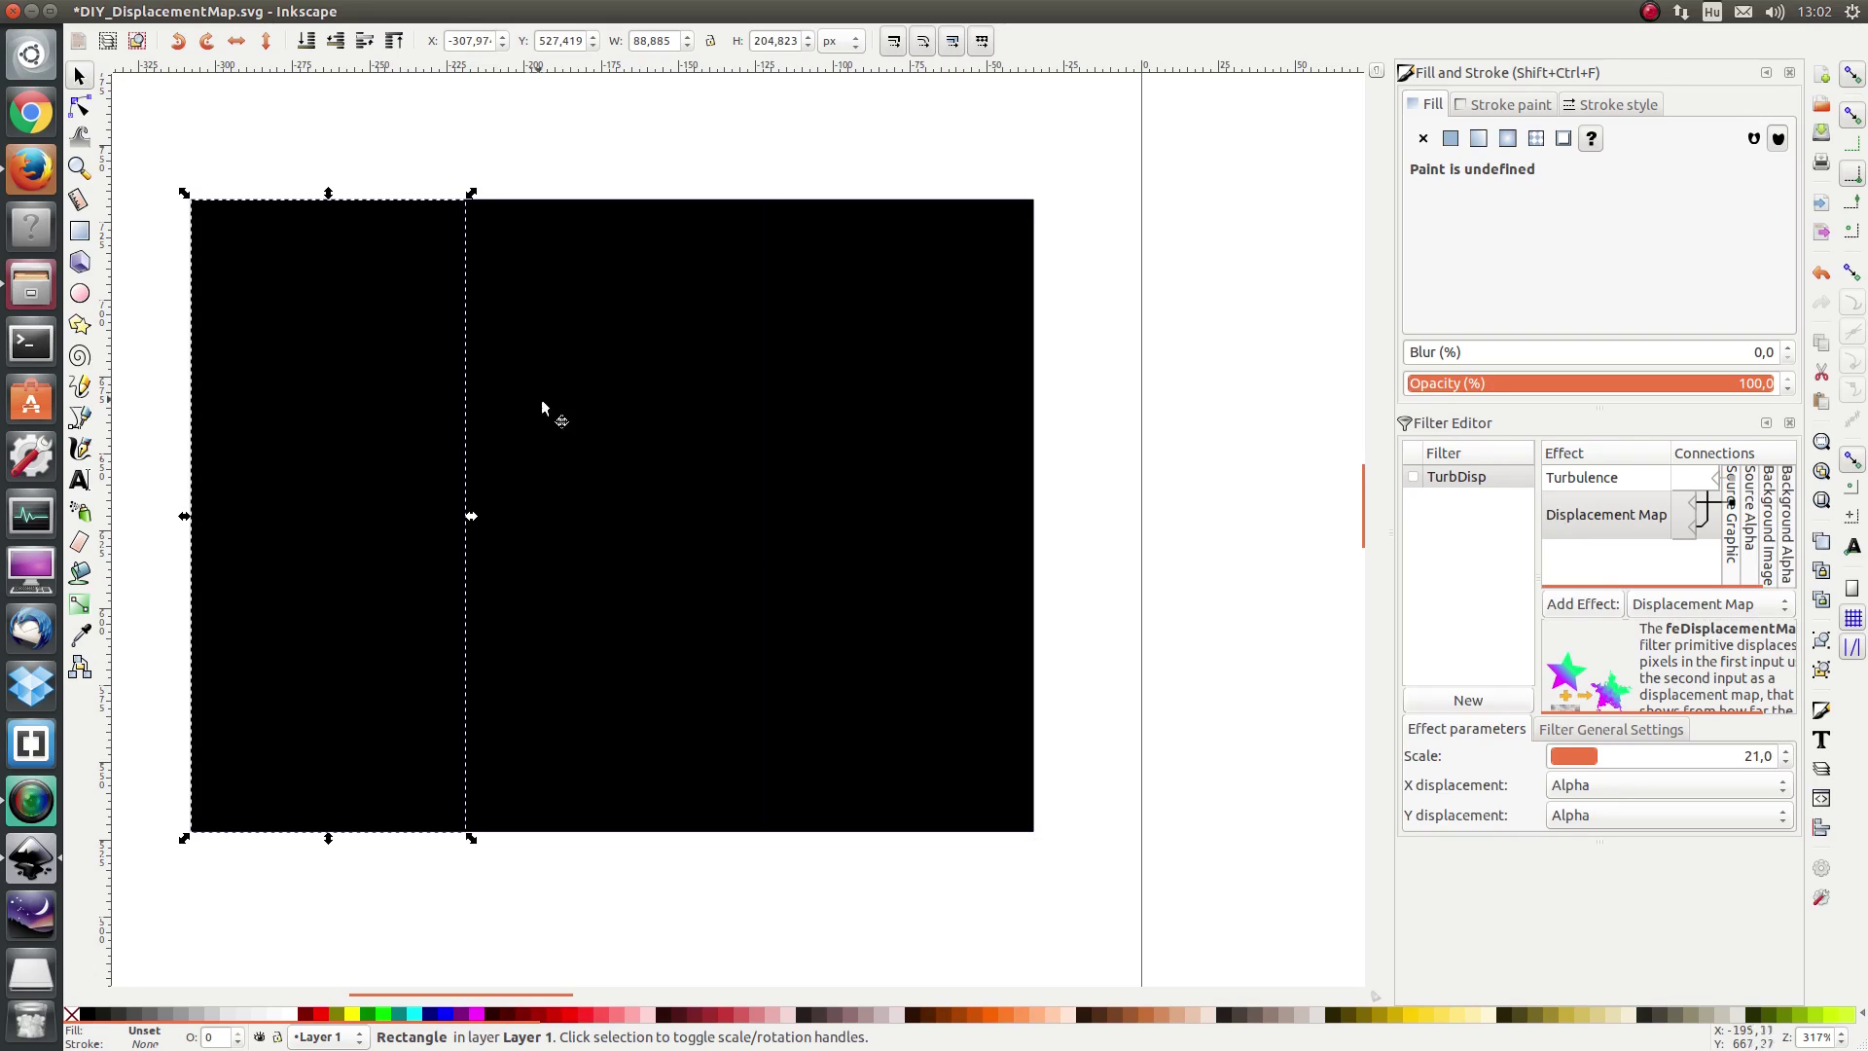
pyautogui.keyDown('shift'); pyautogui.click(613, 468); pyautogui.keyUp('shift')
pyautogui.keyDown('shift'); pyautogui.click(852, 455); pyautogui.keyUp('shift')
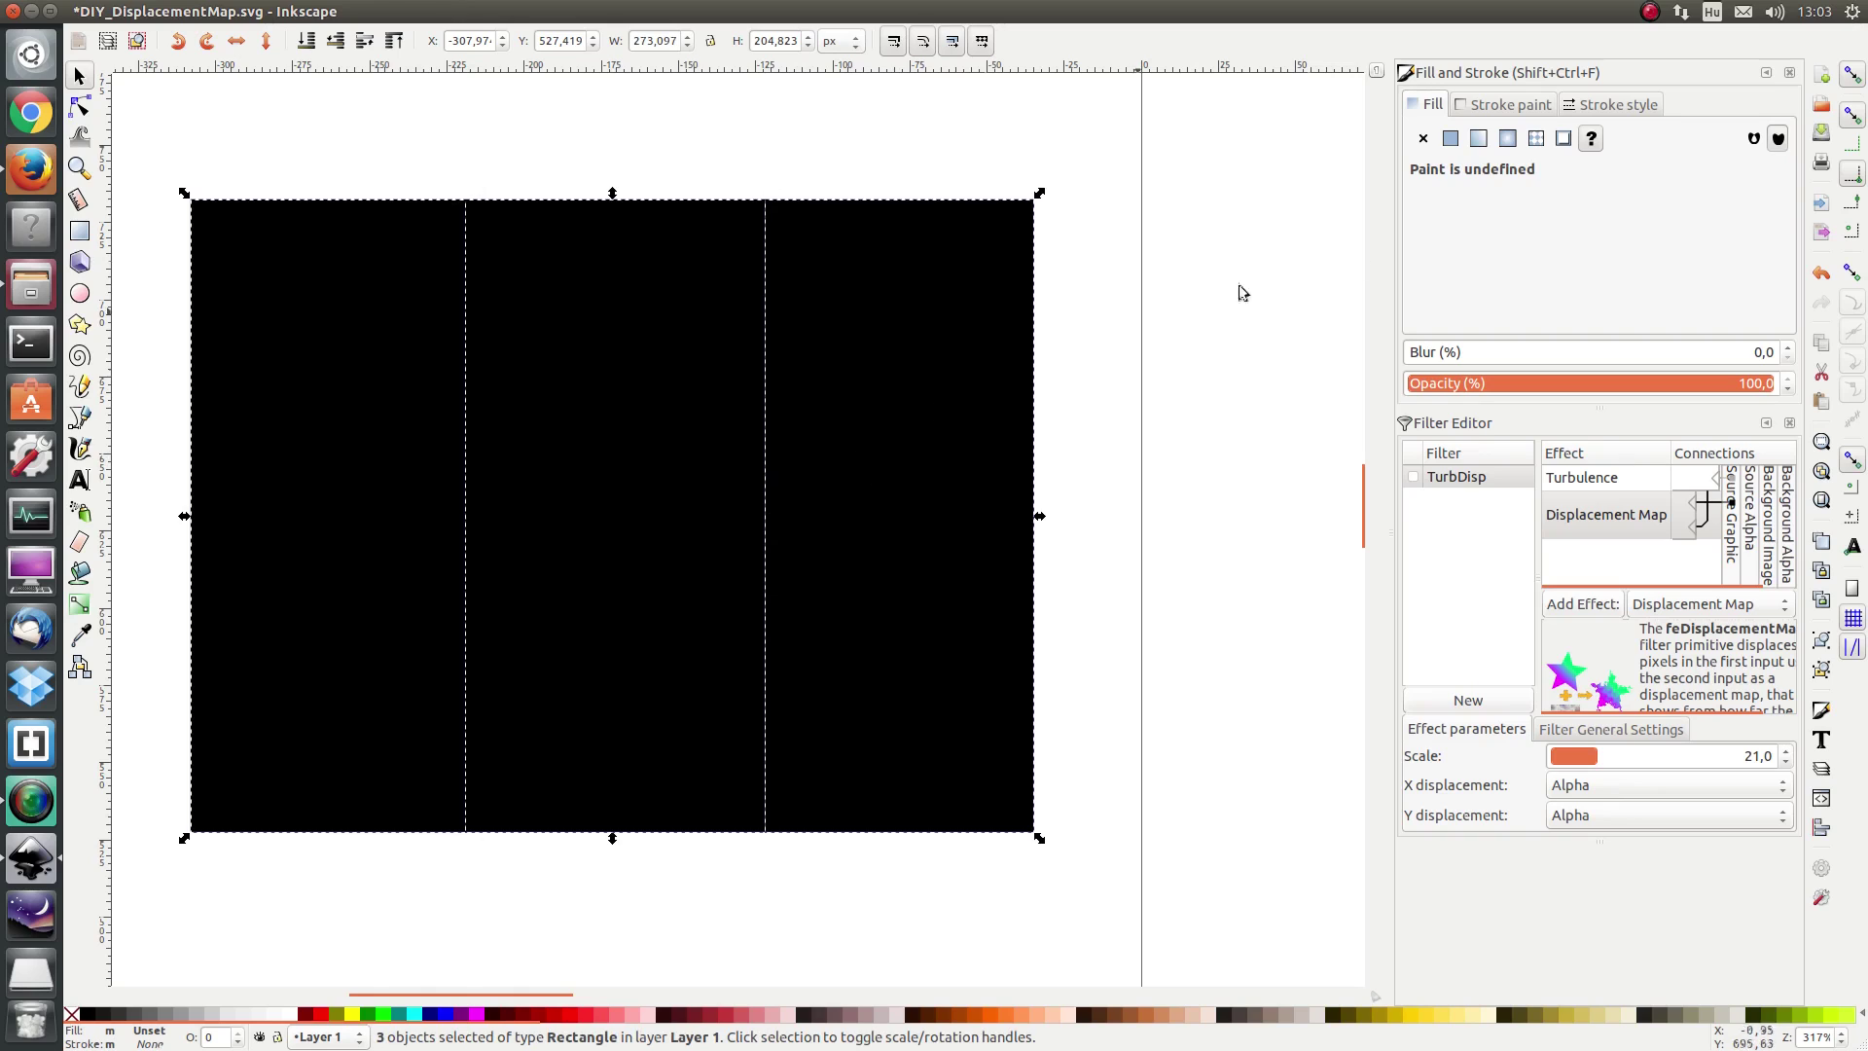
pyautogui.click(1450, 138)
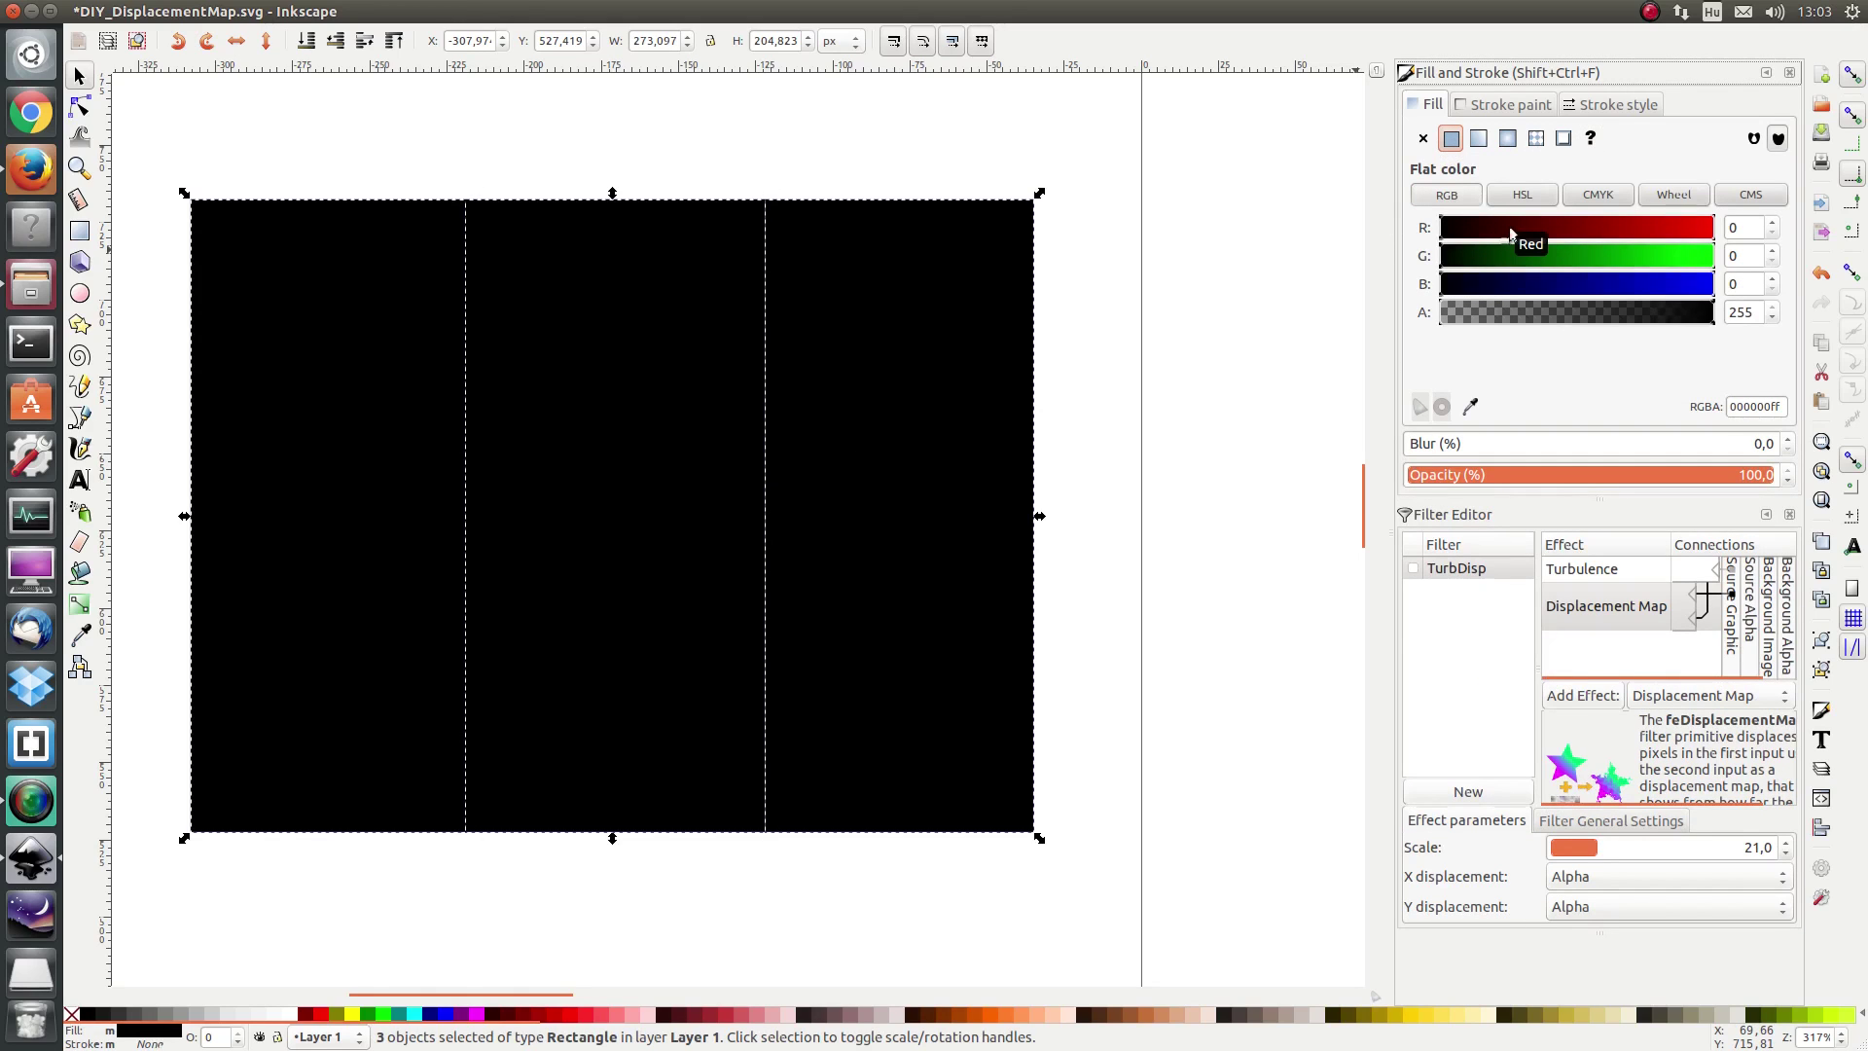
# Set the red channel of all three strips to 127, making them dark red
pyautogui.click(1741, 227)
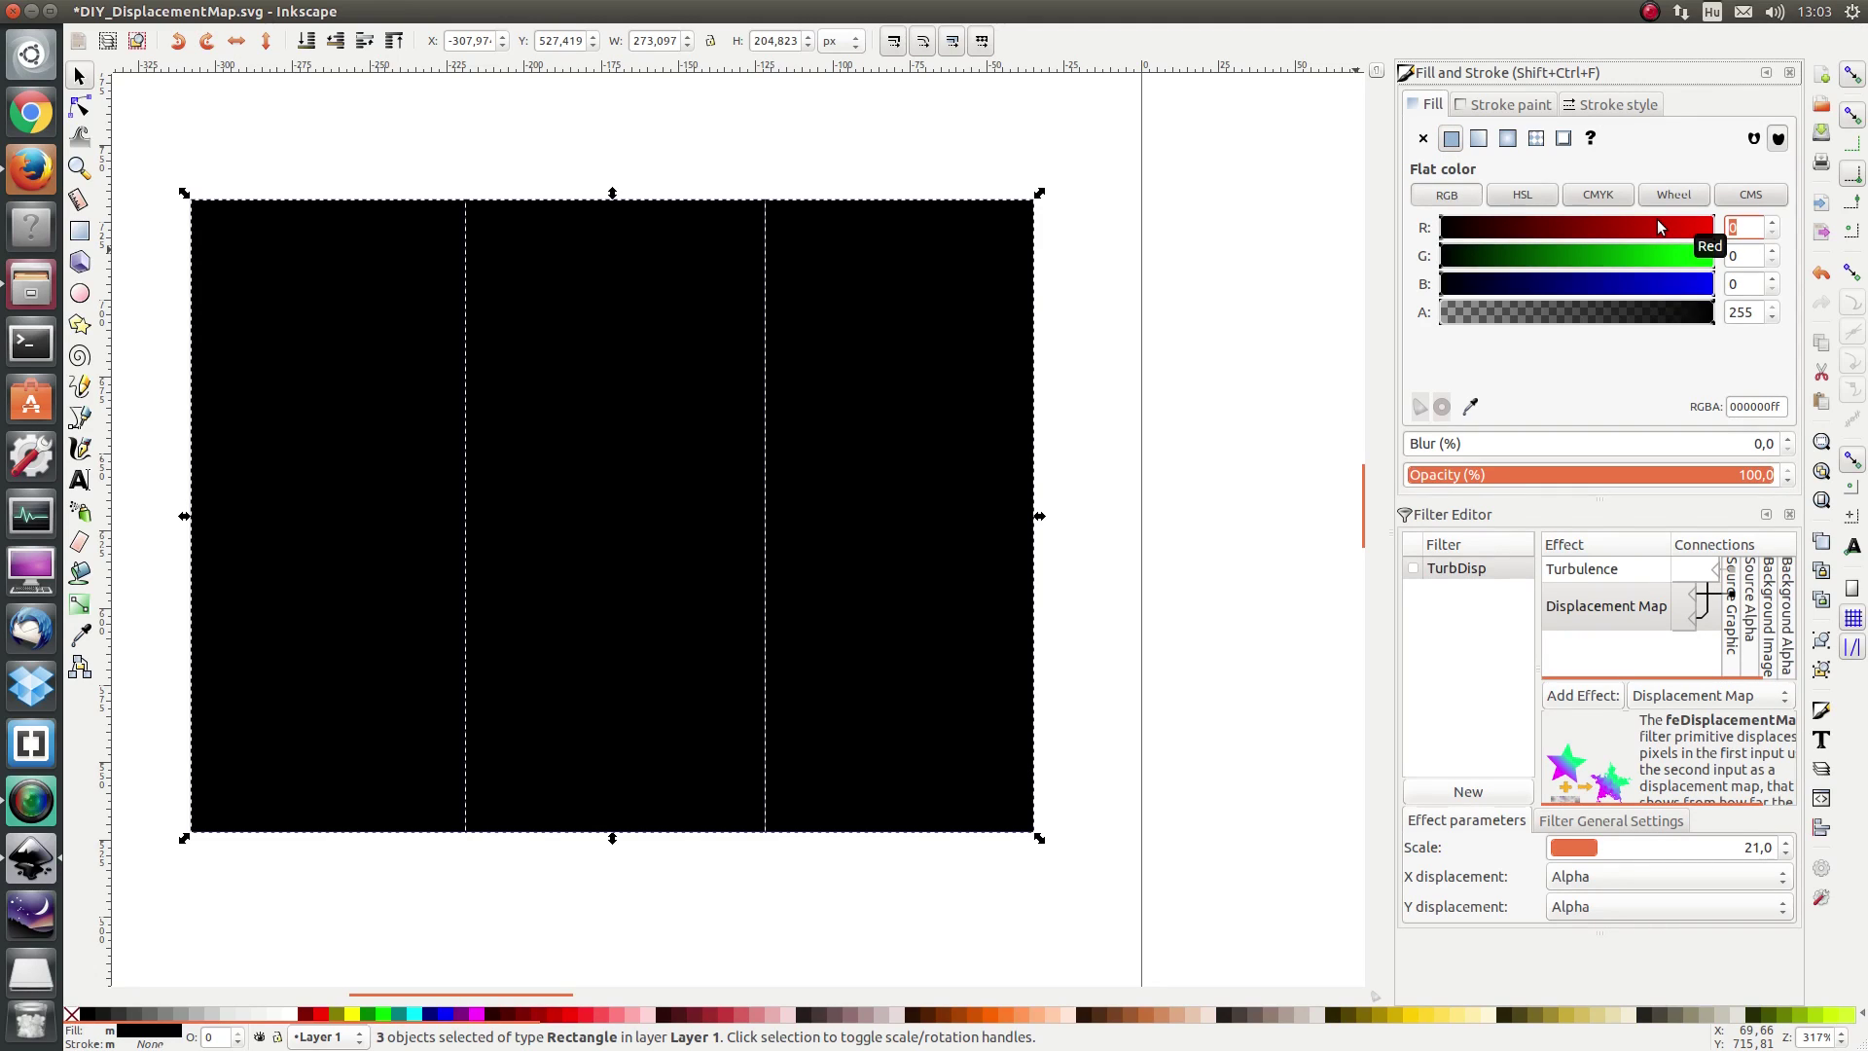
pyautogui.write('127')
pyautogui.press('Return')
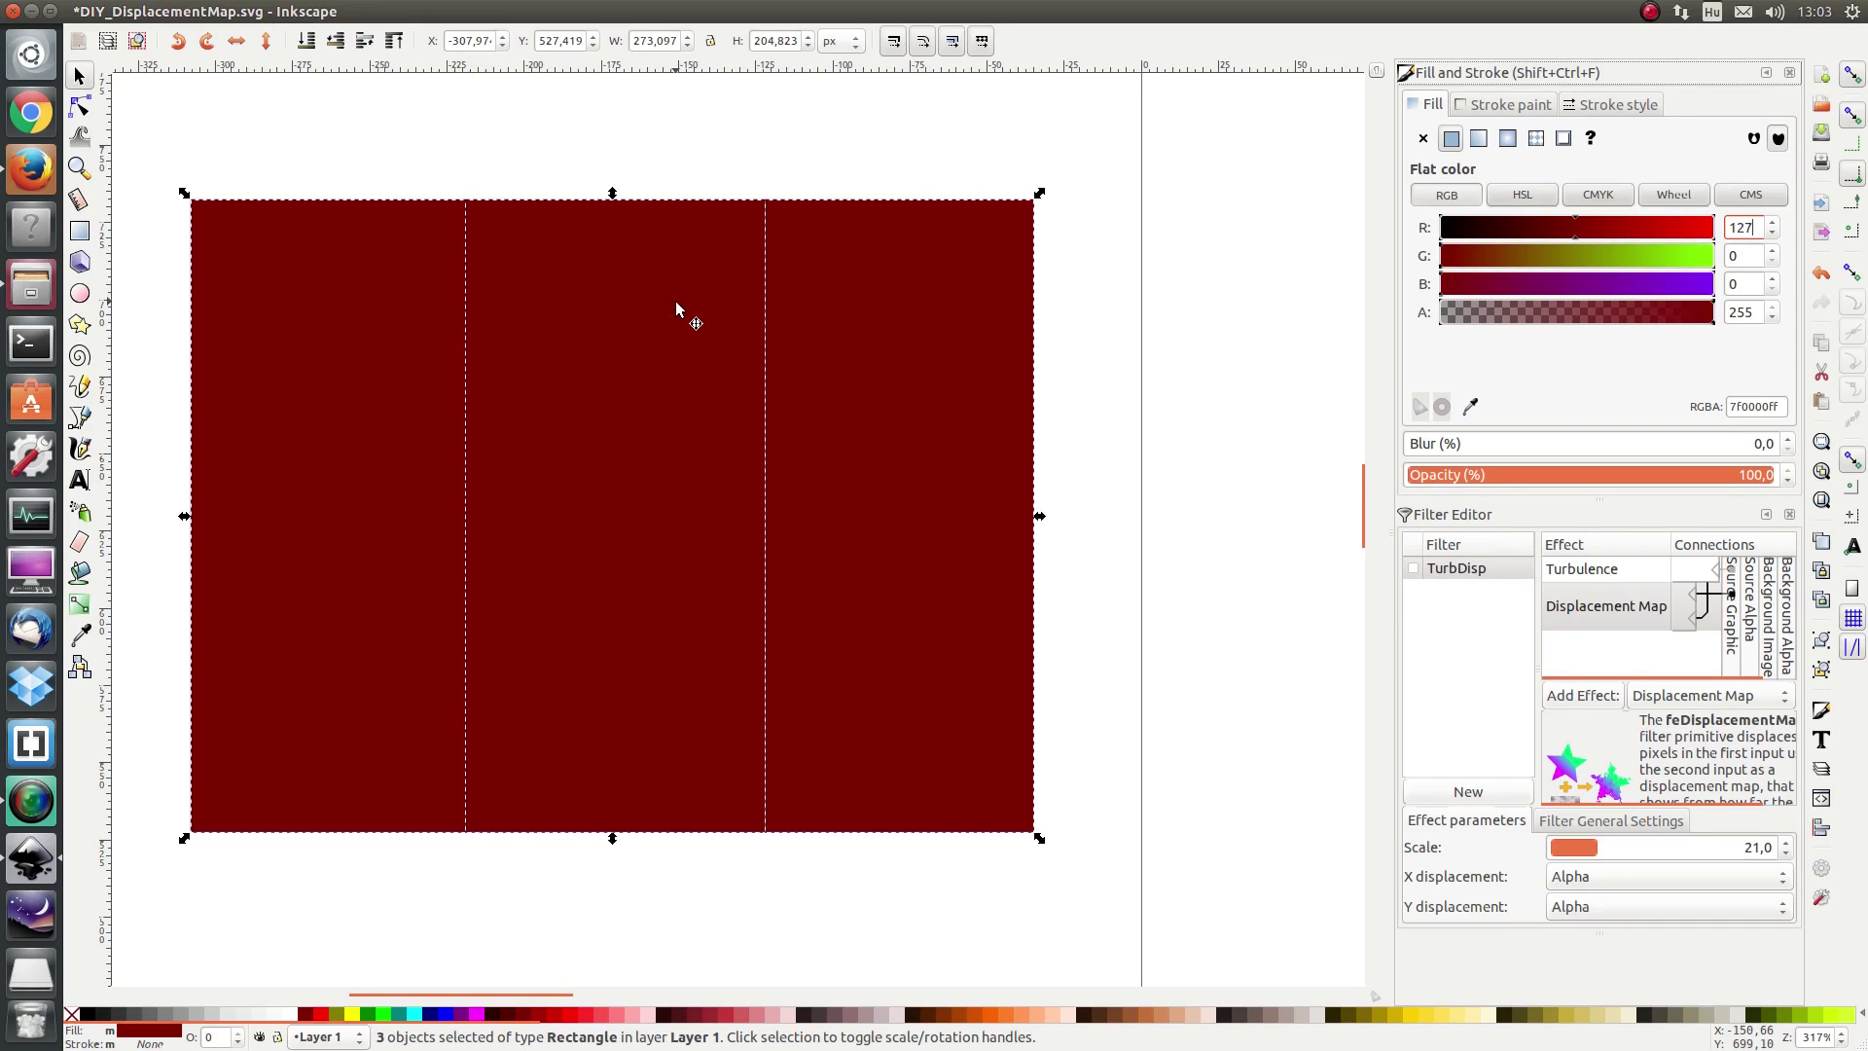
# Set the middle strip's green and blue to 127, making it grey 7f7f7fff
pyautogui.click(731, 136)
pyautogui.click(720, 355)
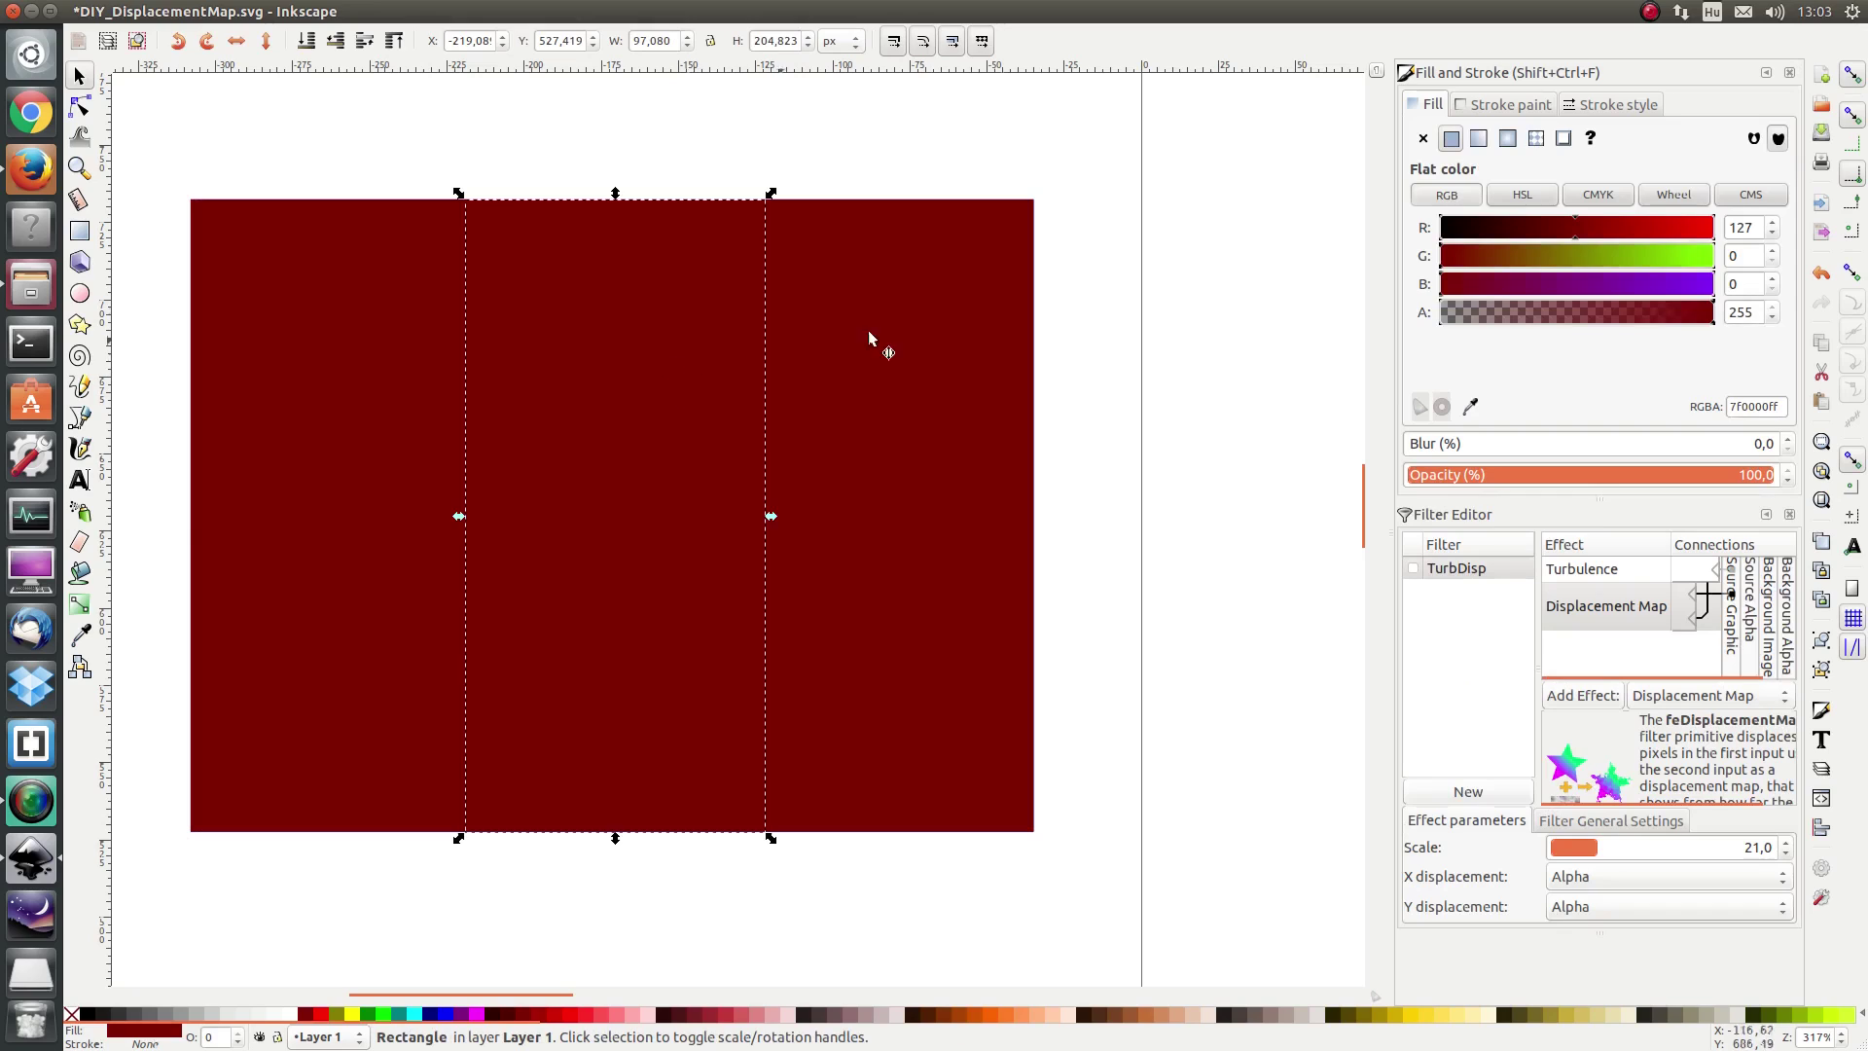
pyautogui.click(1748, 254)
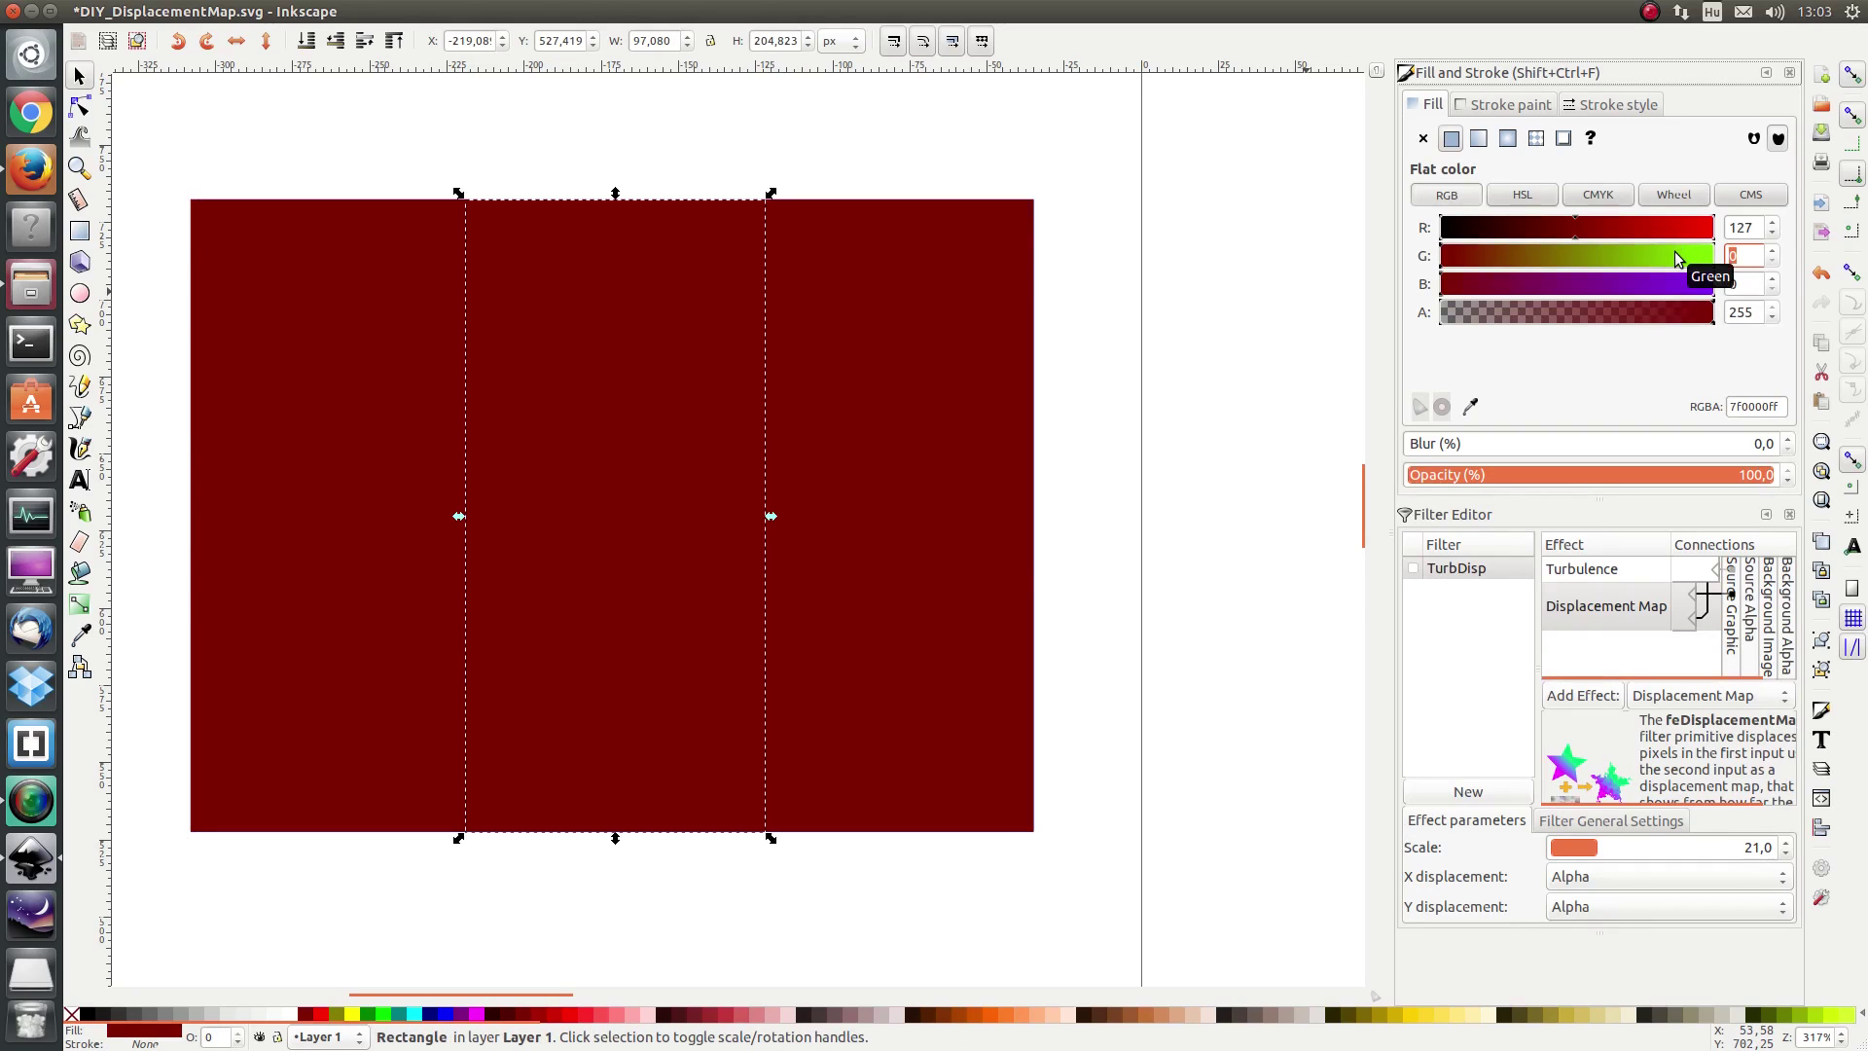
pyautogui.write('127')
pyautogui.press('Return')
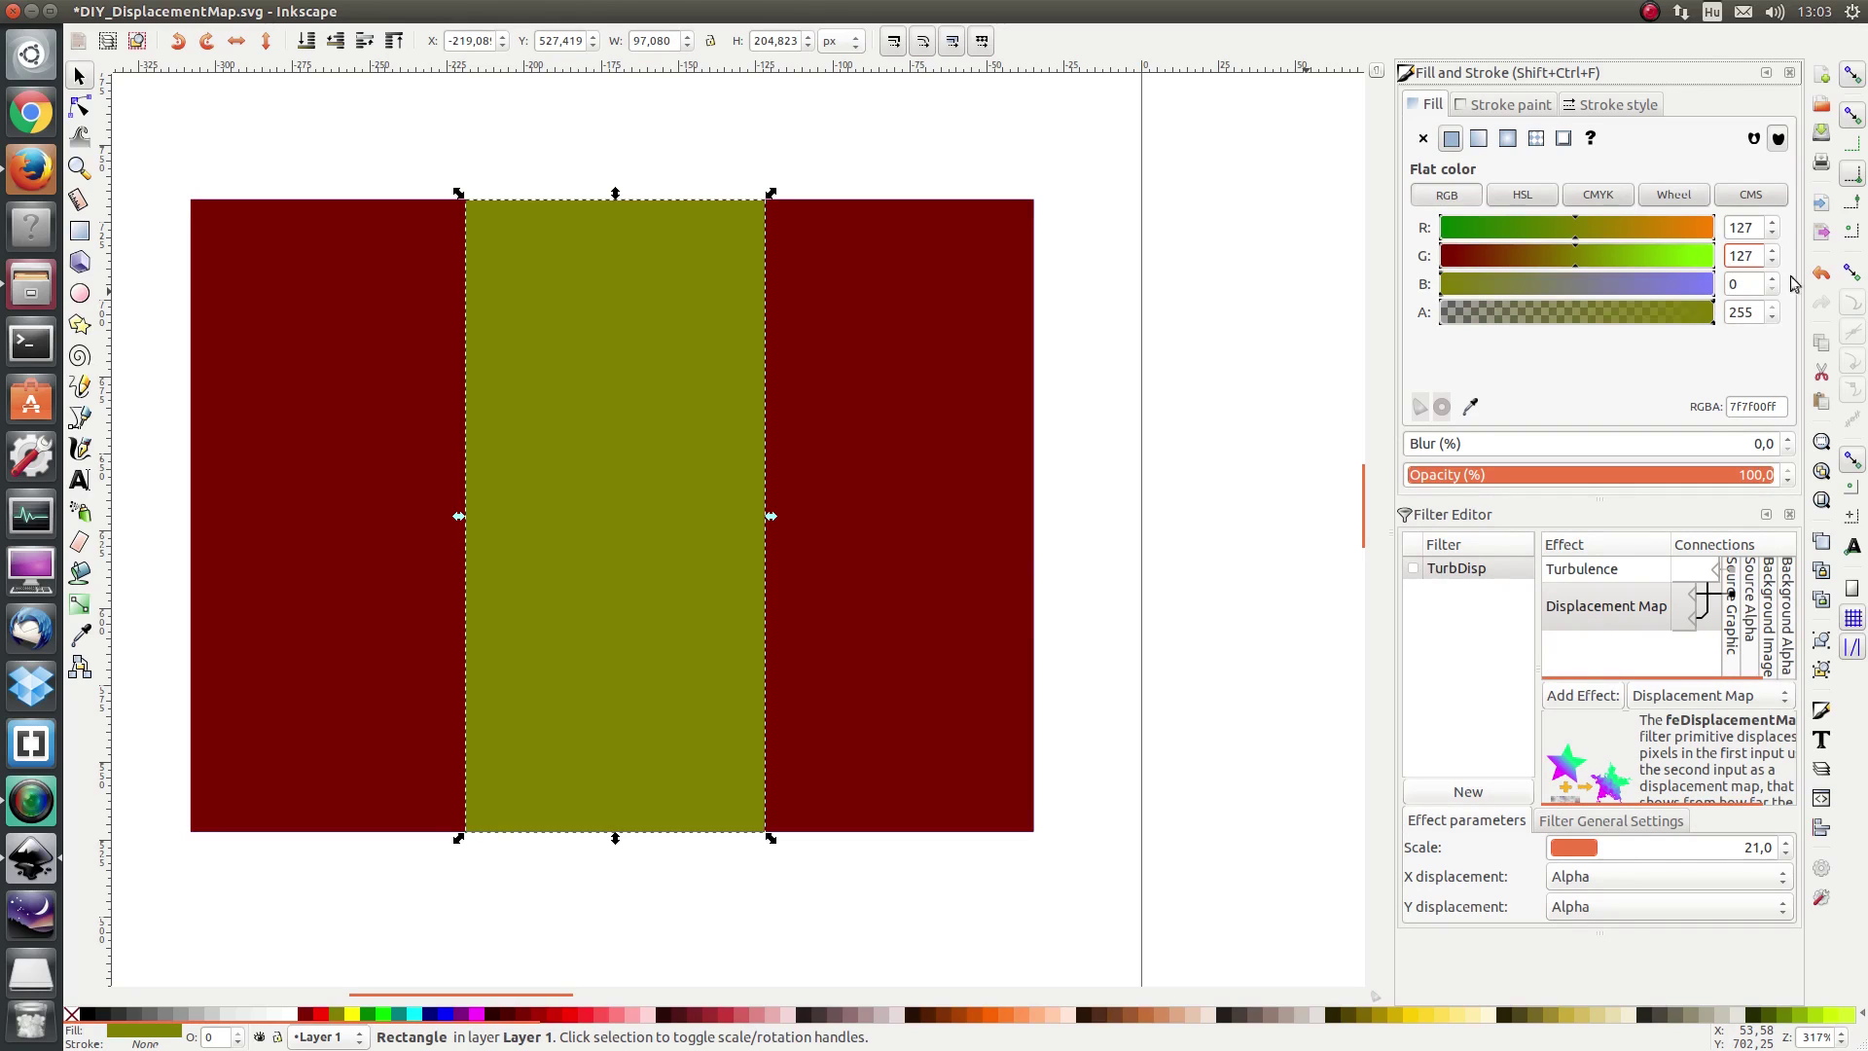
pyautogui.press('Tab')
pyautogui.write('127')
pyautogui.press('Return')
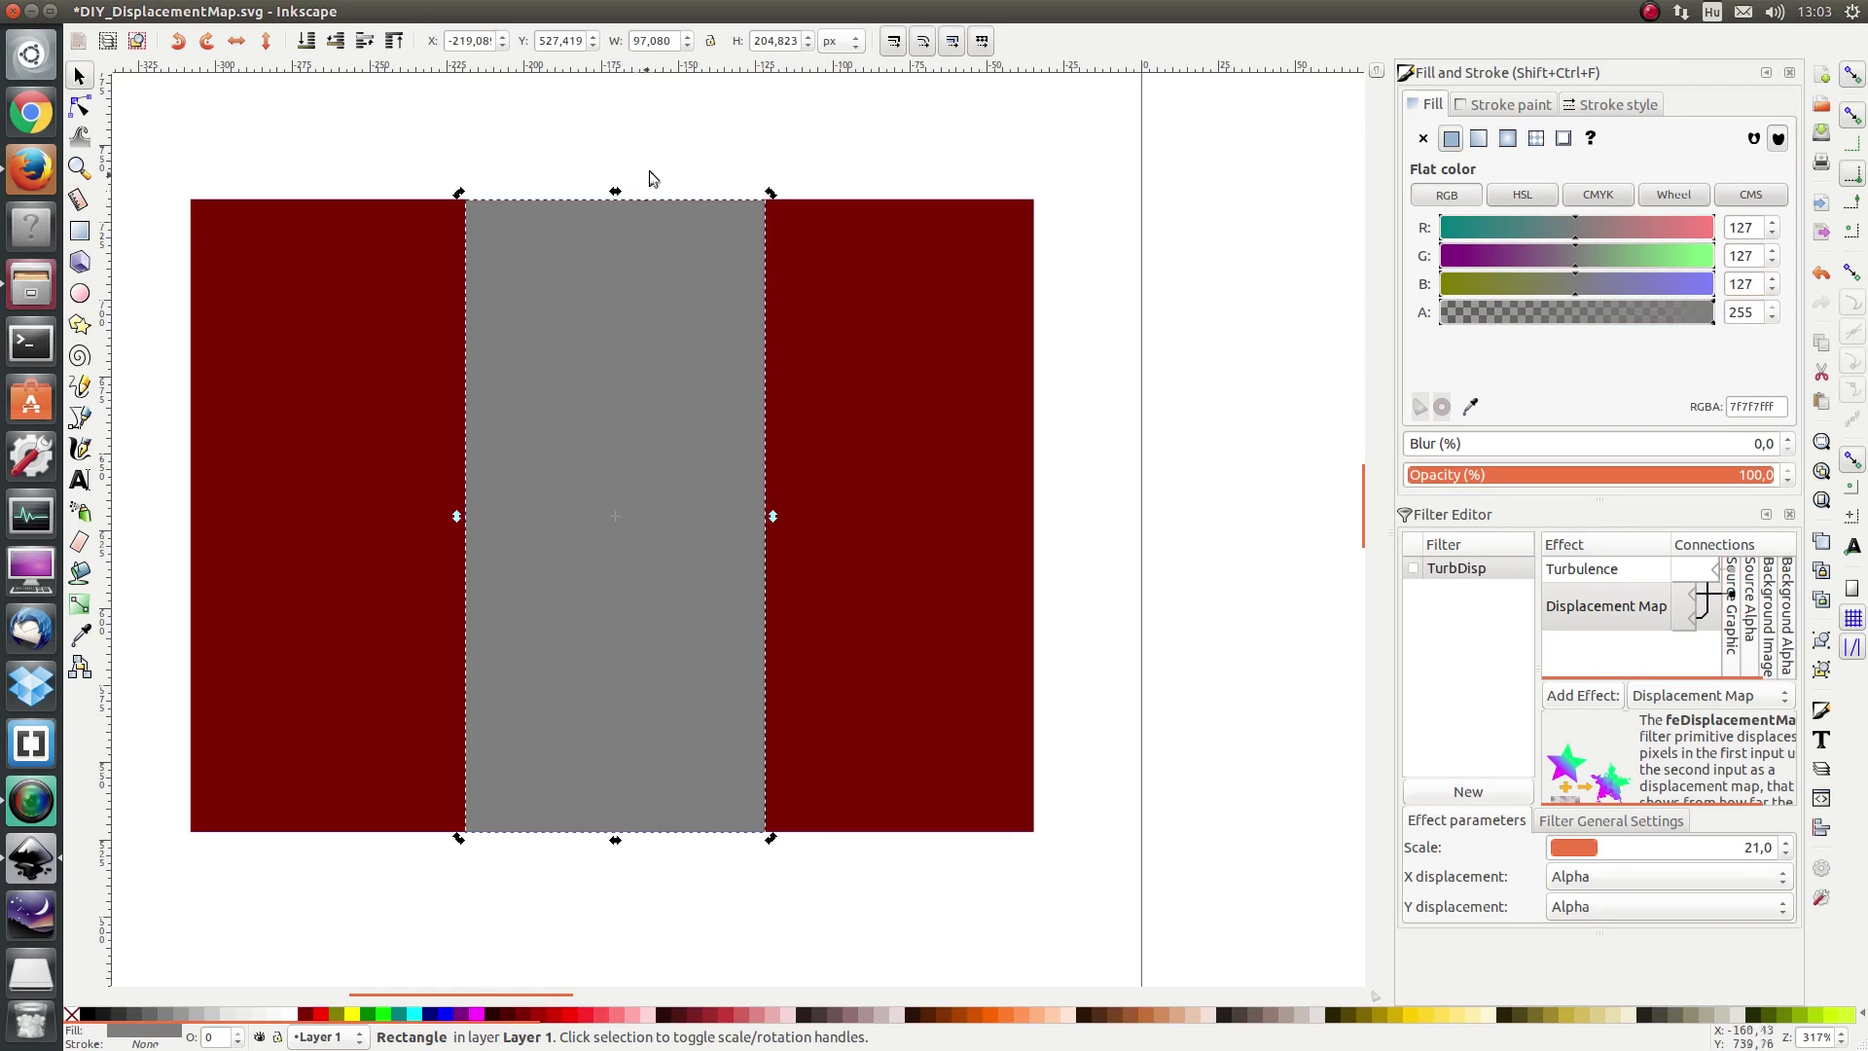
pyautogui.click(648, 178)
pyautogui.click(554, 231)
# Turn the left strip violet by raising its blue channel to 255
pyautogui.click(329, 167)
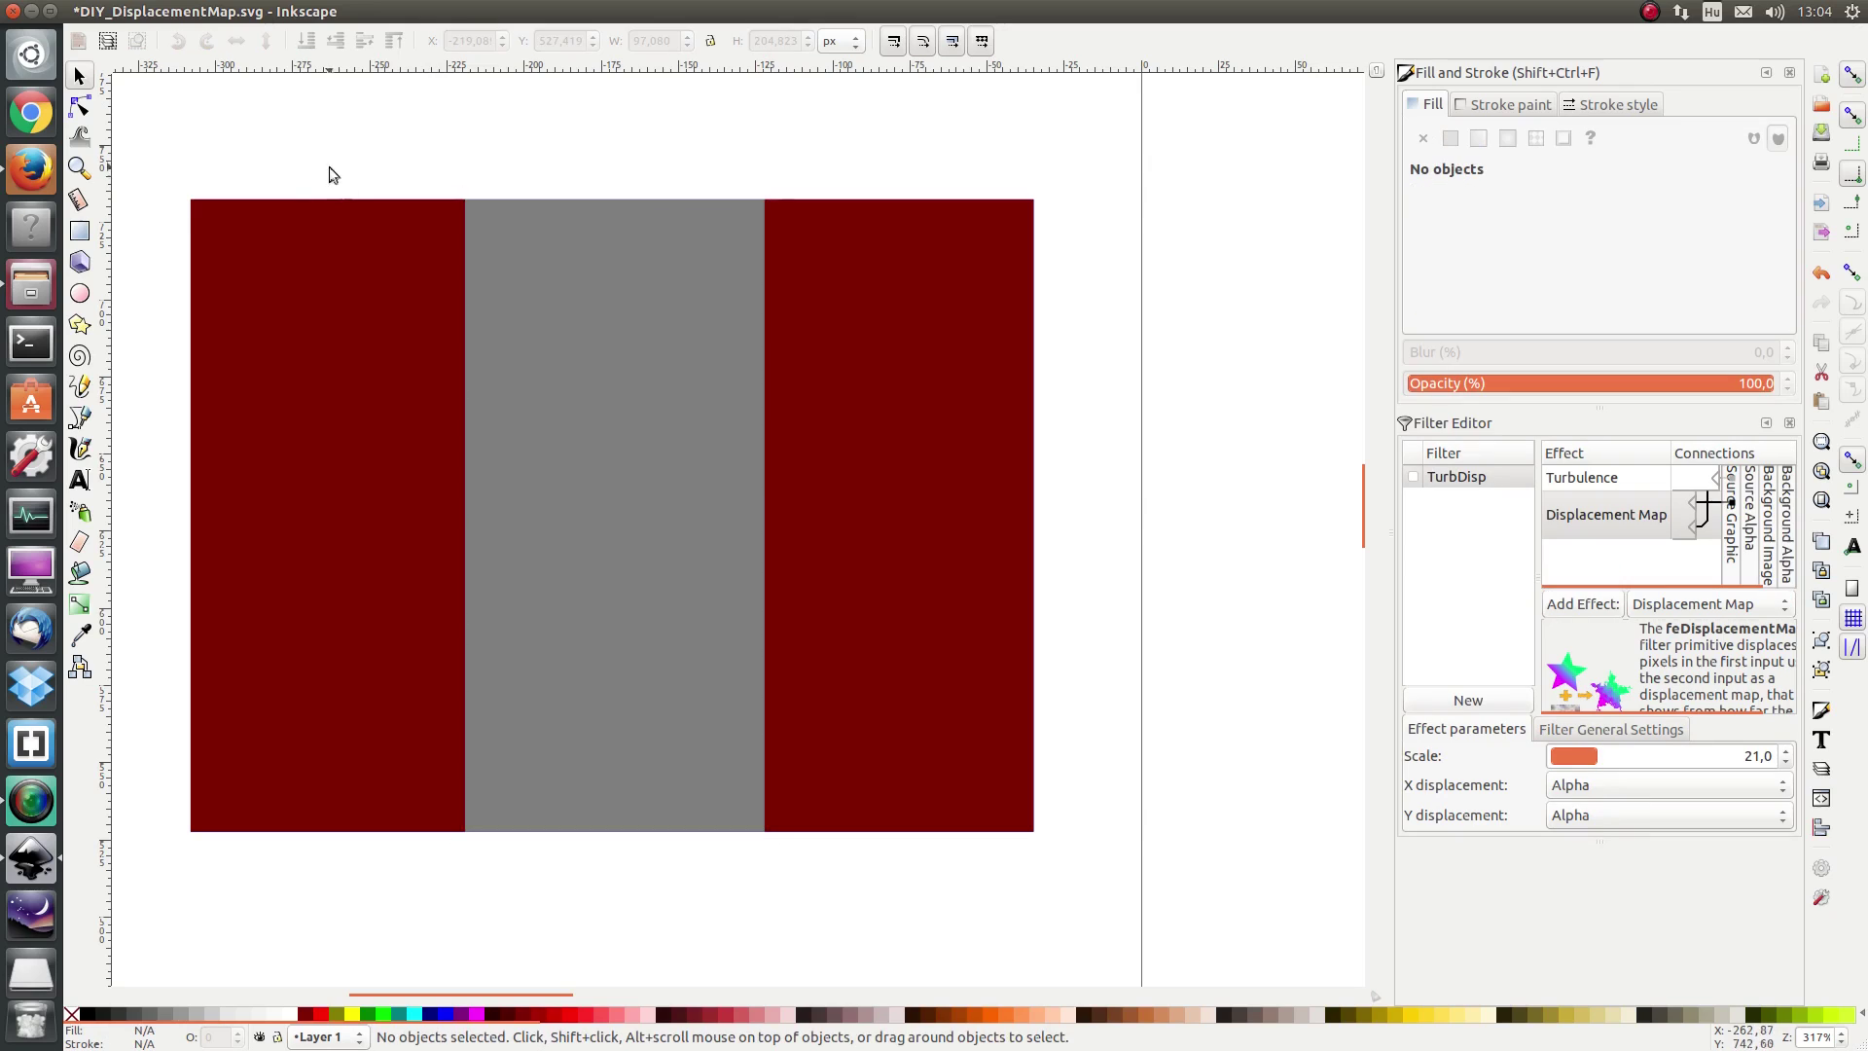
pyautogui.click(415, 337)
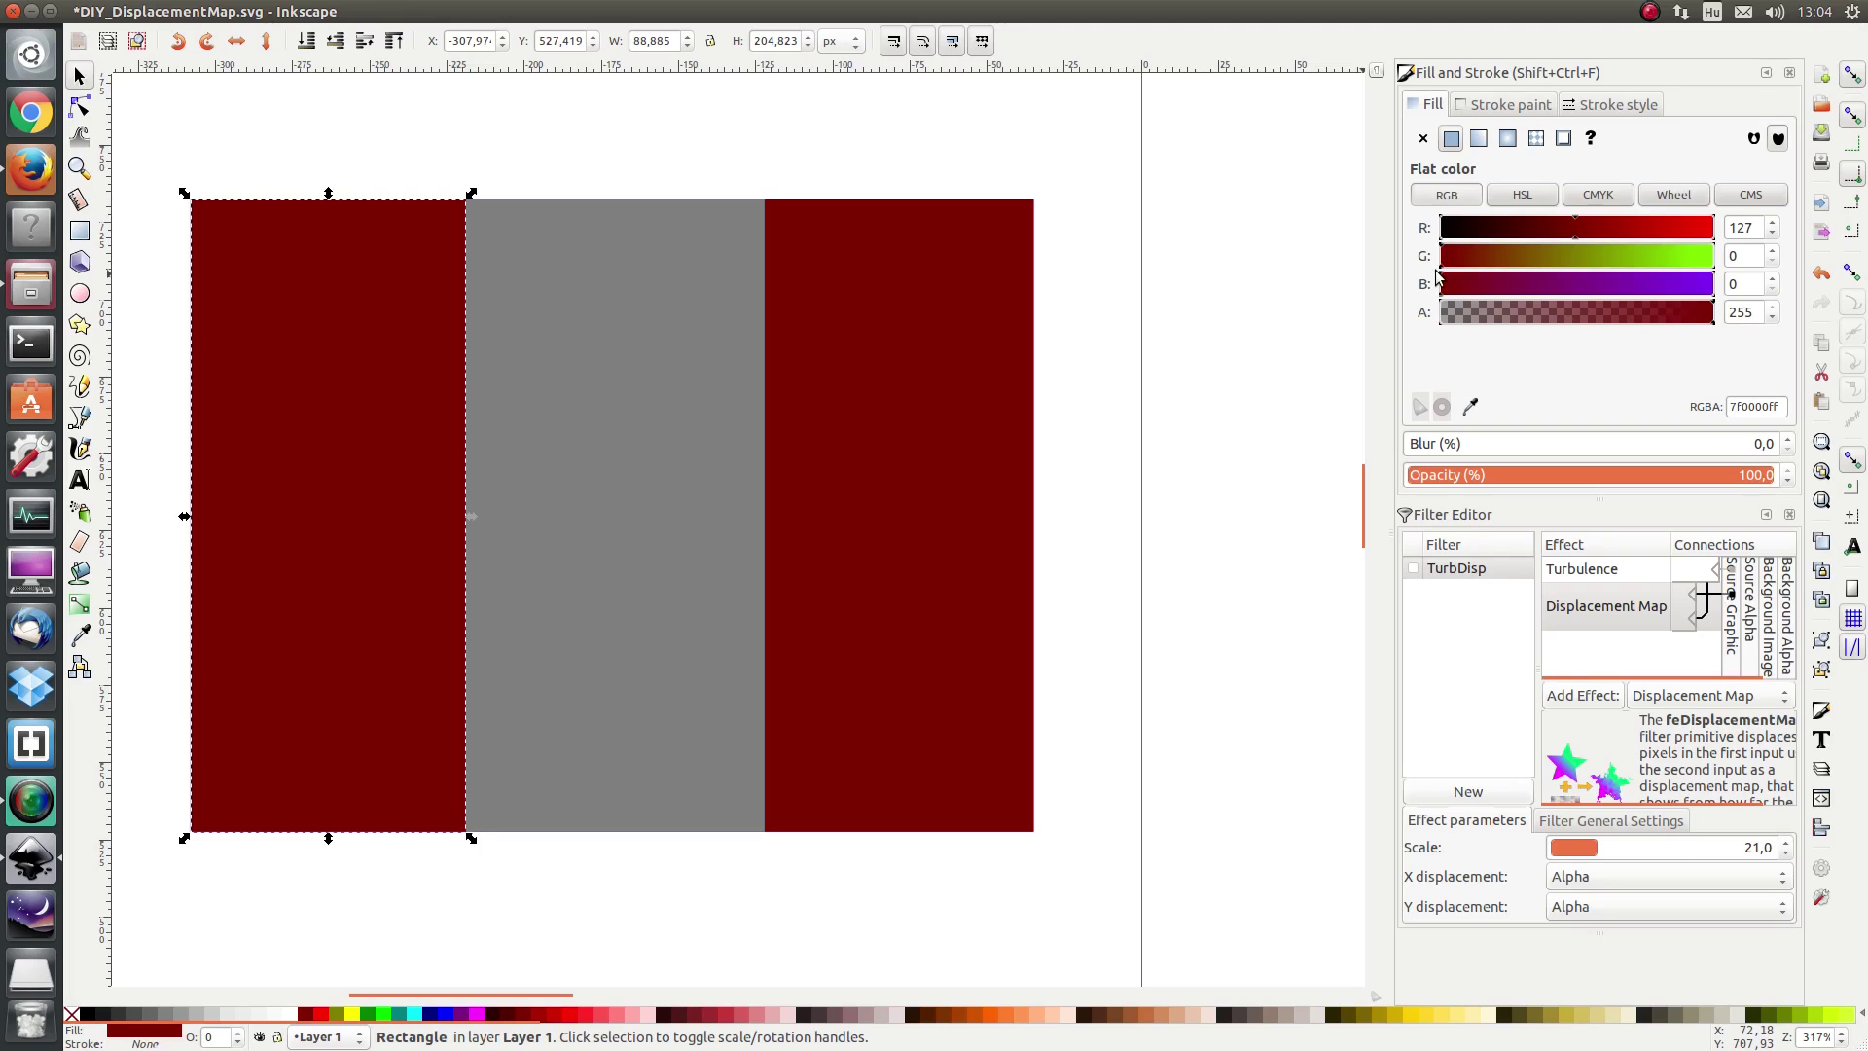
pyautogui.click(1581, 286)
pyautogui.moveTo(1580, 292); pyautogui.dragTo(1802, 294)
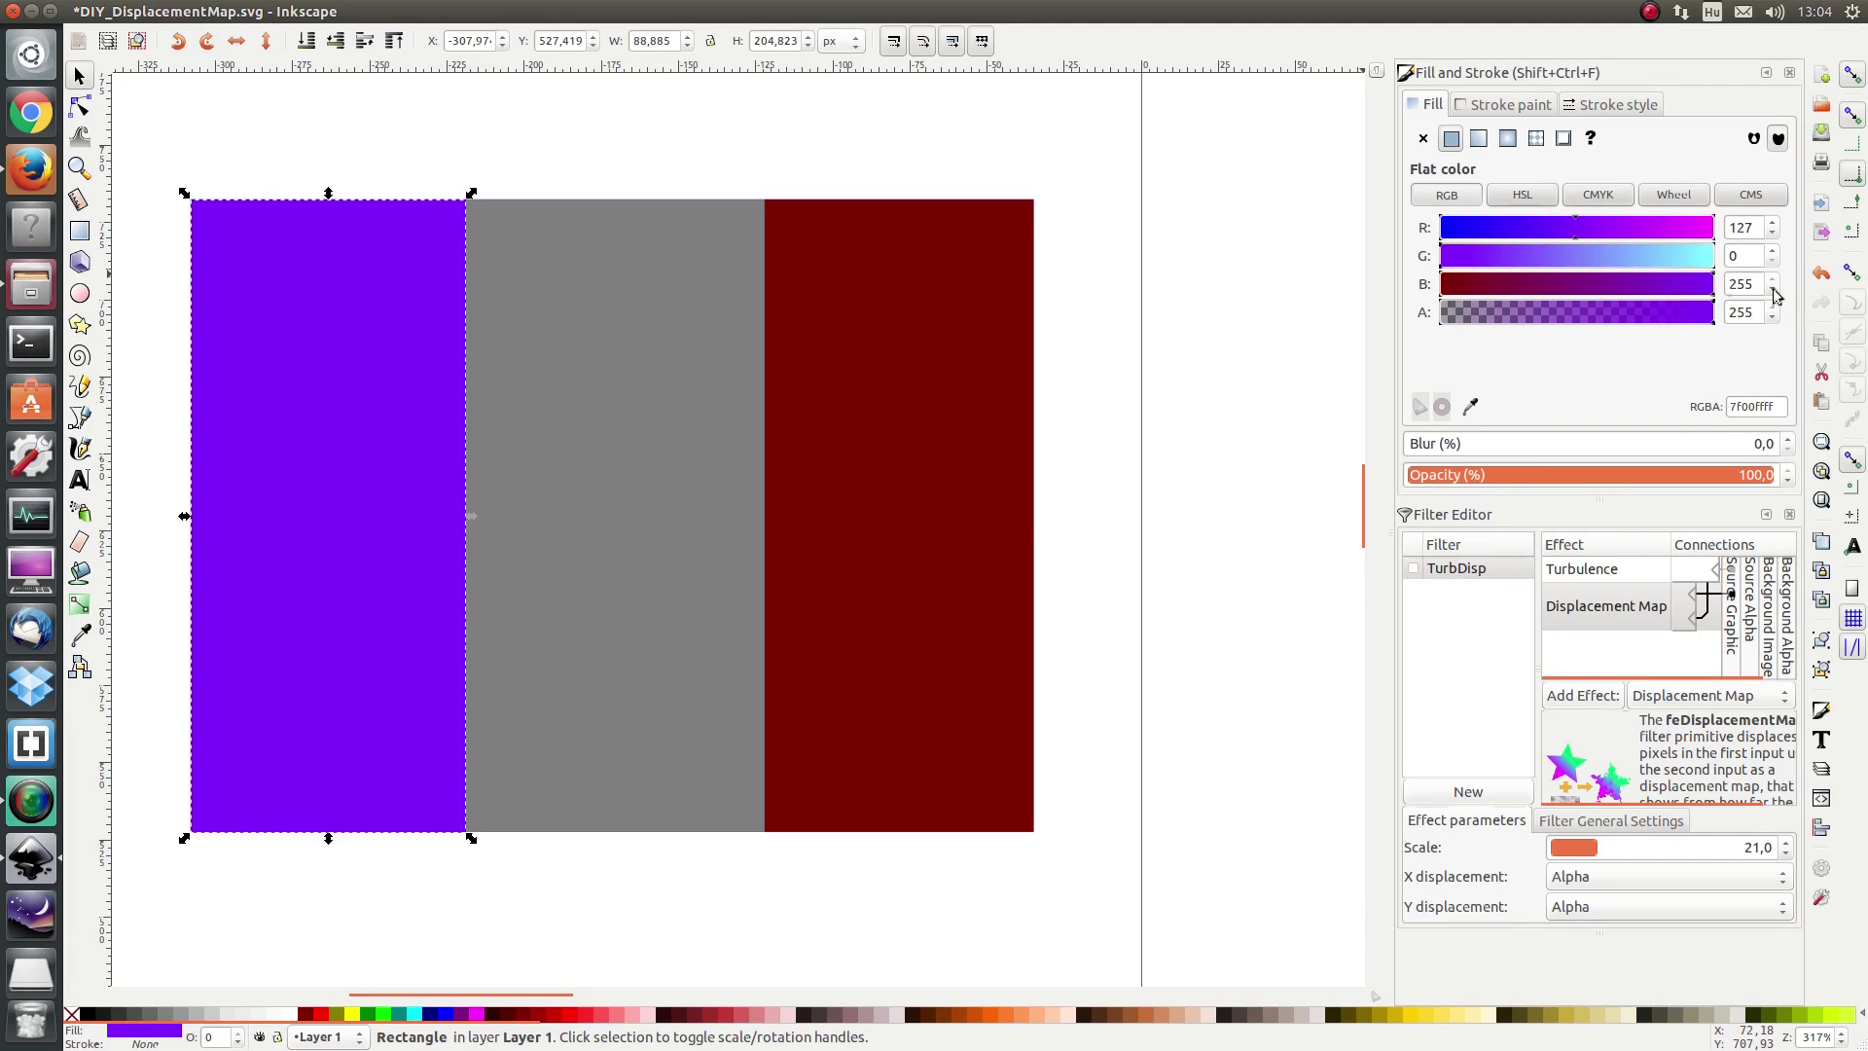
# Turn the right strip lime green with green at 255, then select all three strips
pyautogui.click(945, 399)
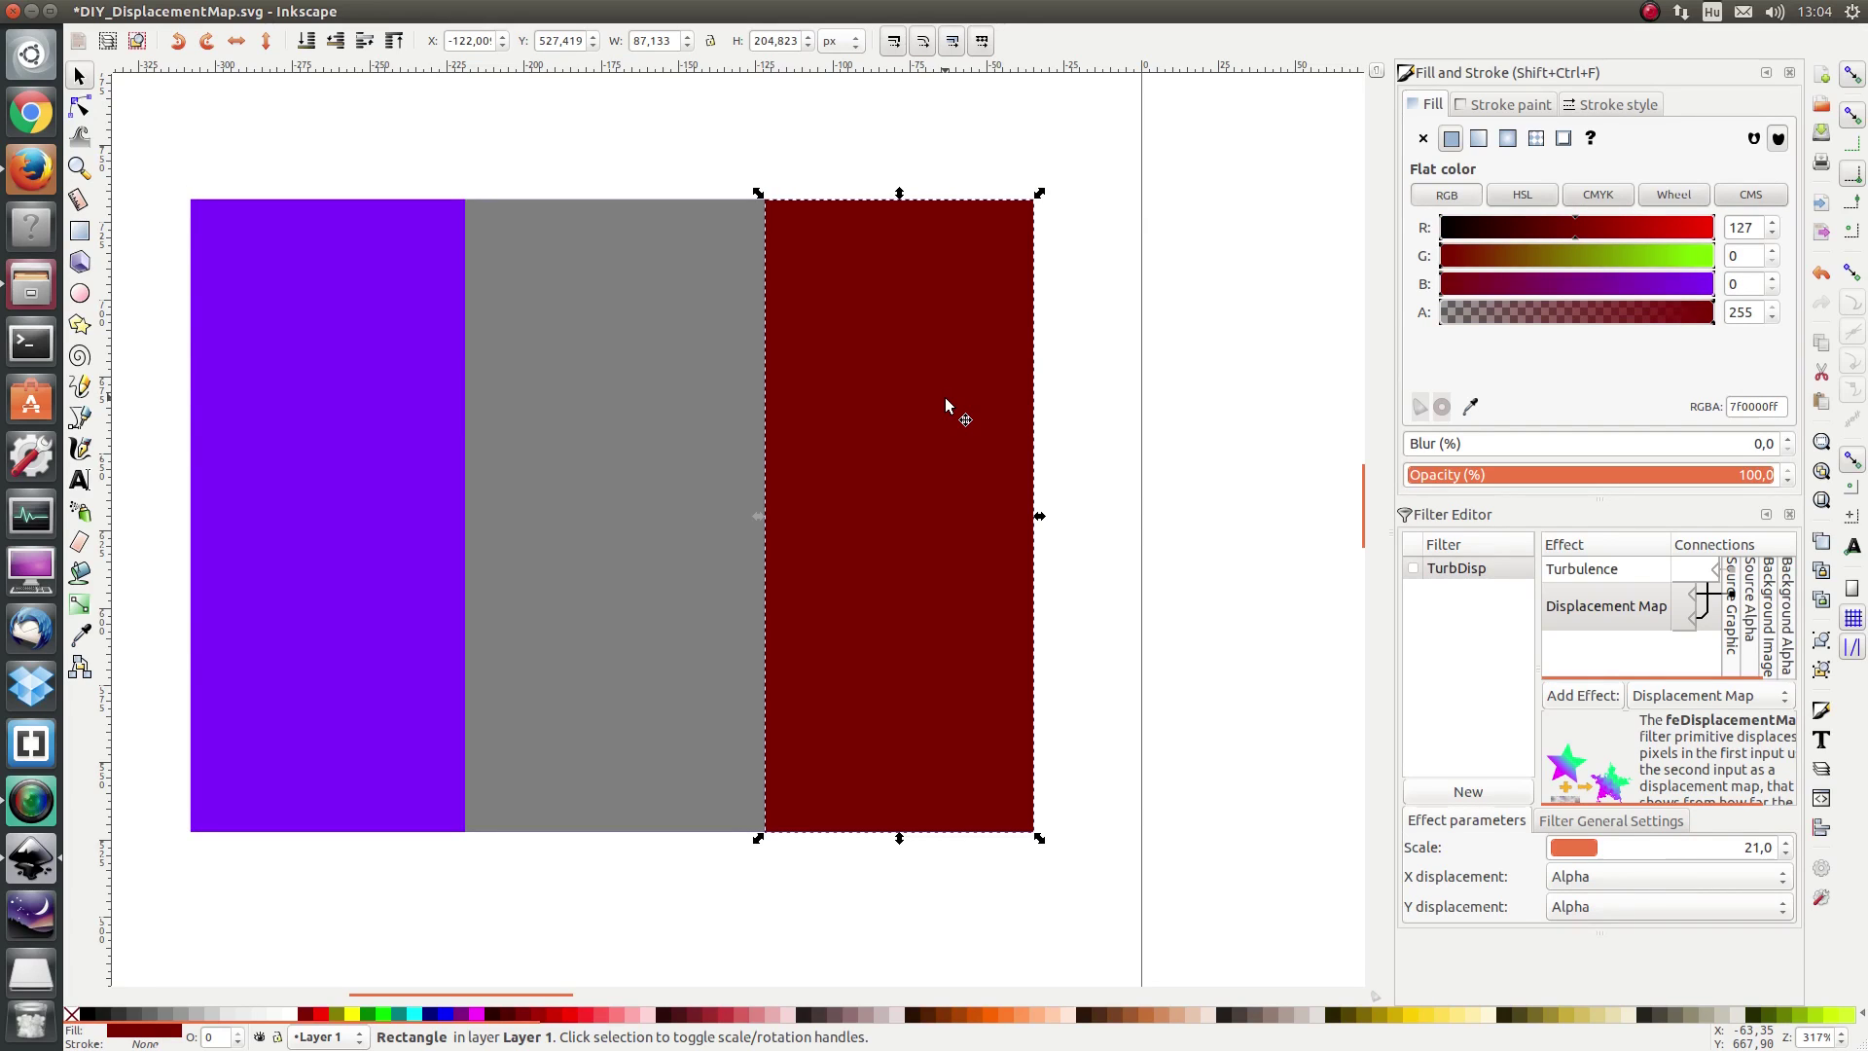
pyautogui.moveTo(1575, 256); pyautogui.dragTo(1732, 260)
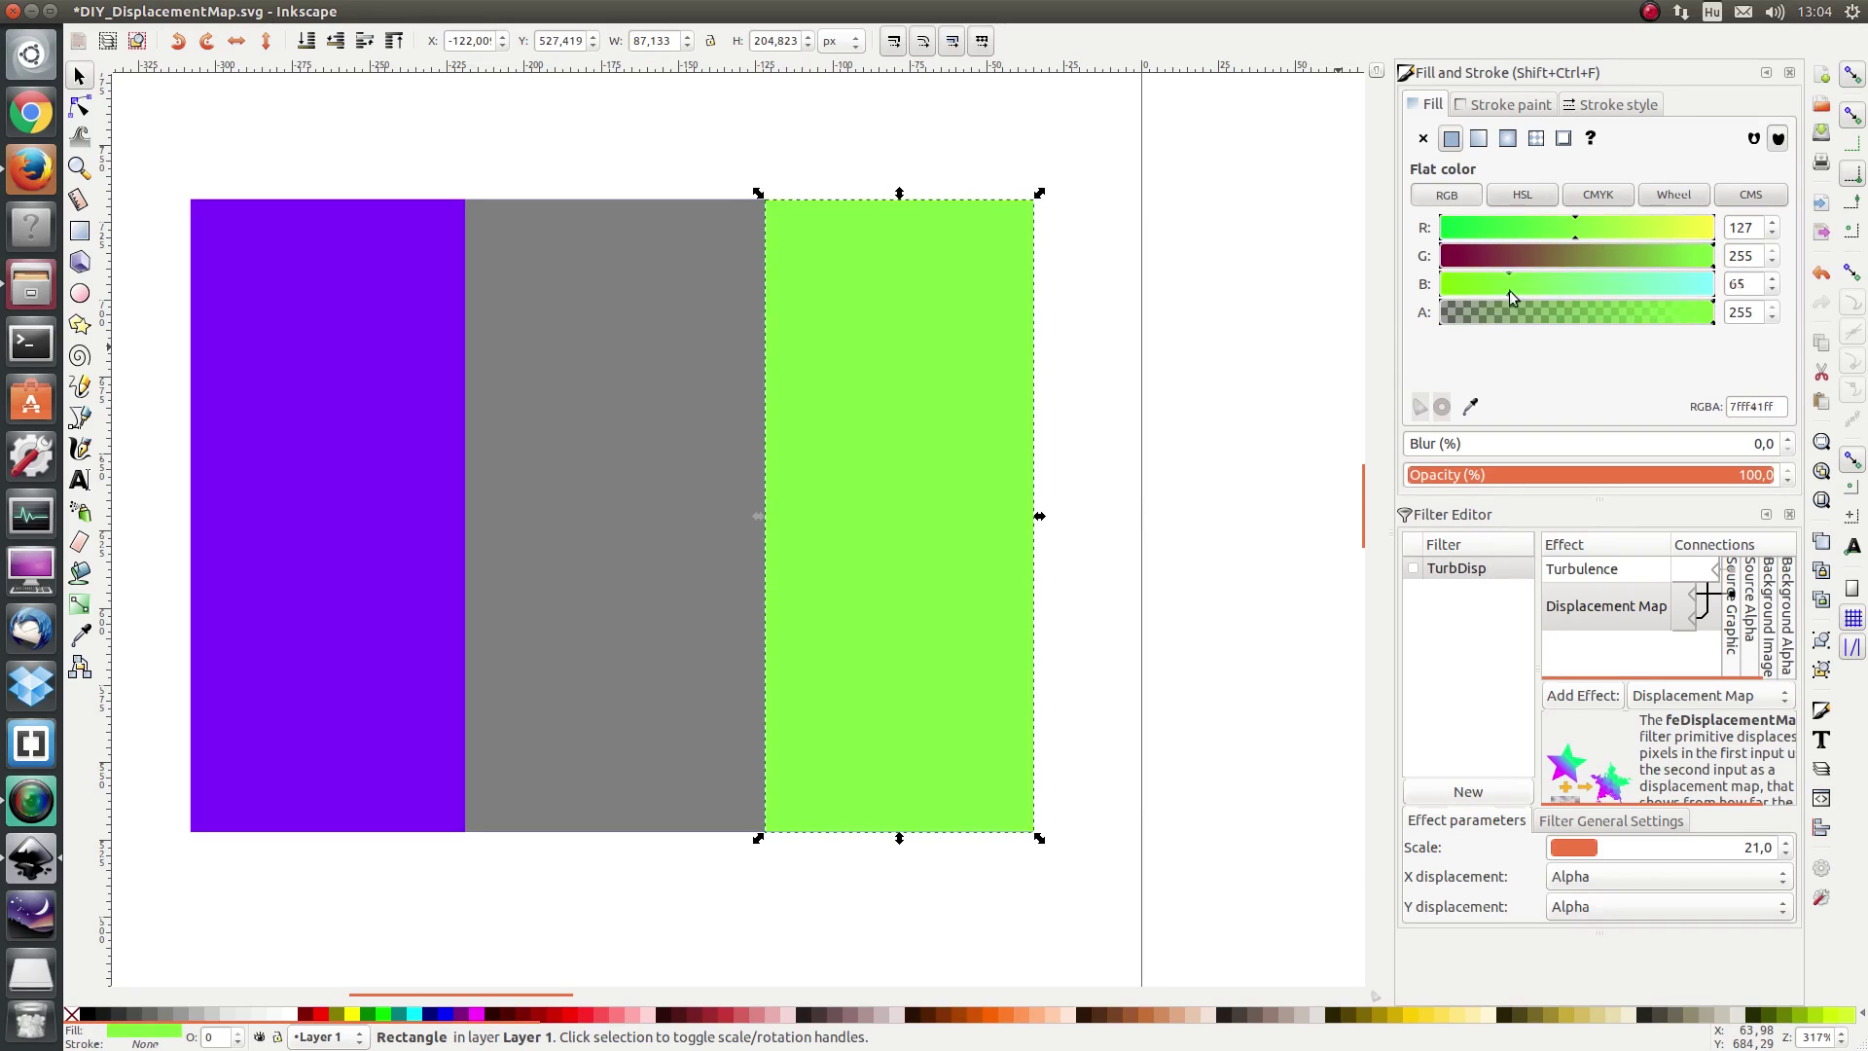
pyautogui.click(817, 132)
pyautogui.click(331, 369)
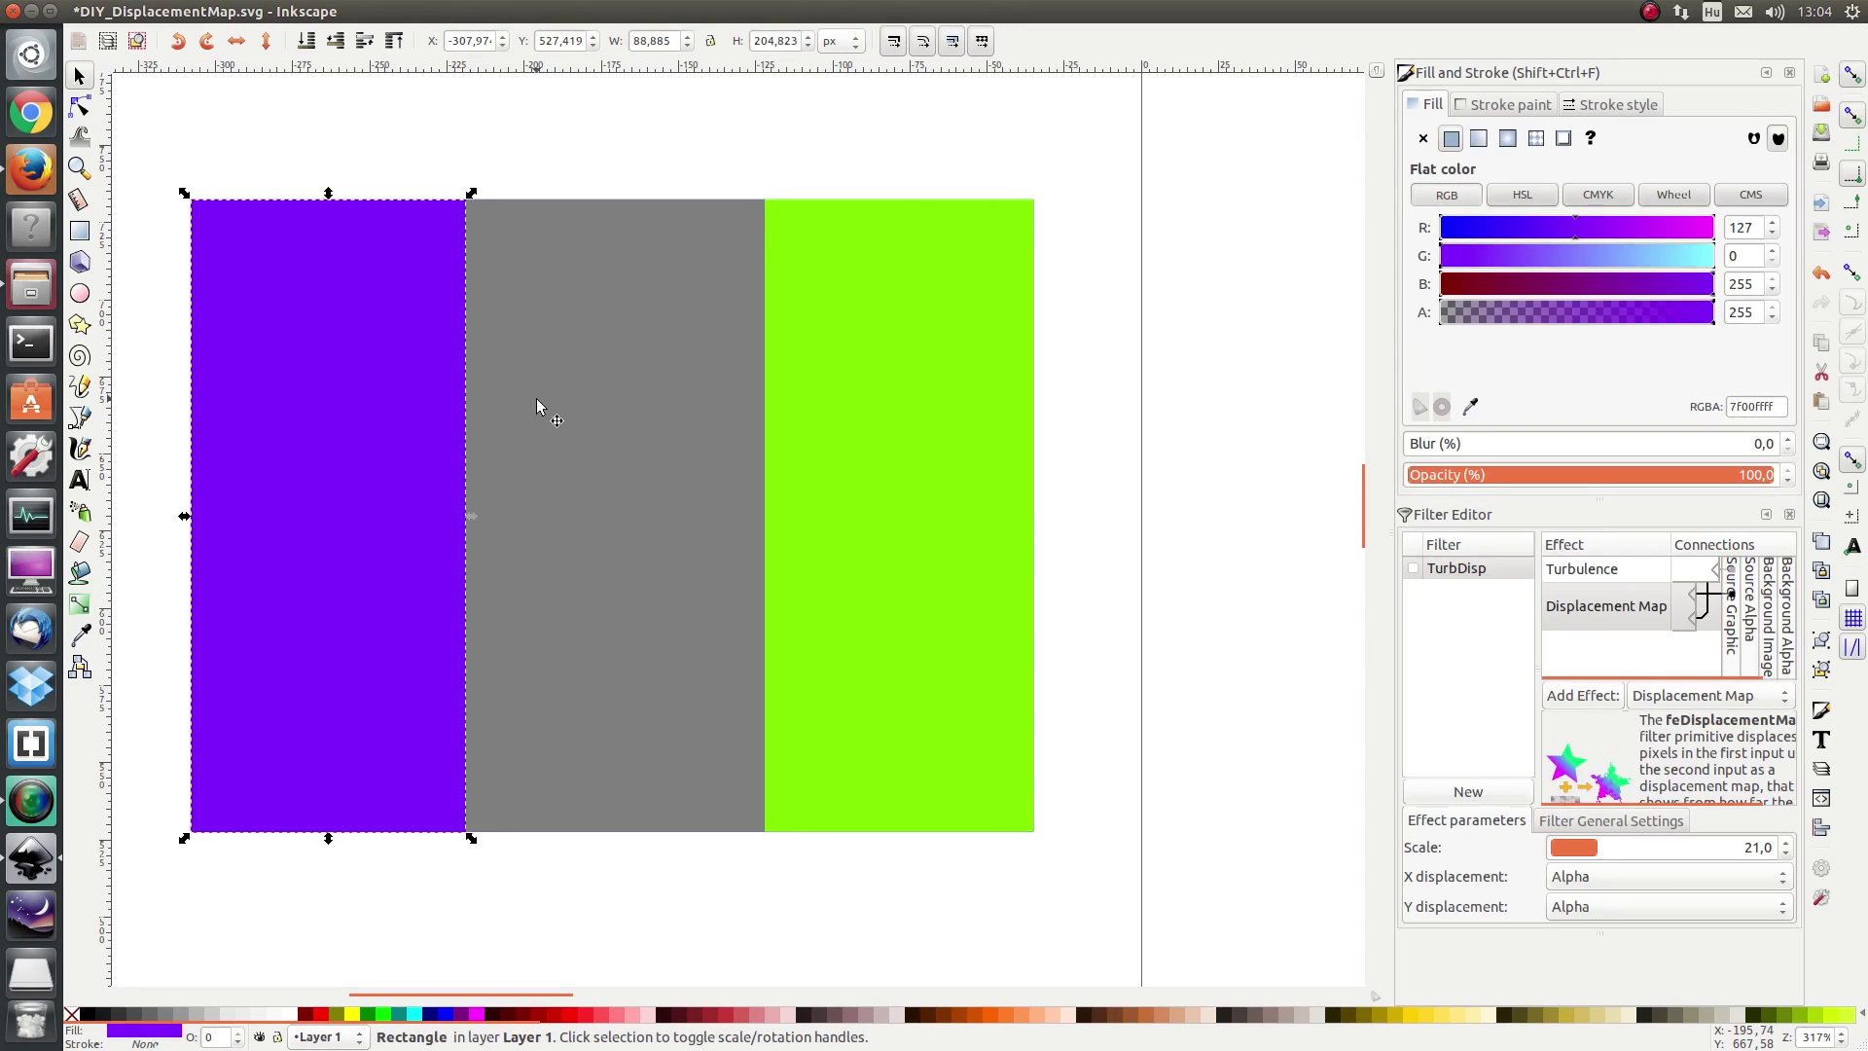
pyautogui.keyDown('shift'); pyautogui.click(603, 416); pyautogui.keyUp('shift')
pyautogui.keyDown('shift'); pyautogui.click(879, 430); pyautogui.keyUp('shift')
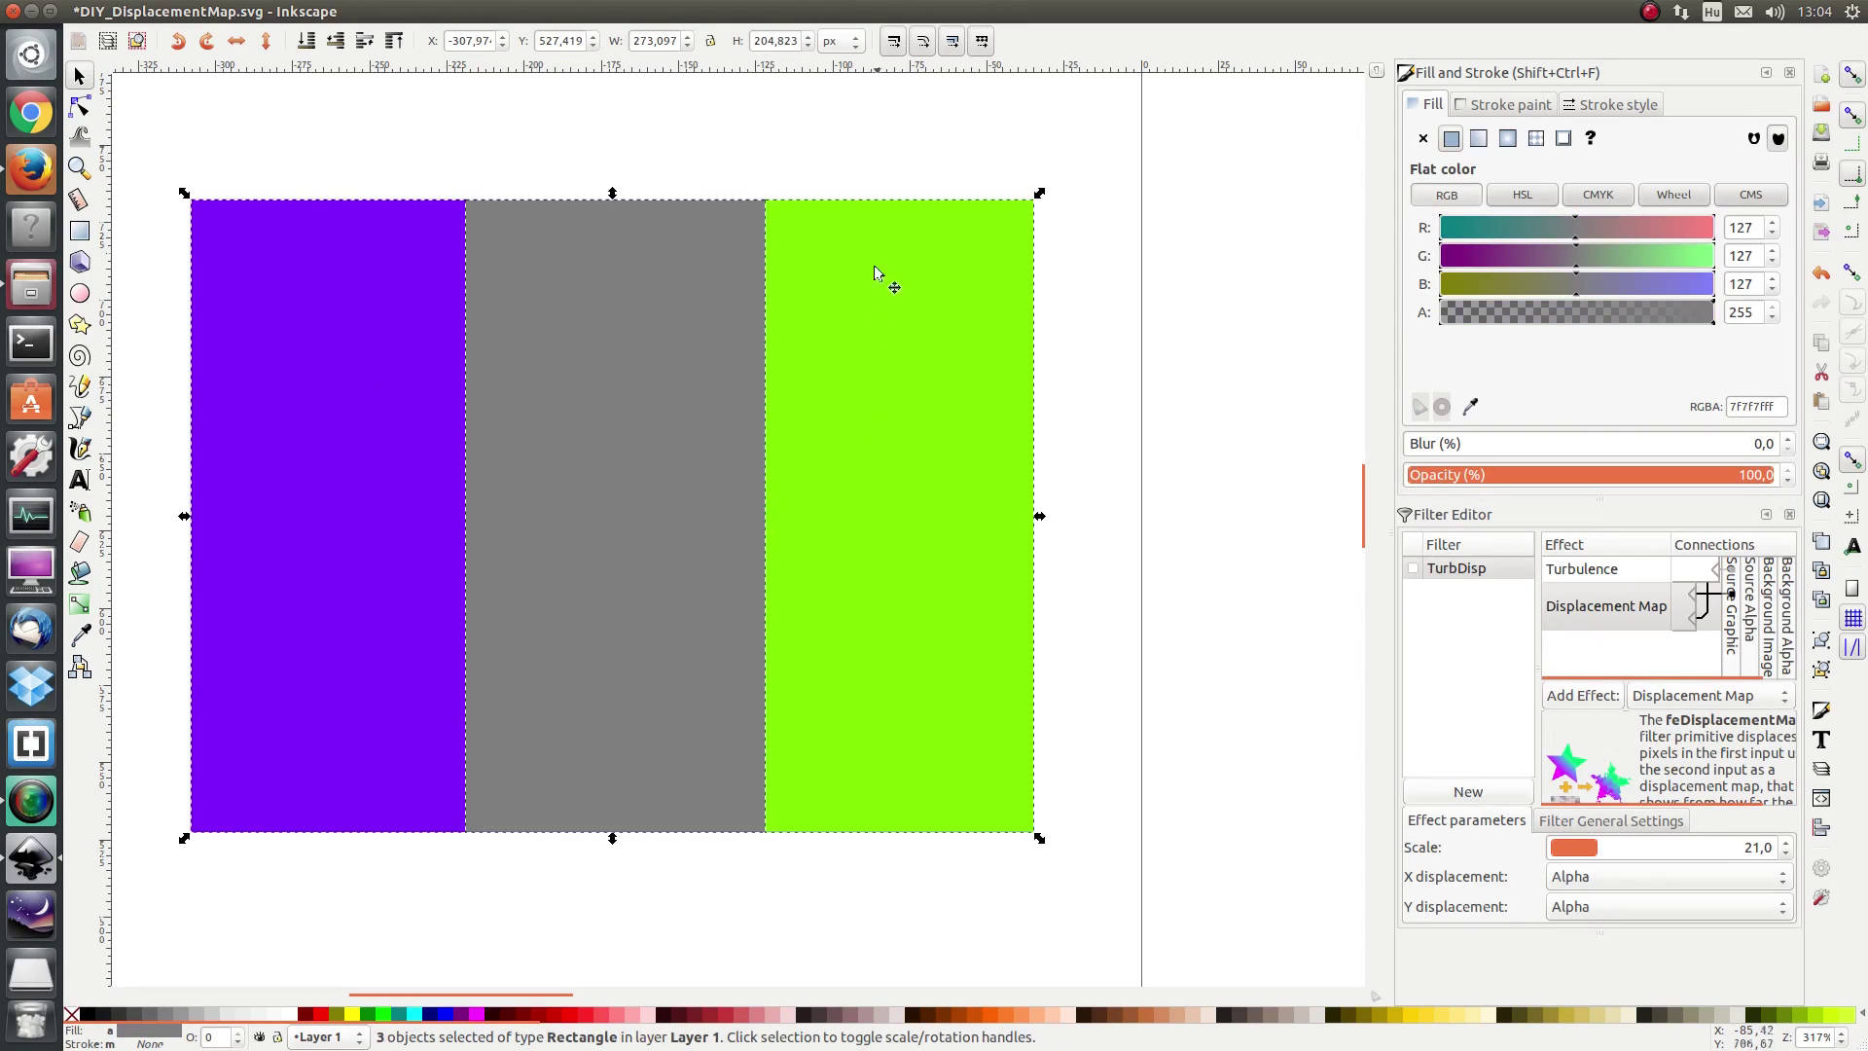
# Scroll the canvas down and right to view the three strips beside the photos
pyautogui.keyDown('ctrl'); pyautogui.scroll(-2, 809, 177); pyautogui.keyUp('ctrl')
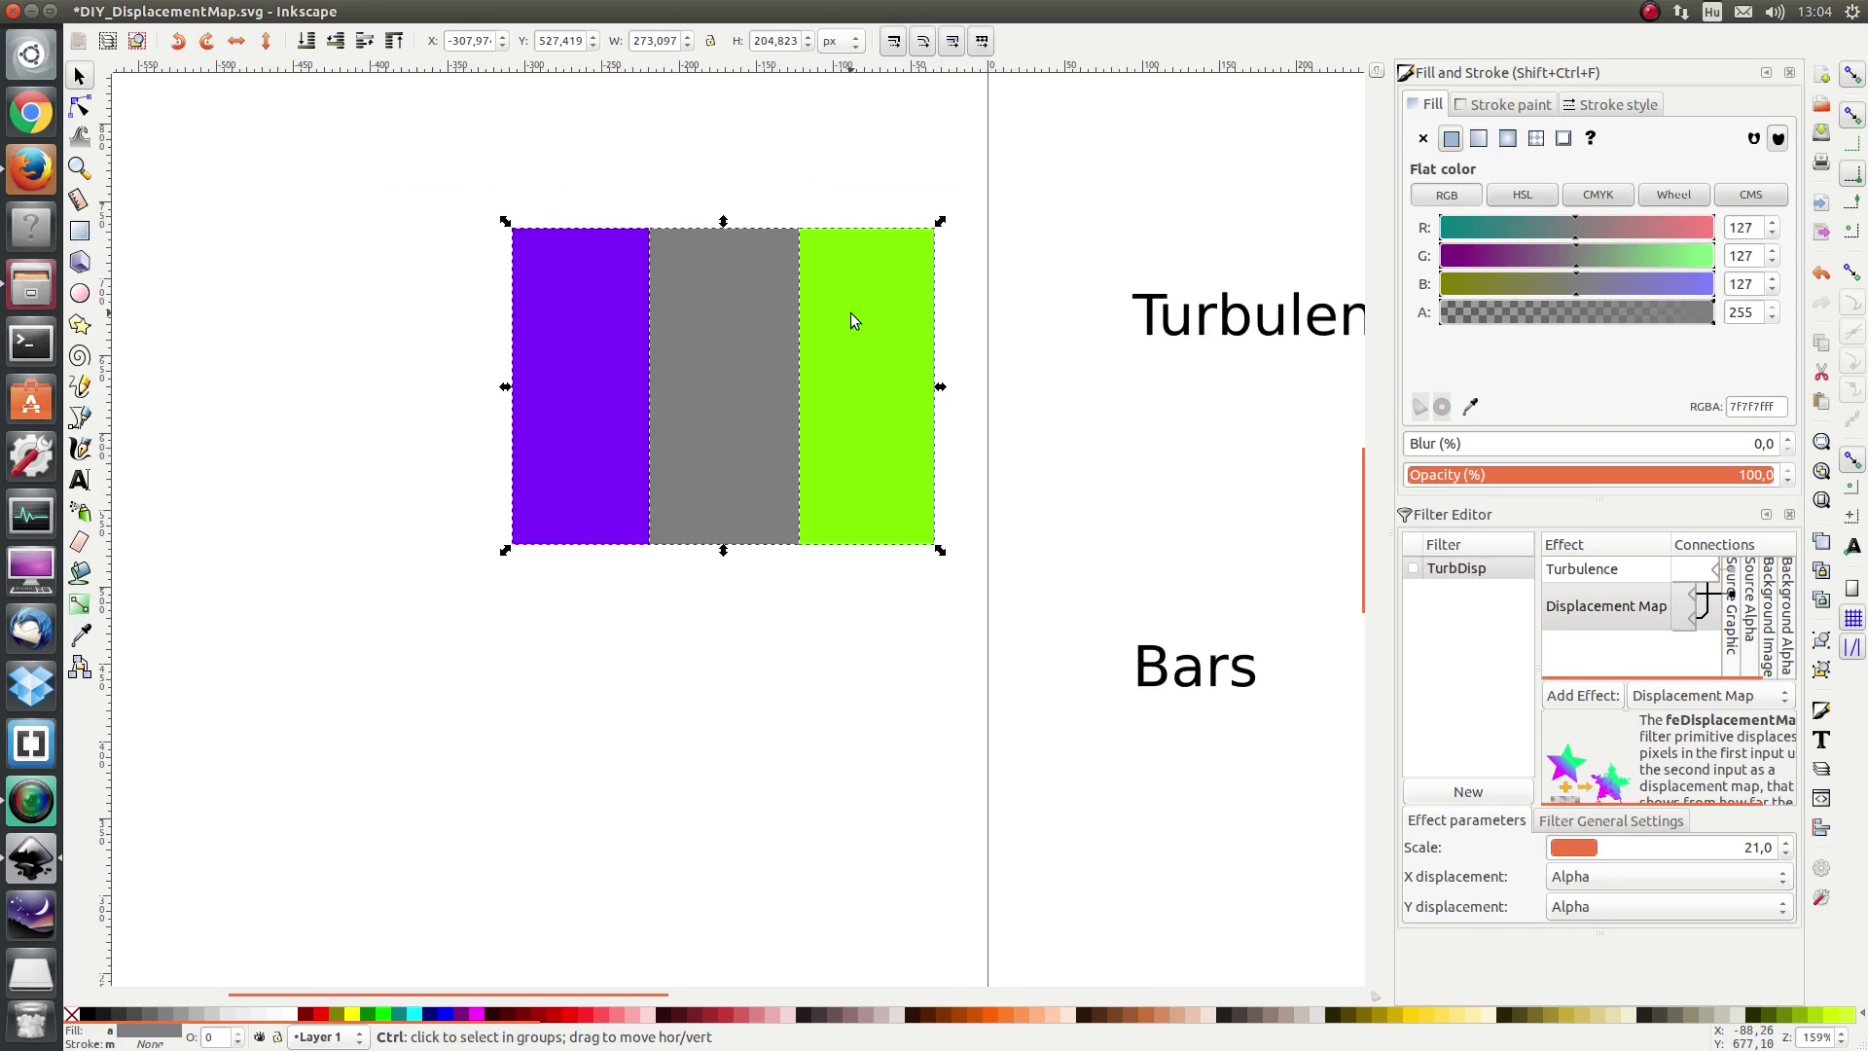
pyautogui.keyDown('ctrl'); pyautogui.scroll(-1, 850, 312); pyautogui.keyUp('ctrl')
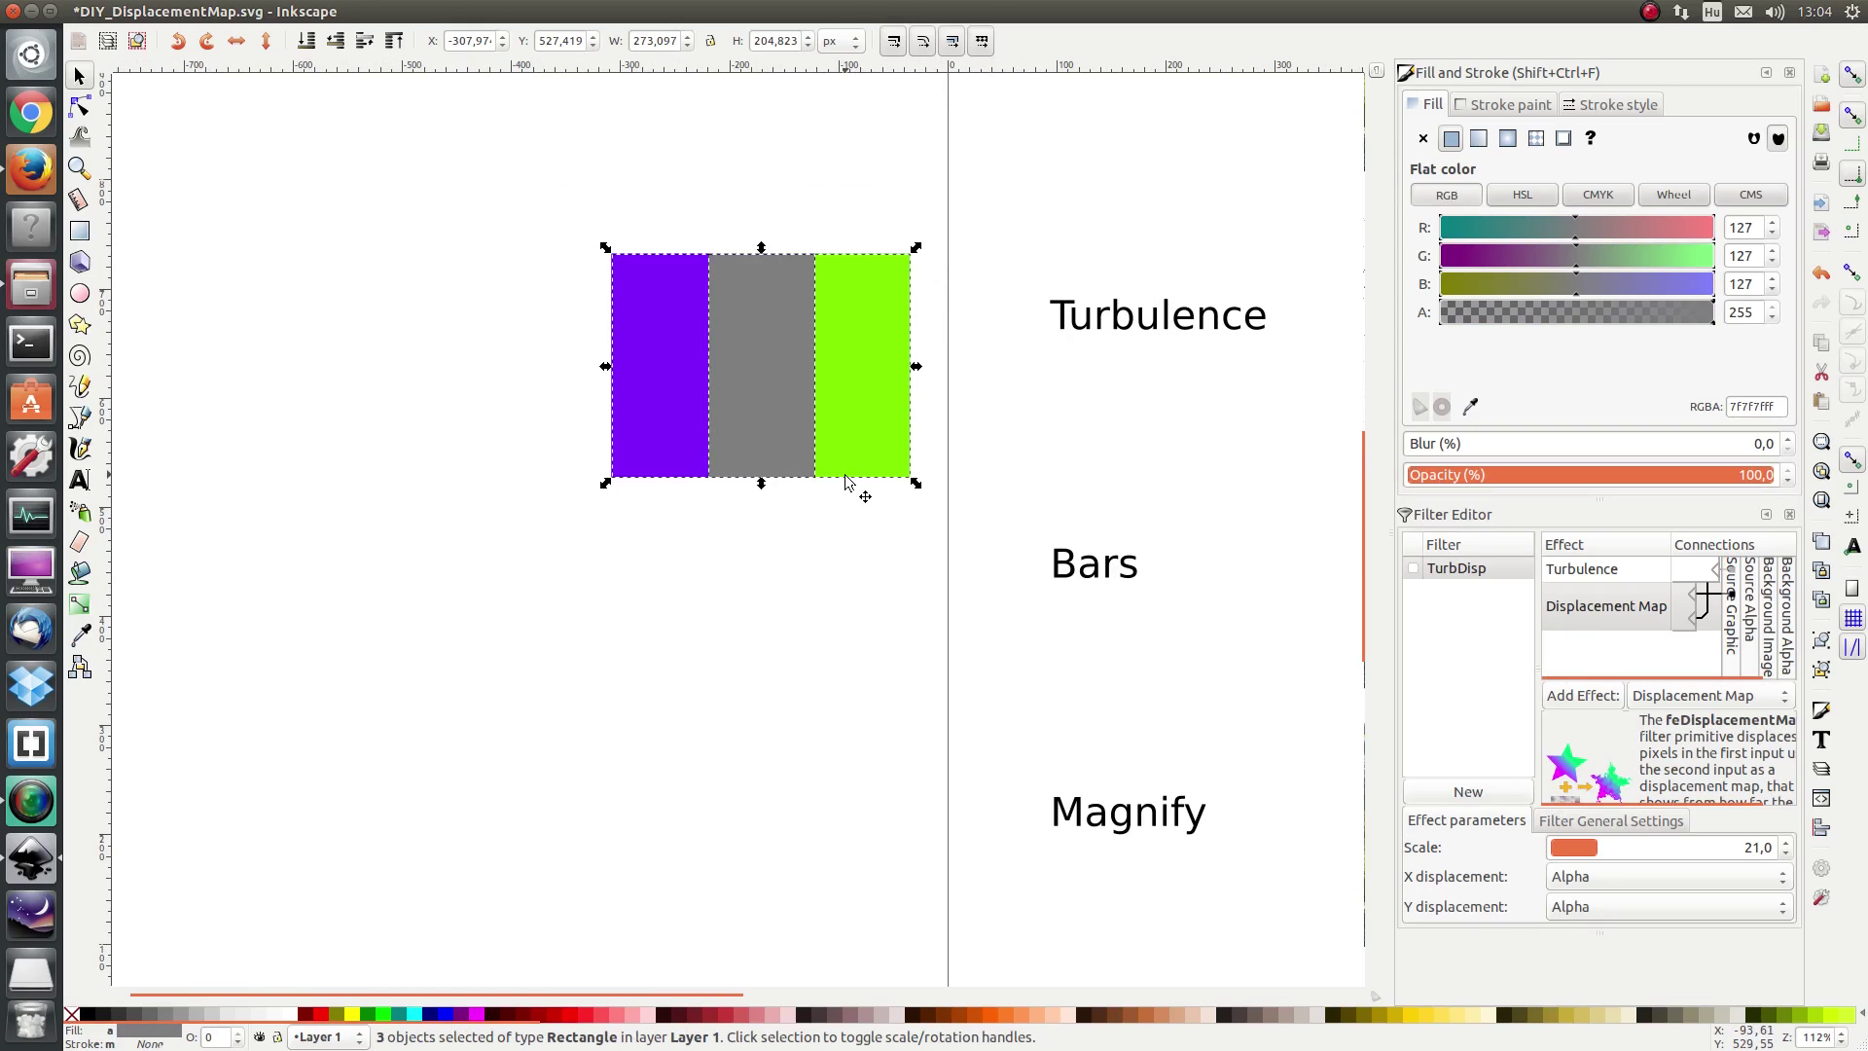
pyautogui.hscroll(8, 887, 440)
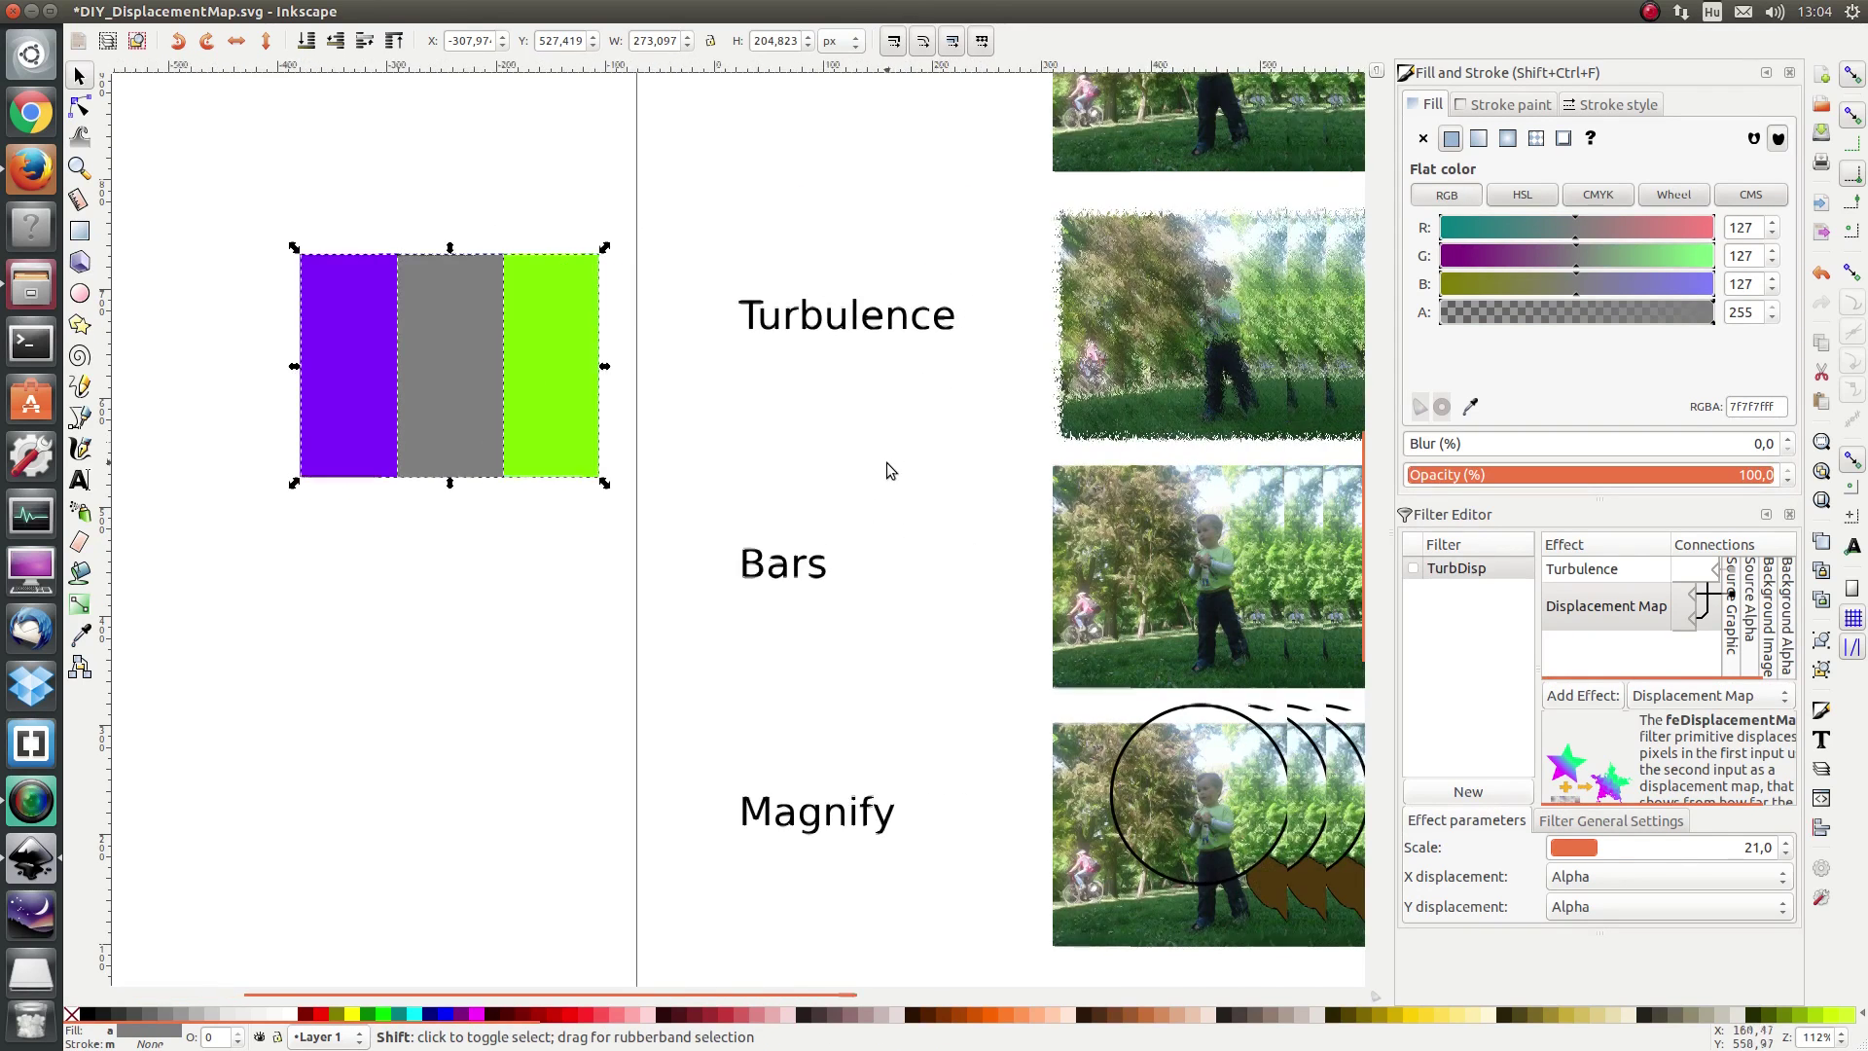
pyautogui.hscroll(1, 884, 474)
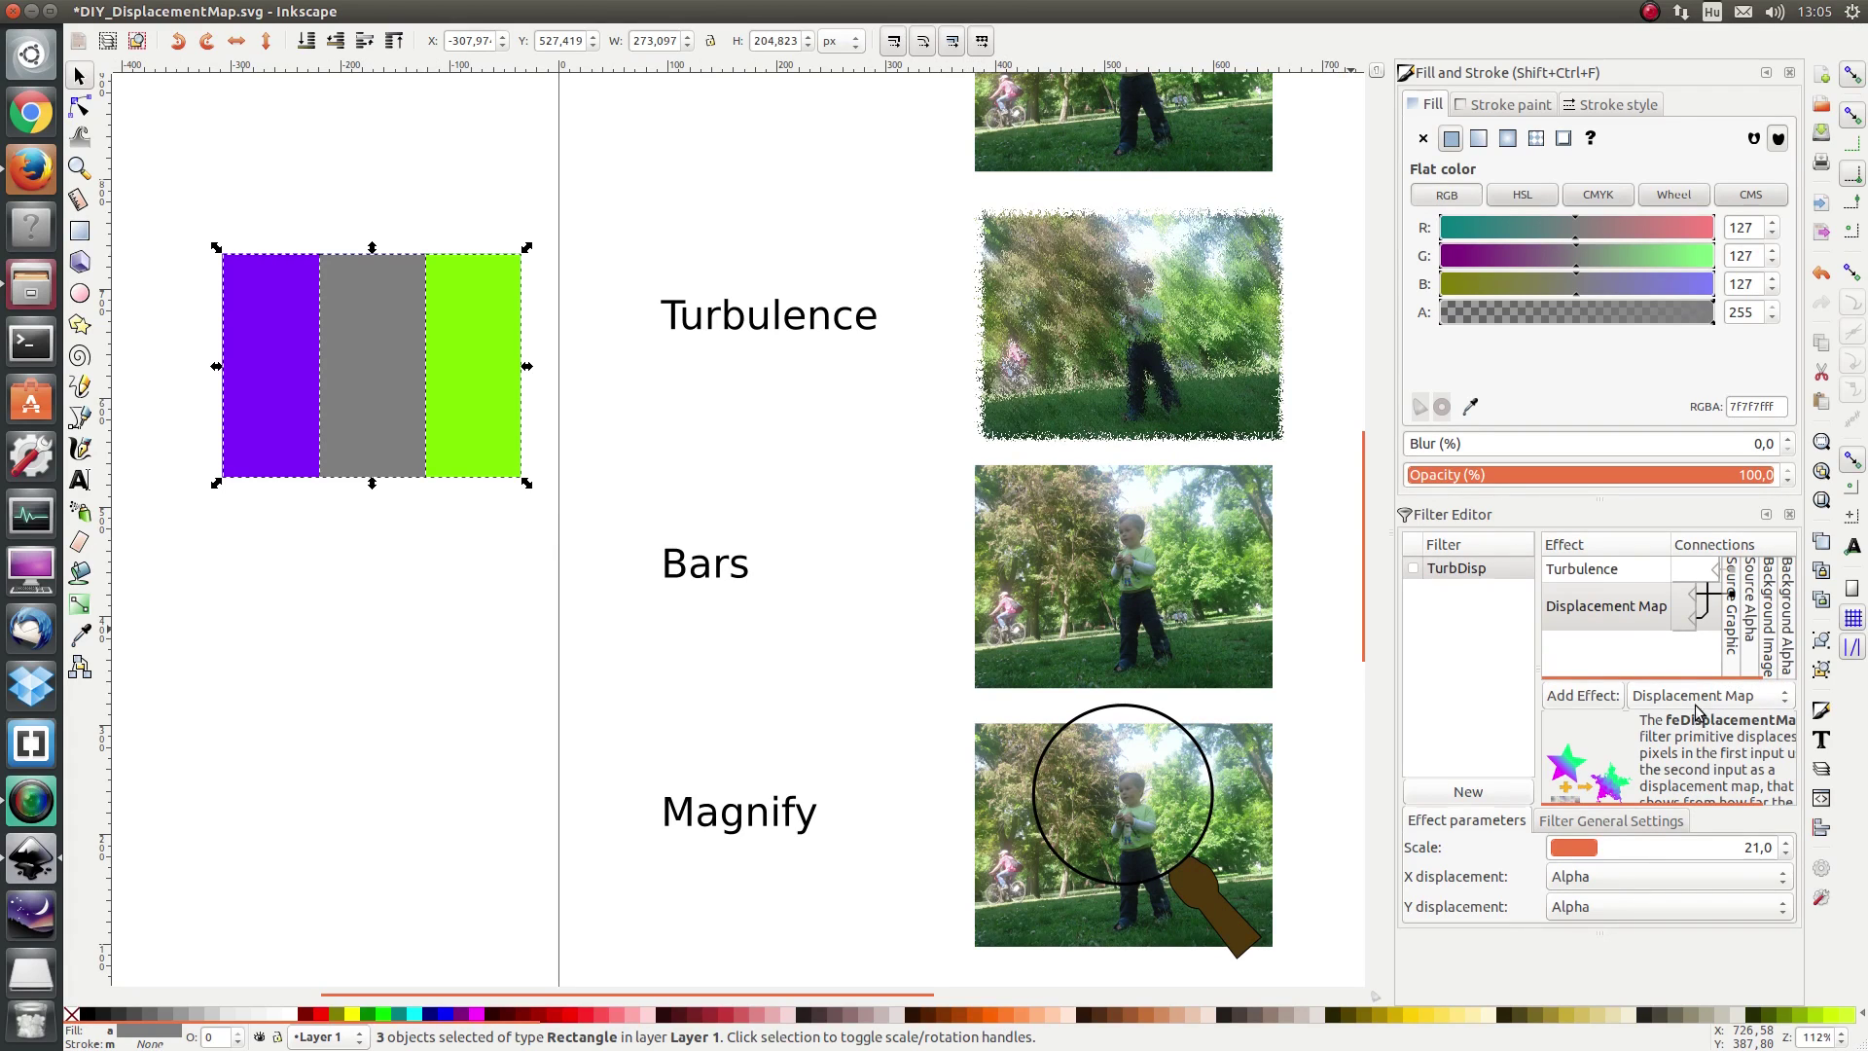
pyautogui.moveTo(66, 12)
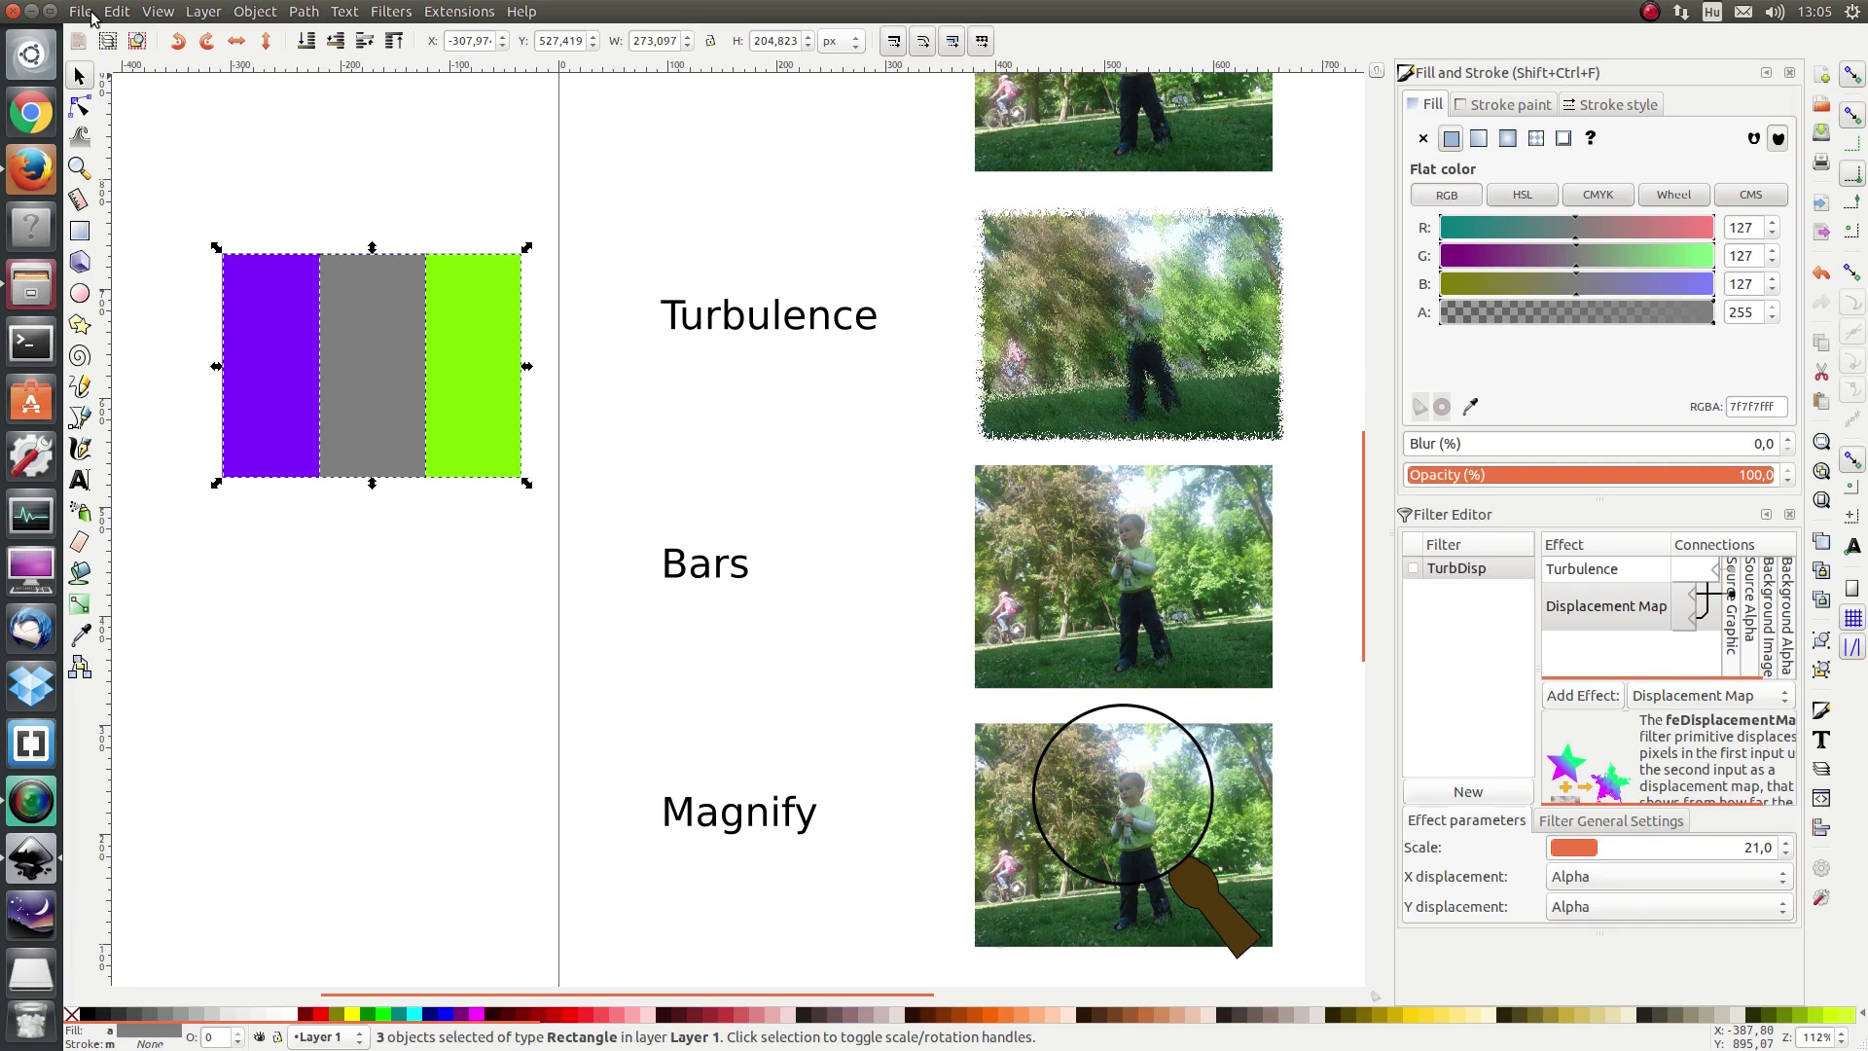
# Export the selected strips as rect4181-3-6.png, then select the Bars photo
pyautogui.click(82, 12)
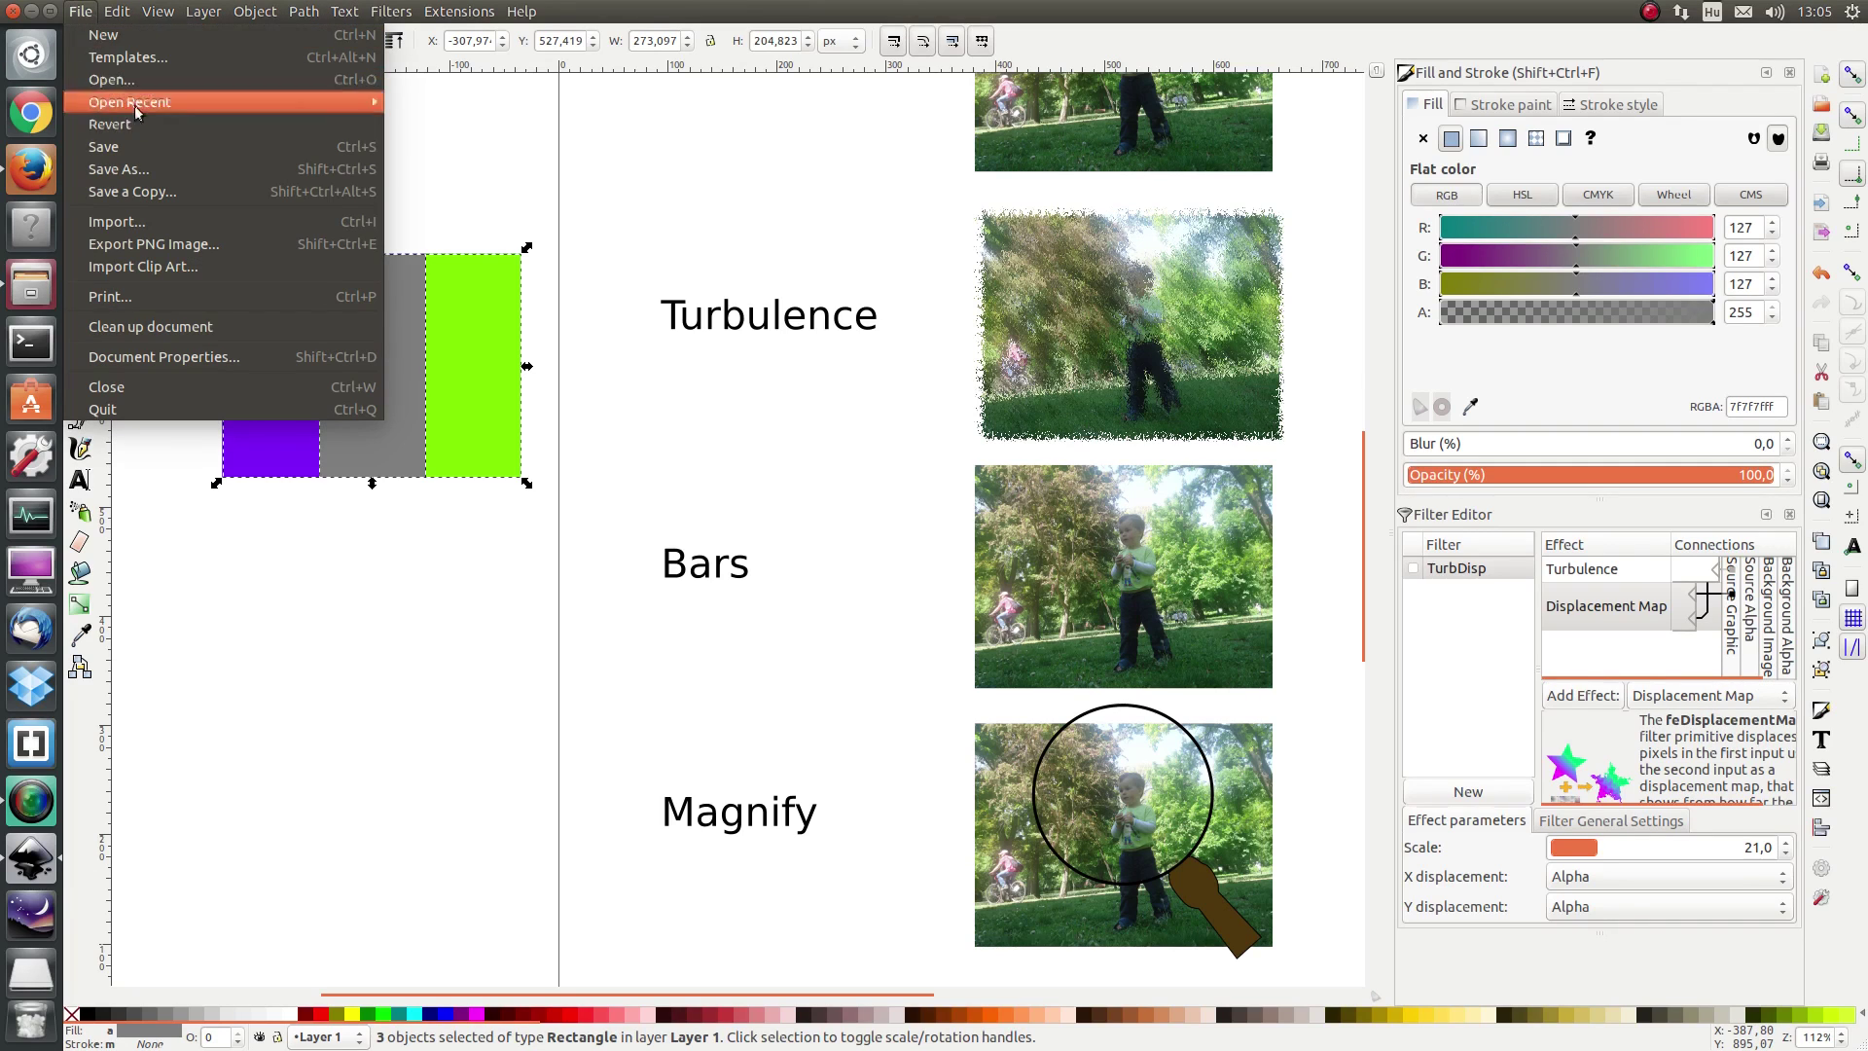
pyautogui.click(175, 245)
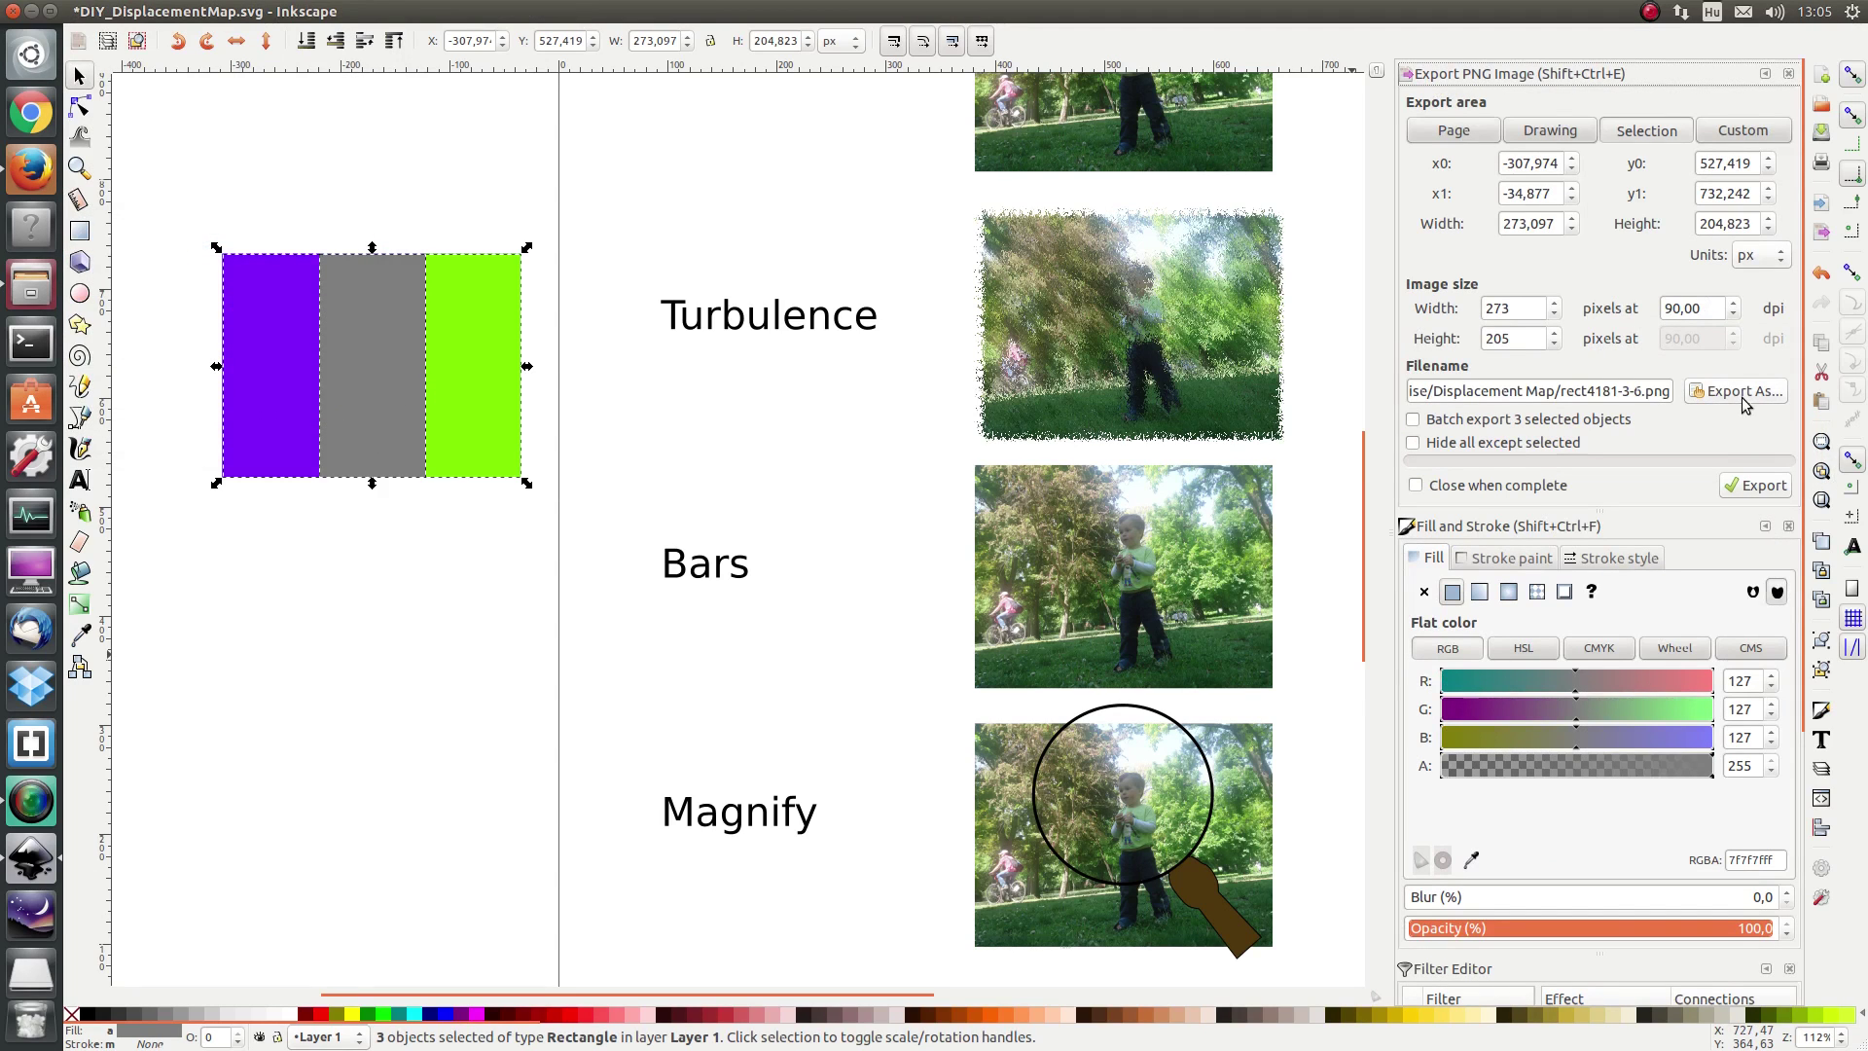
pyautogui.click(1757, 487)
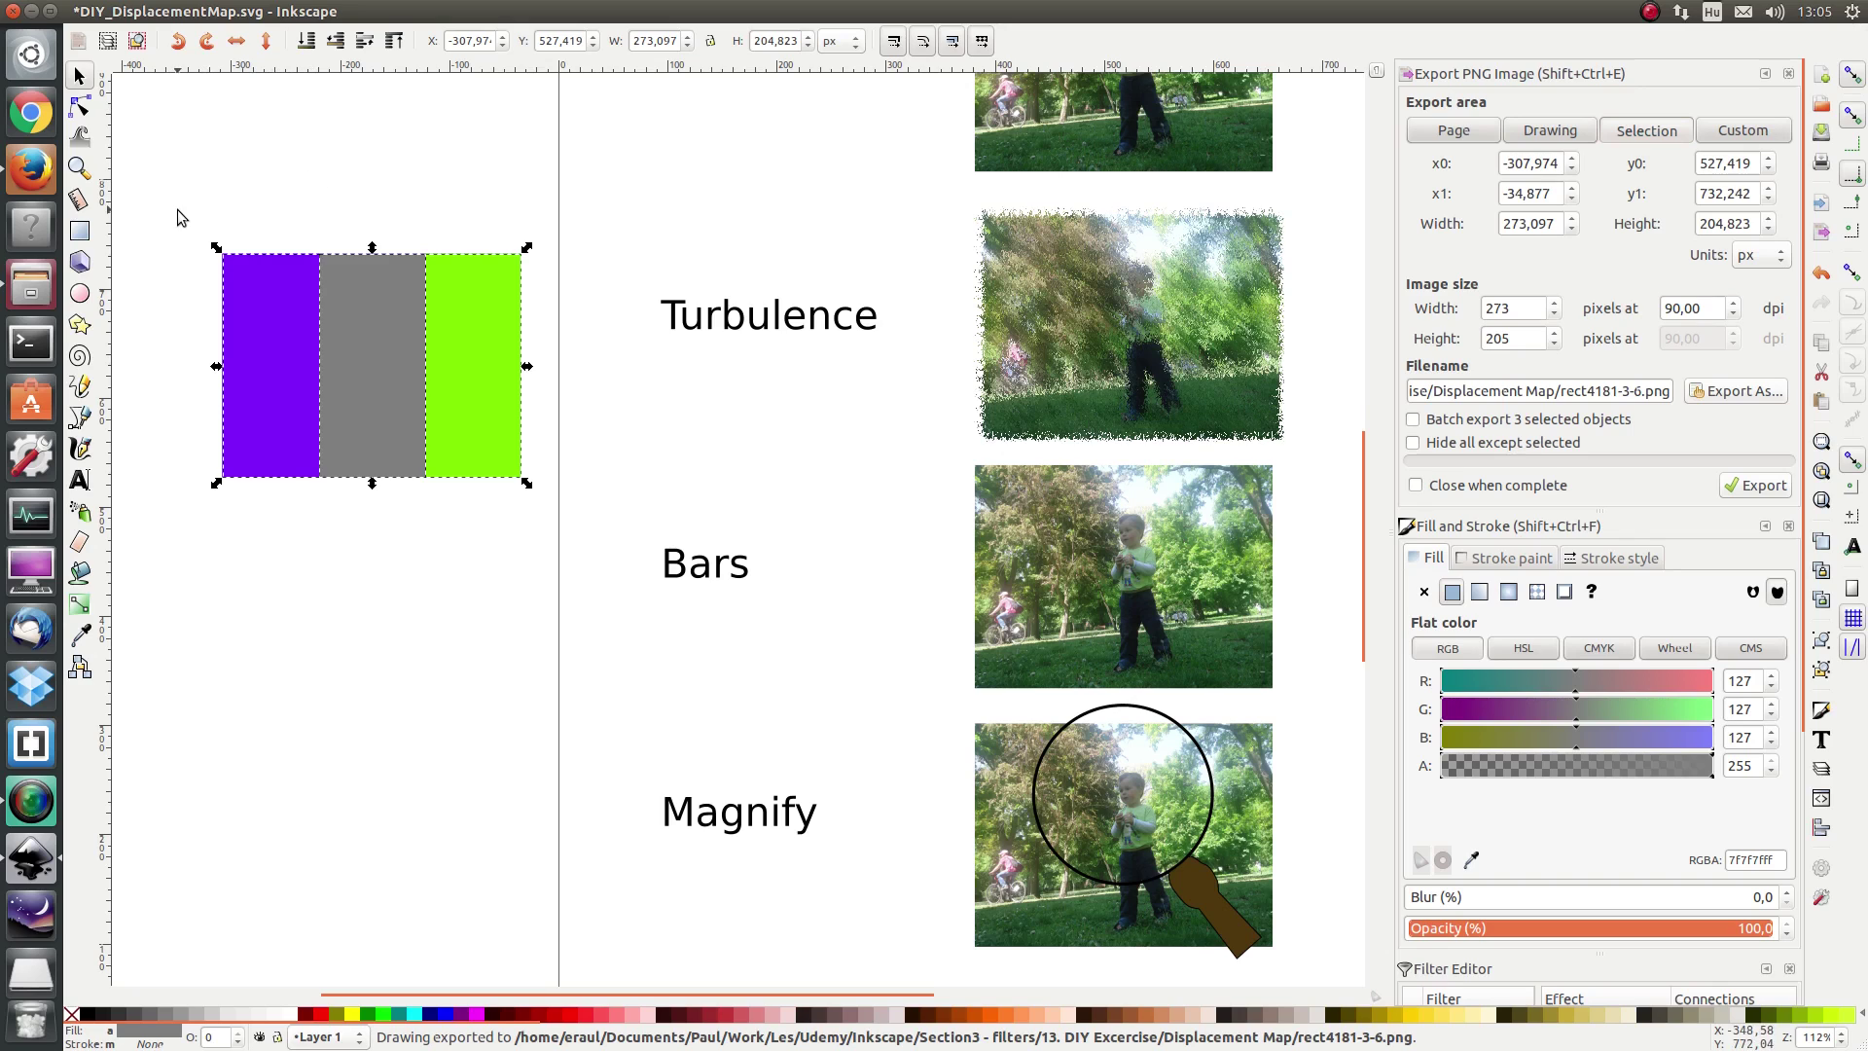
pyautogui.click(311, 195)
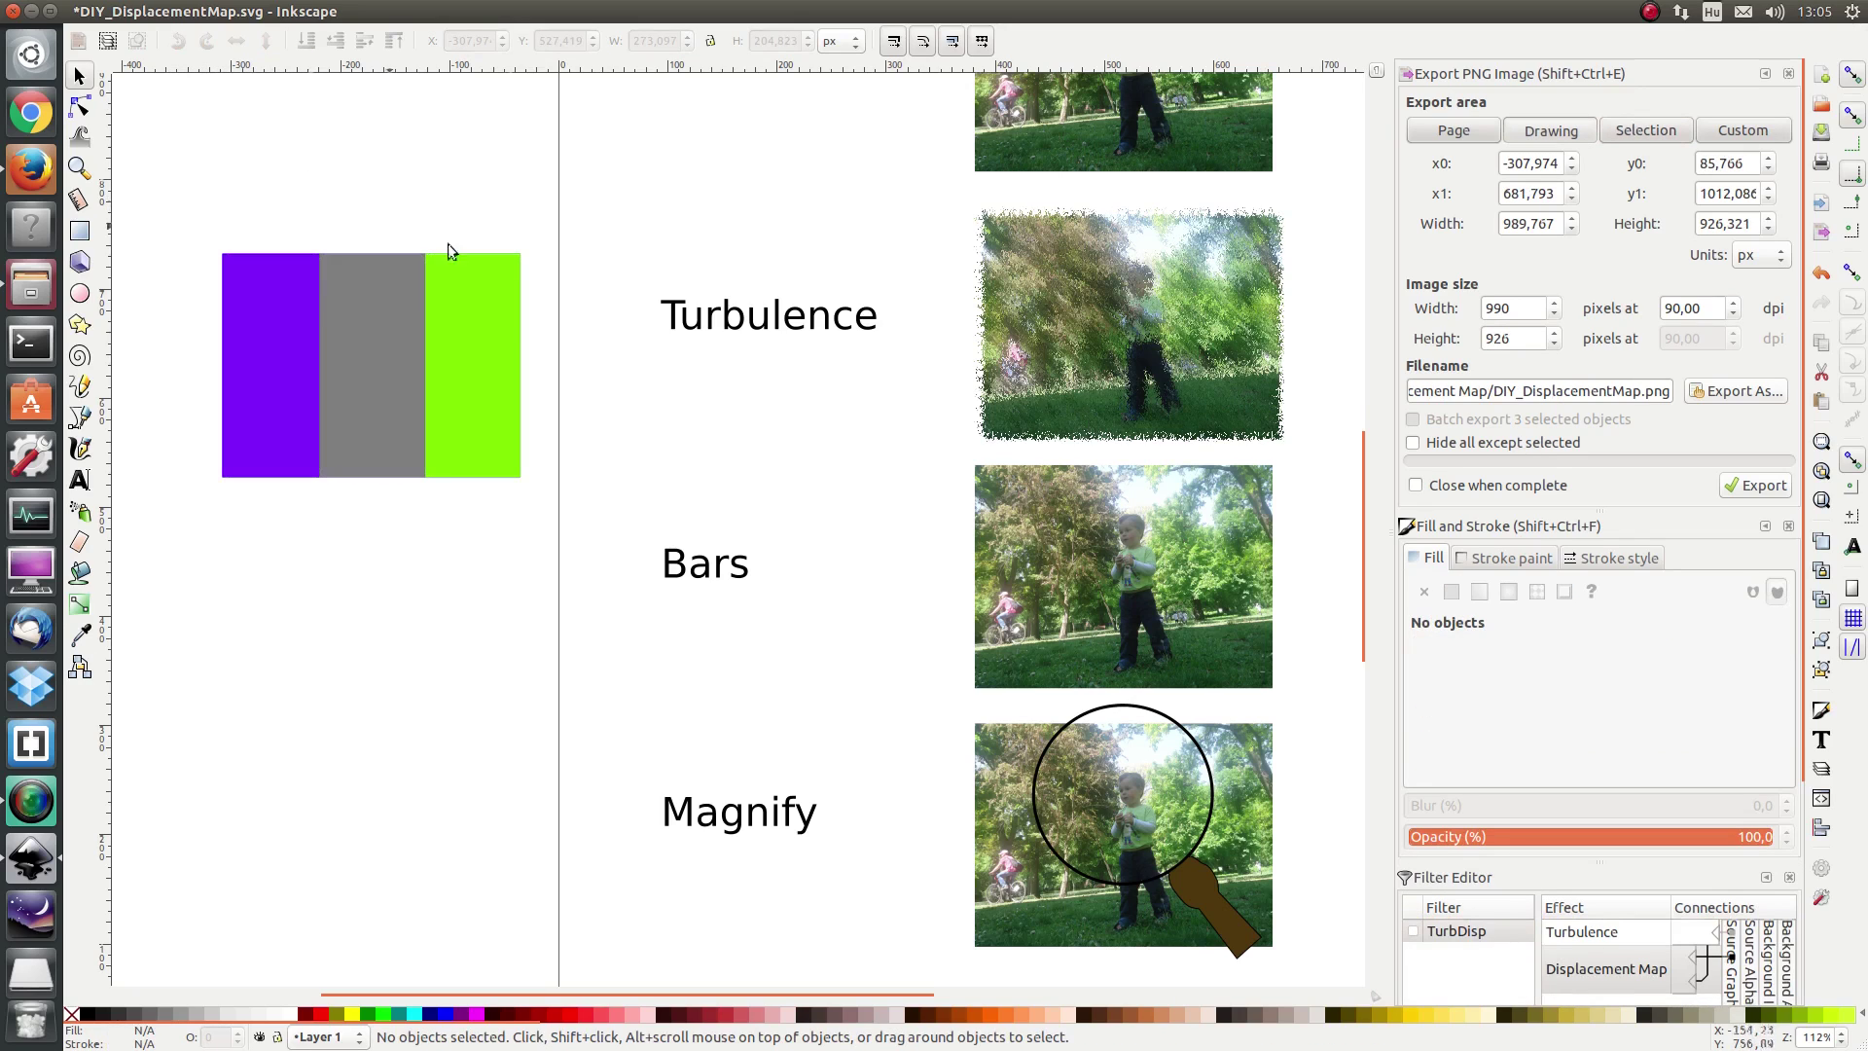
pyautogui.click(1062, 538)
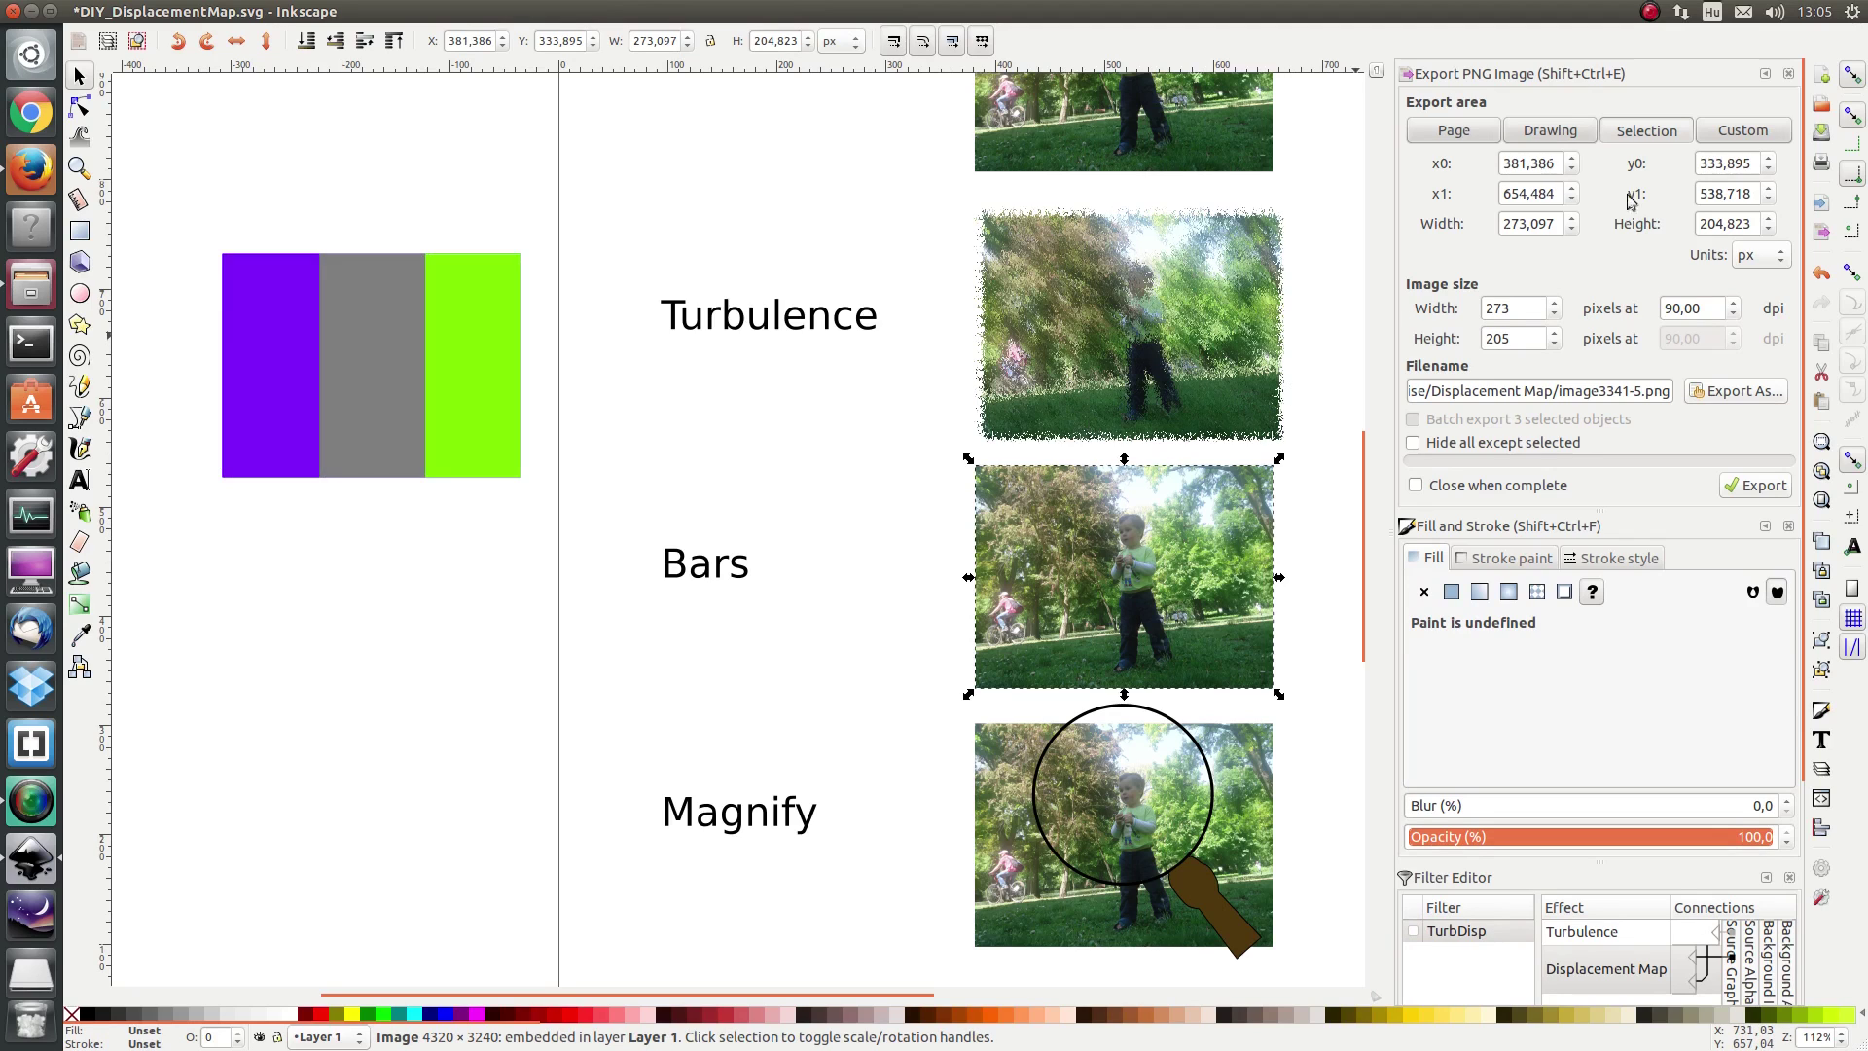
# Close the Export and Fill and Stroke docks and create a new filter named VerticalBars
pyautogui.click(1787, 74)
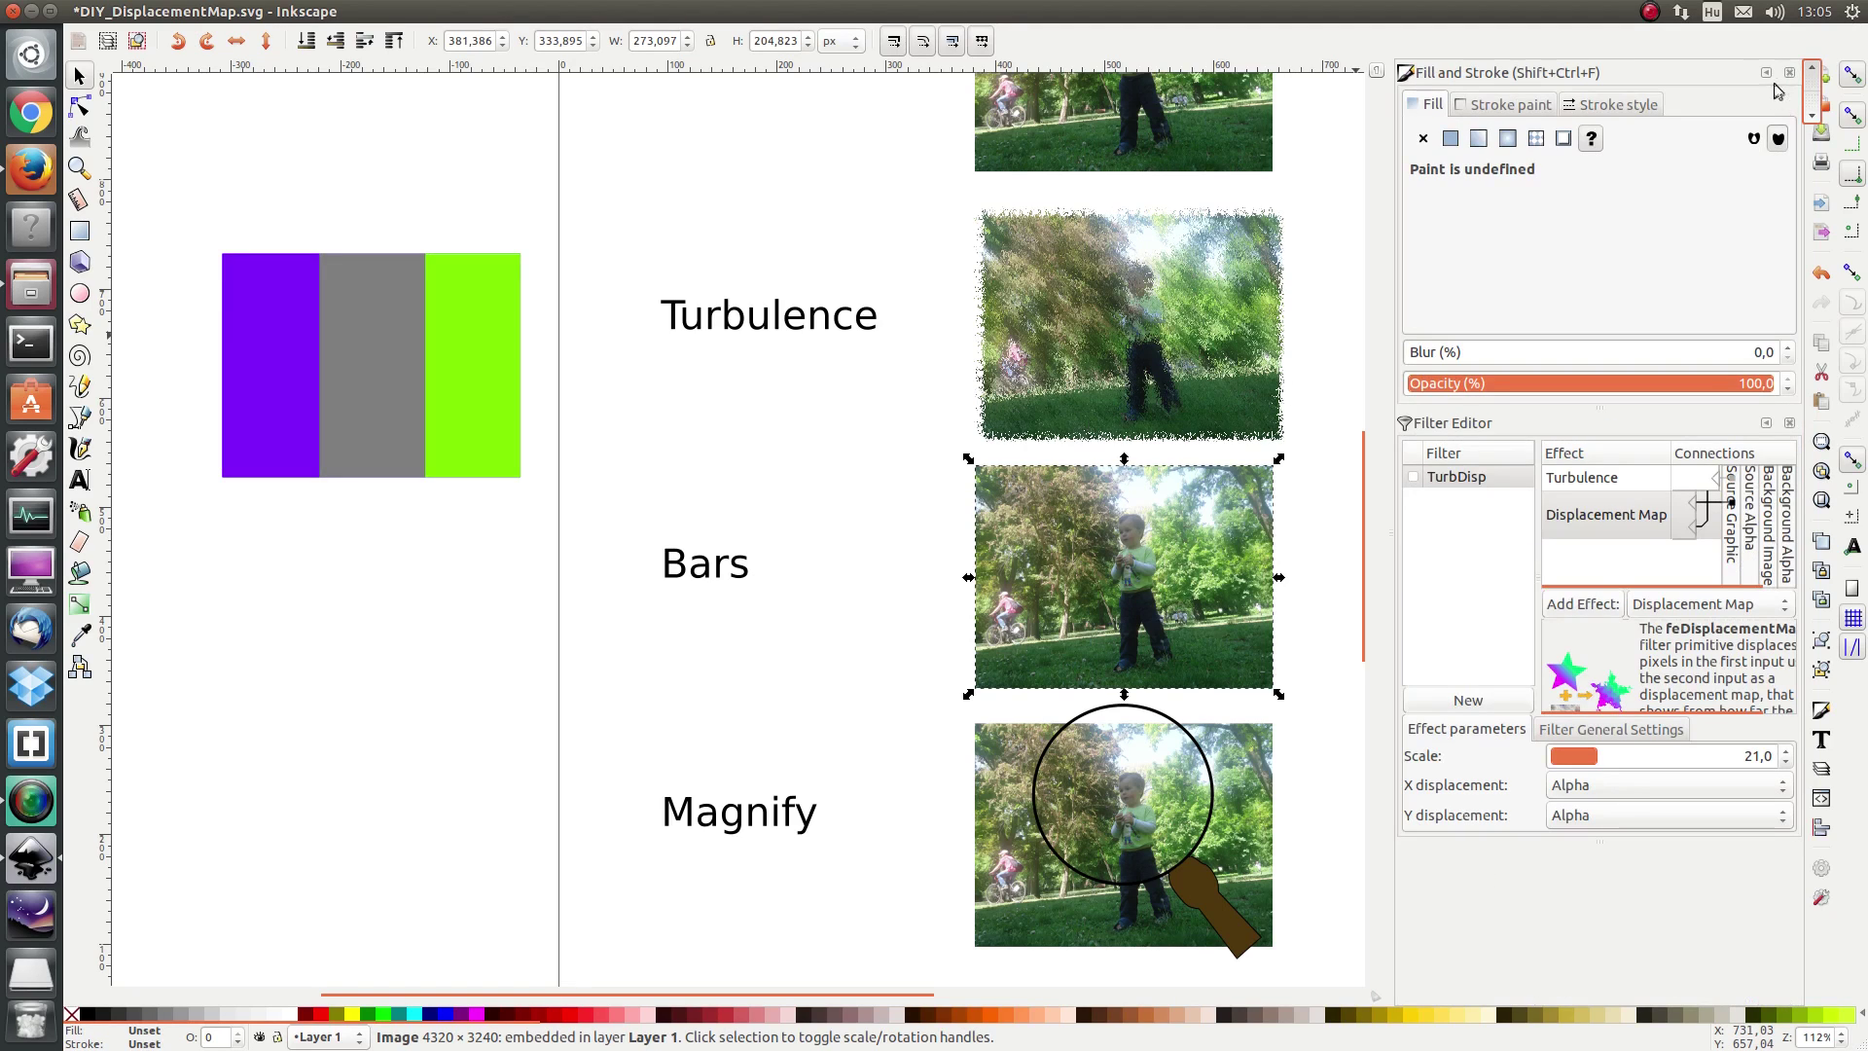
pyautogui.click(1786, 75)
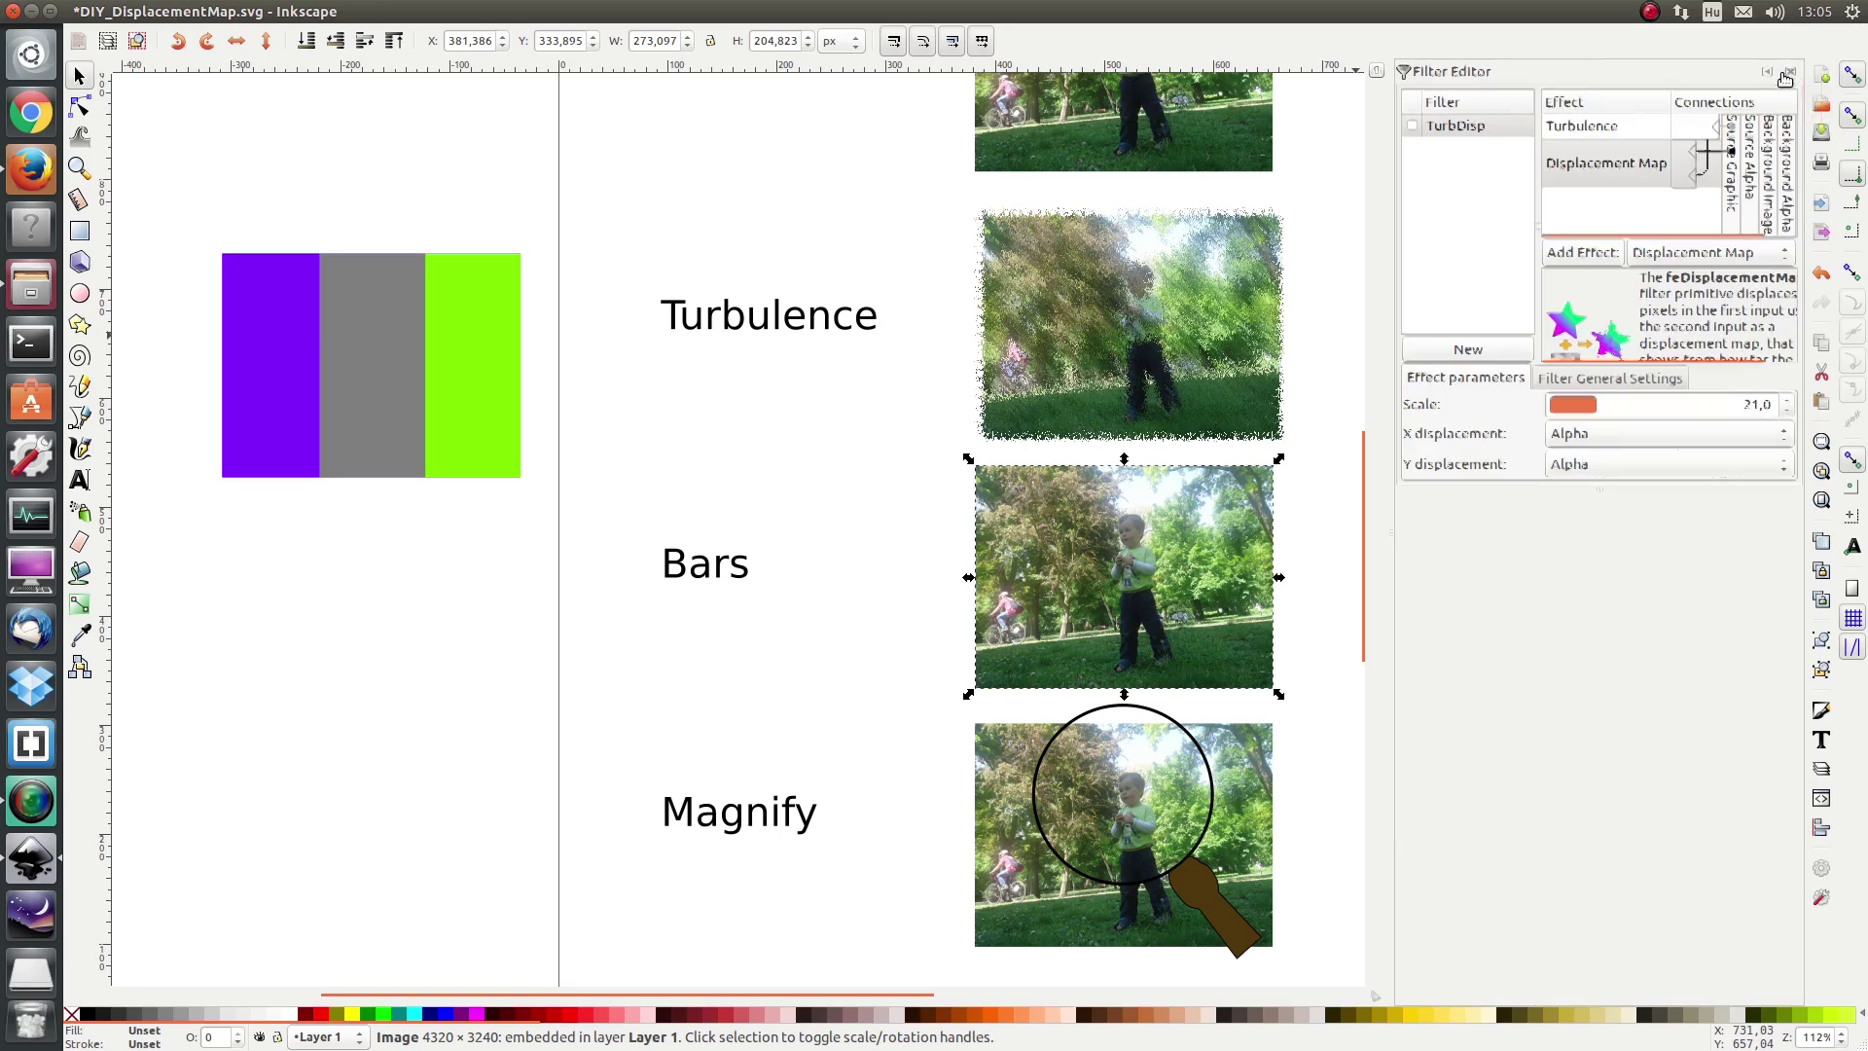
pyautogui.click(1464, 355)
pyautogui.click(1464, 129)
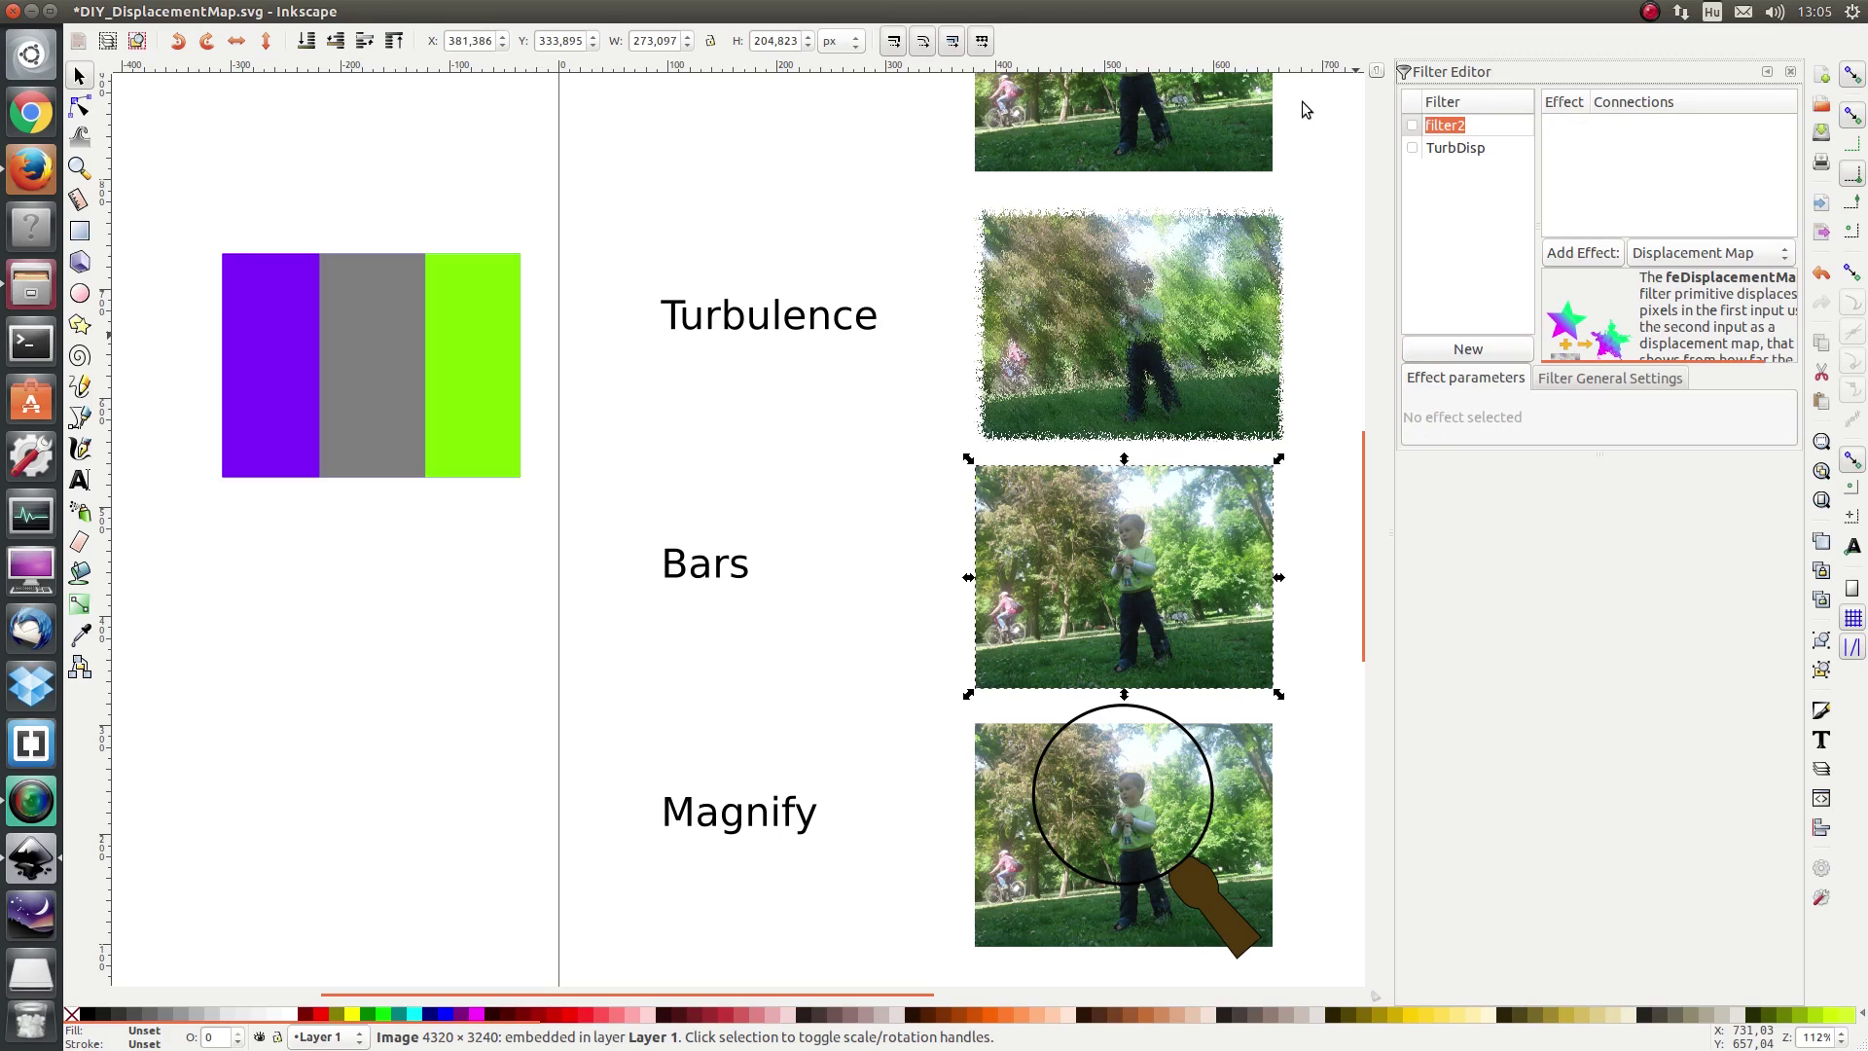
pyautogui.write('VerticalBars')
pyautogui.press('Return')
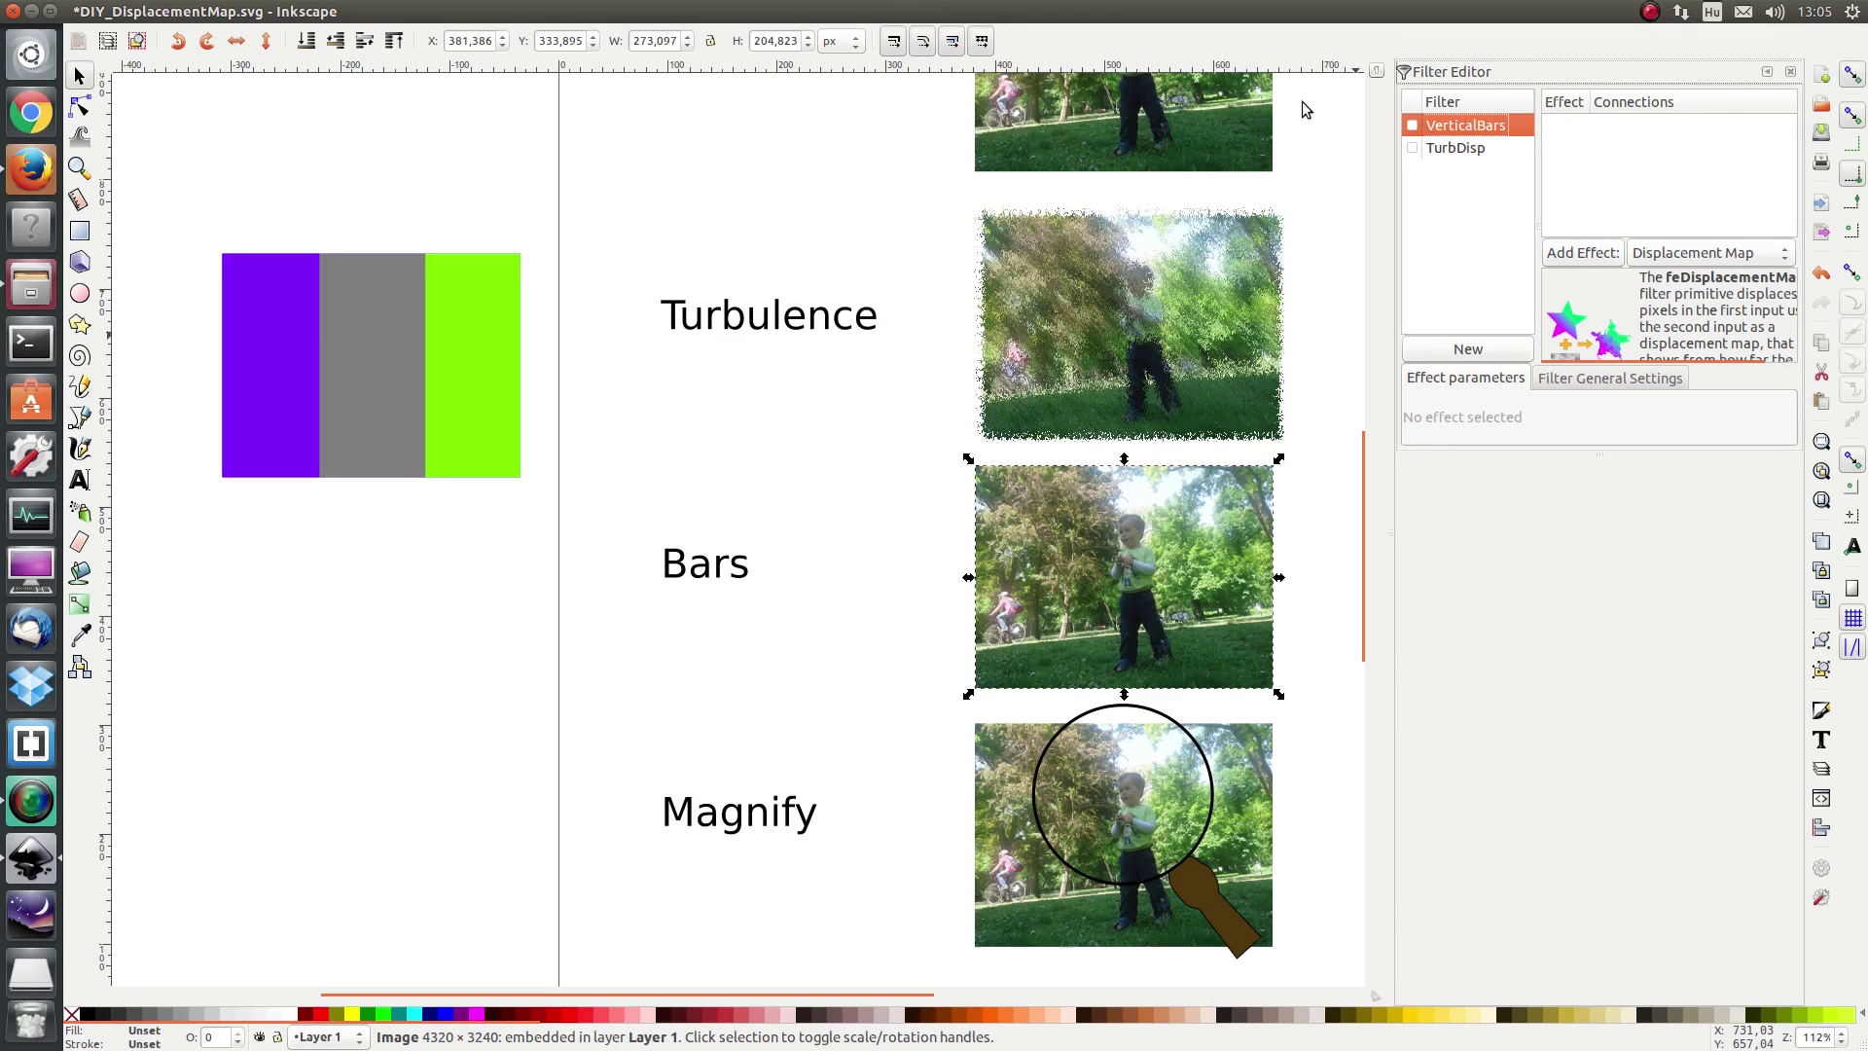
pyautogui.click(1693, 255)
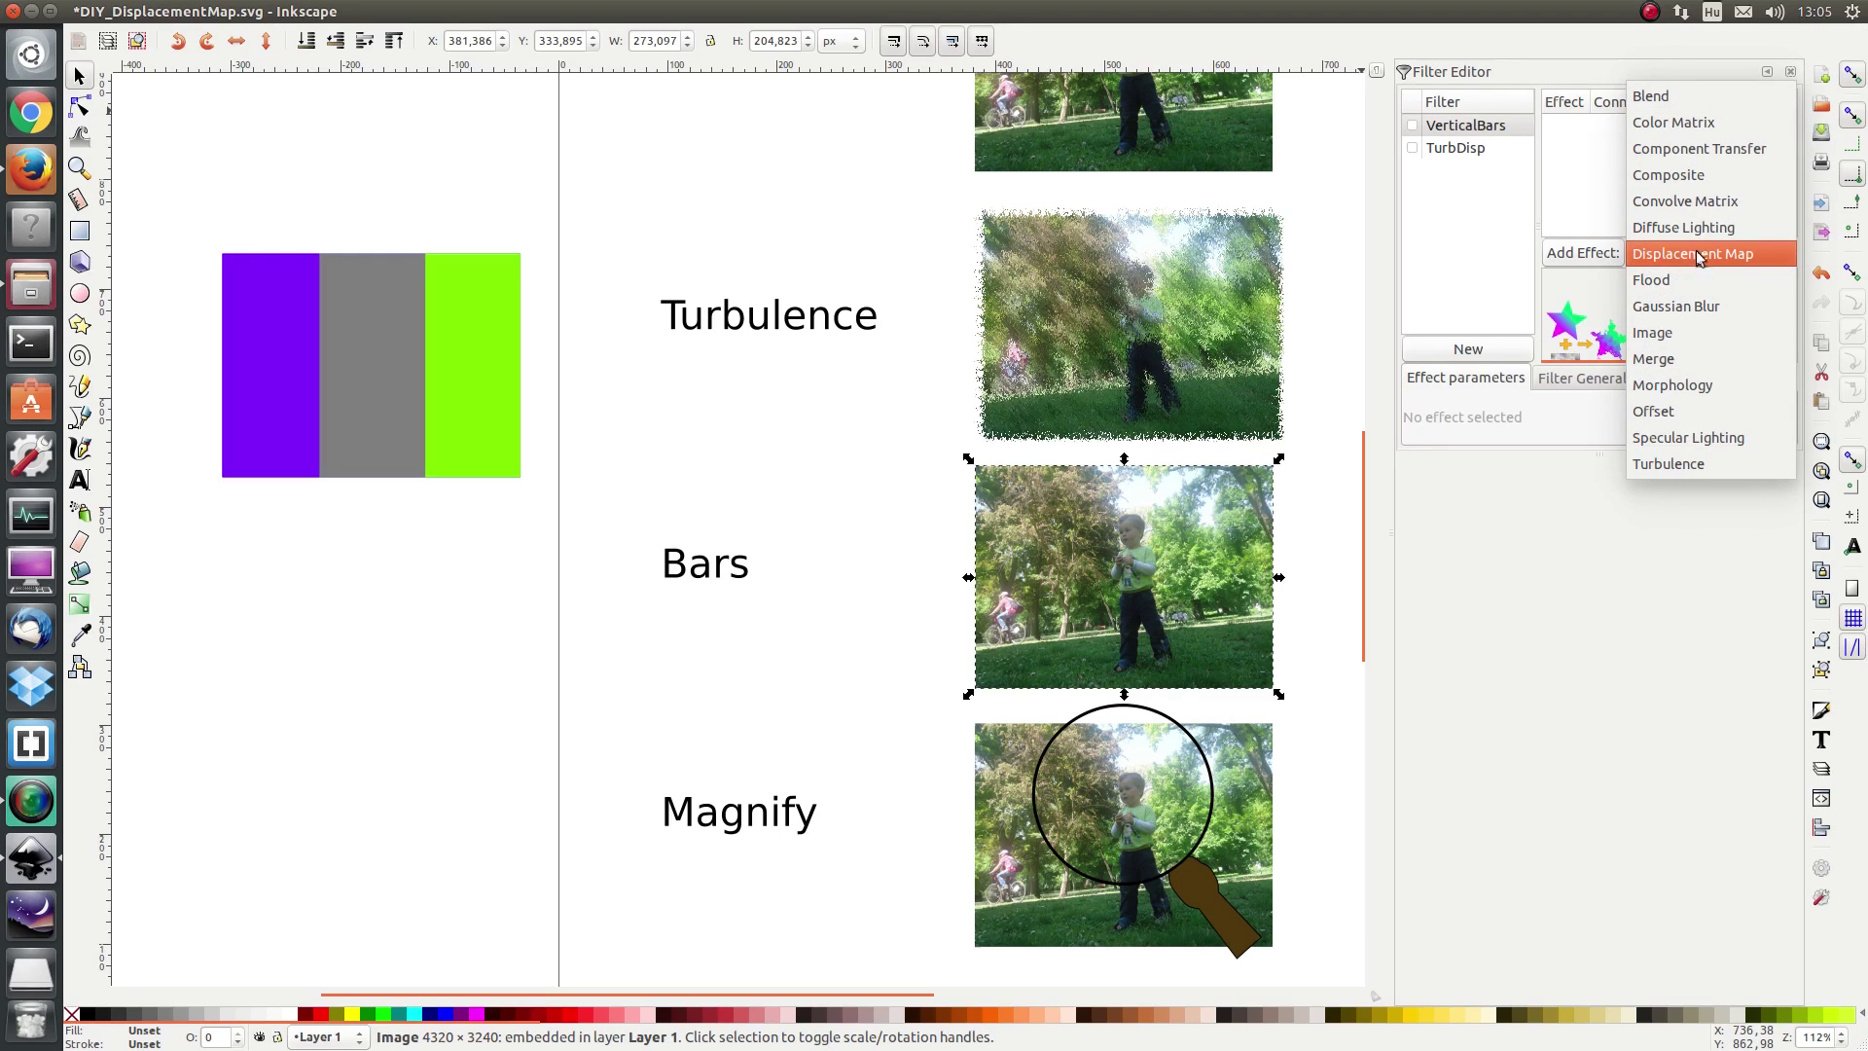
# Add an Image effect to VerticalBars and choose an image file as its source
pyautogui.click(1681, 334)
pyautogui.click(1607, 255)
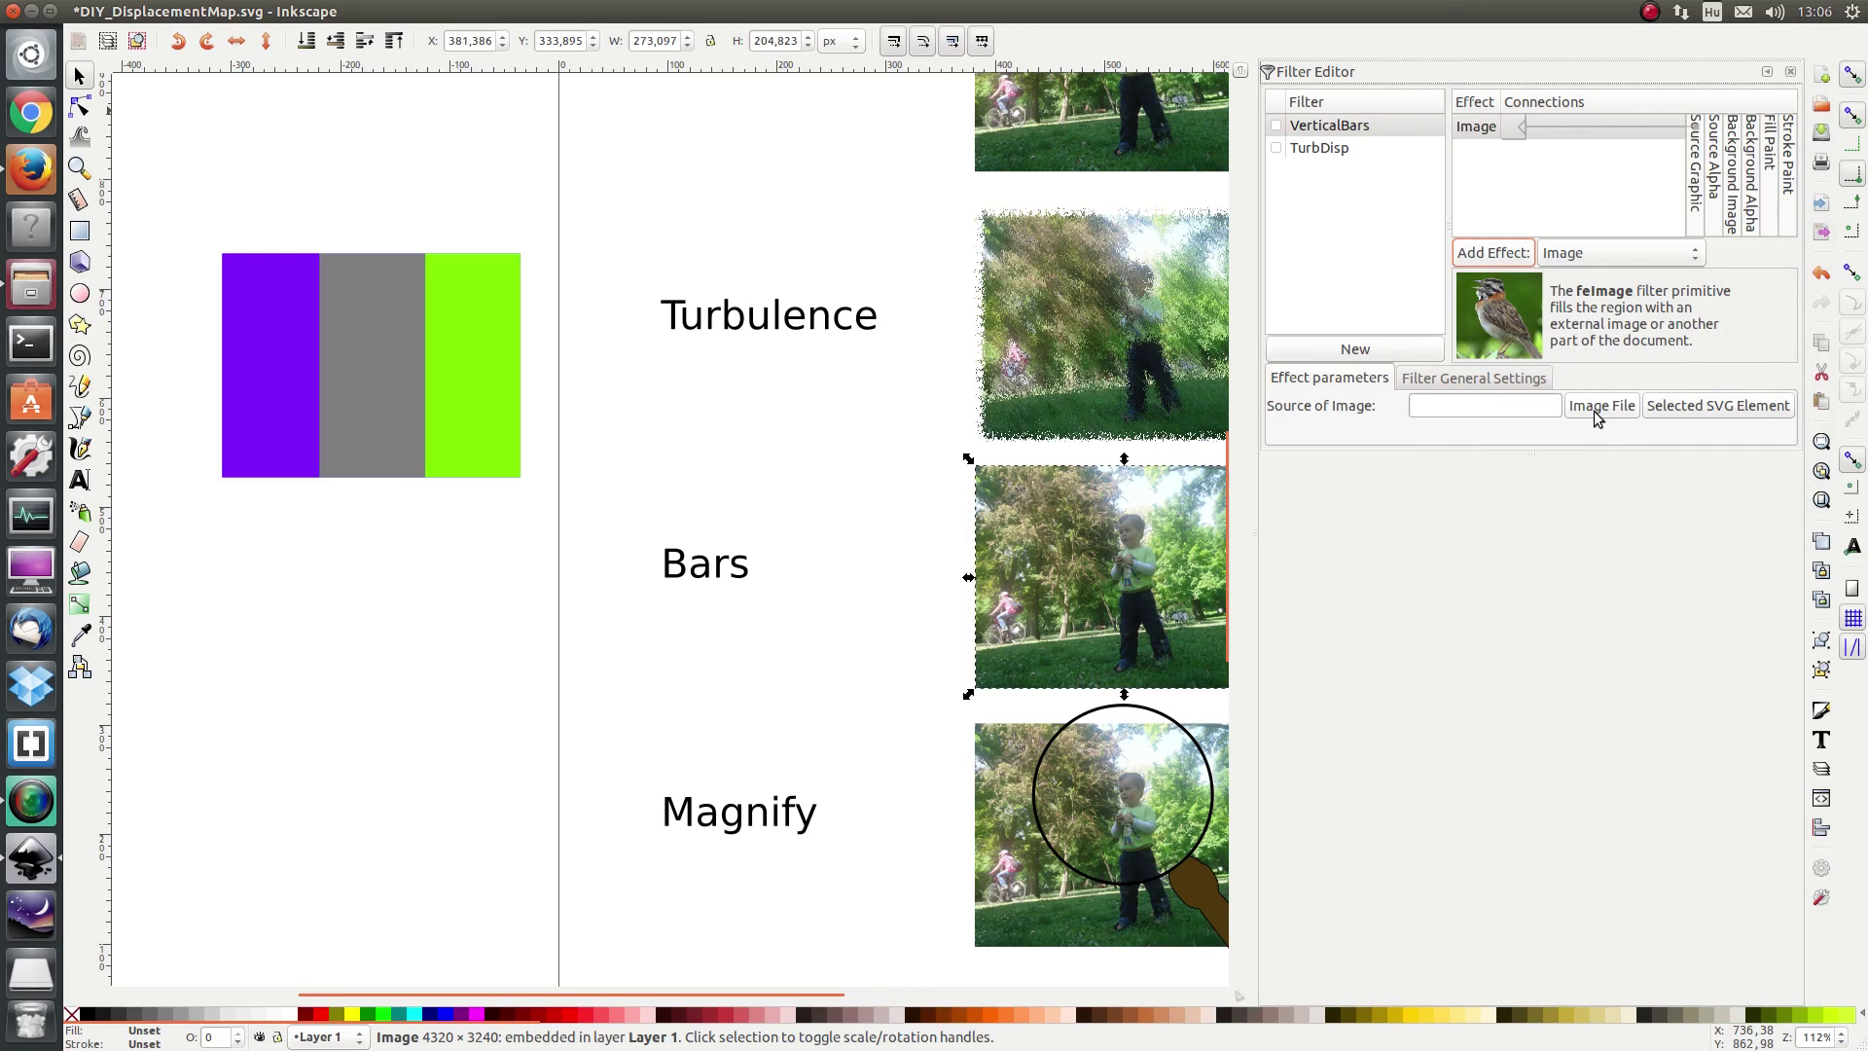
pyautogui.click(1593, 410)
# Paste the Displacement Map folder path into the file chooser and load rect6999-1.png
pyautogui.click(27, 292)
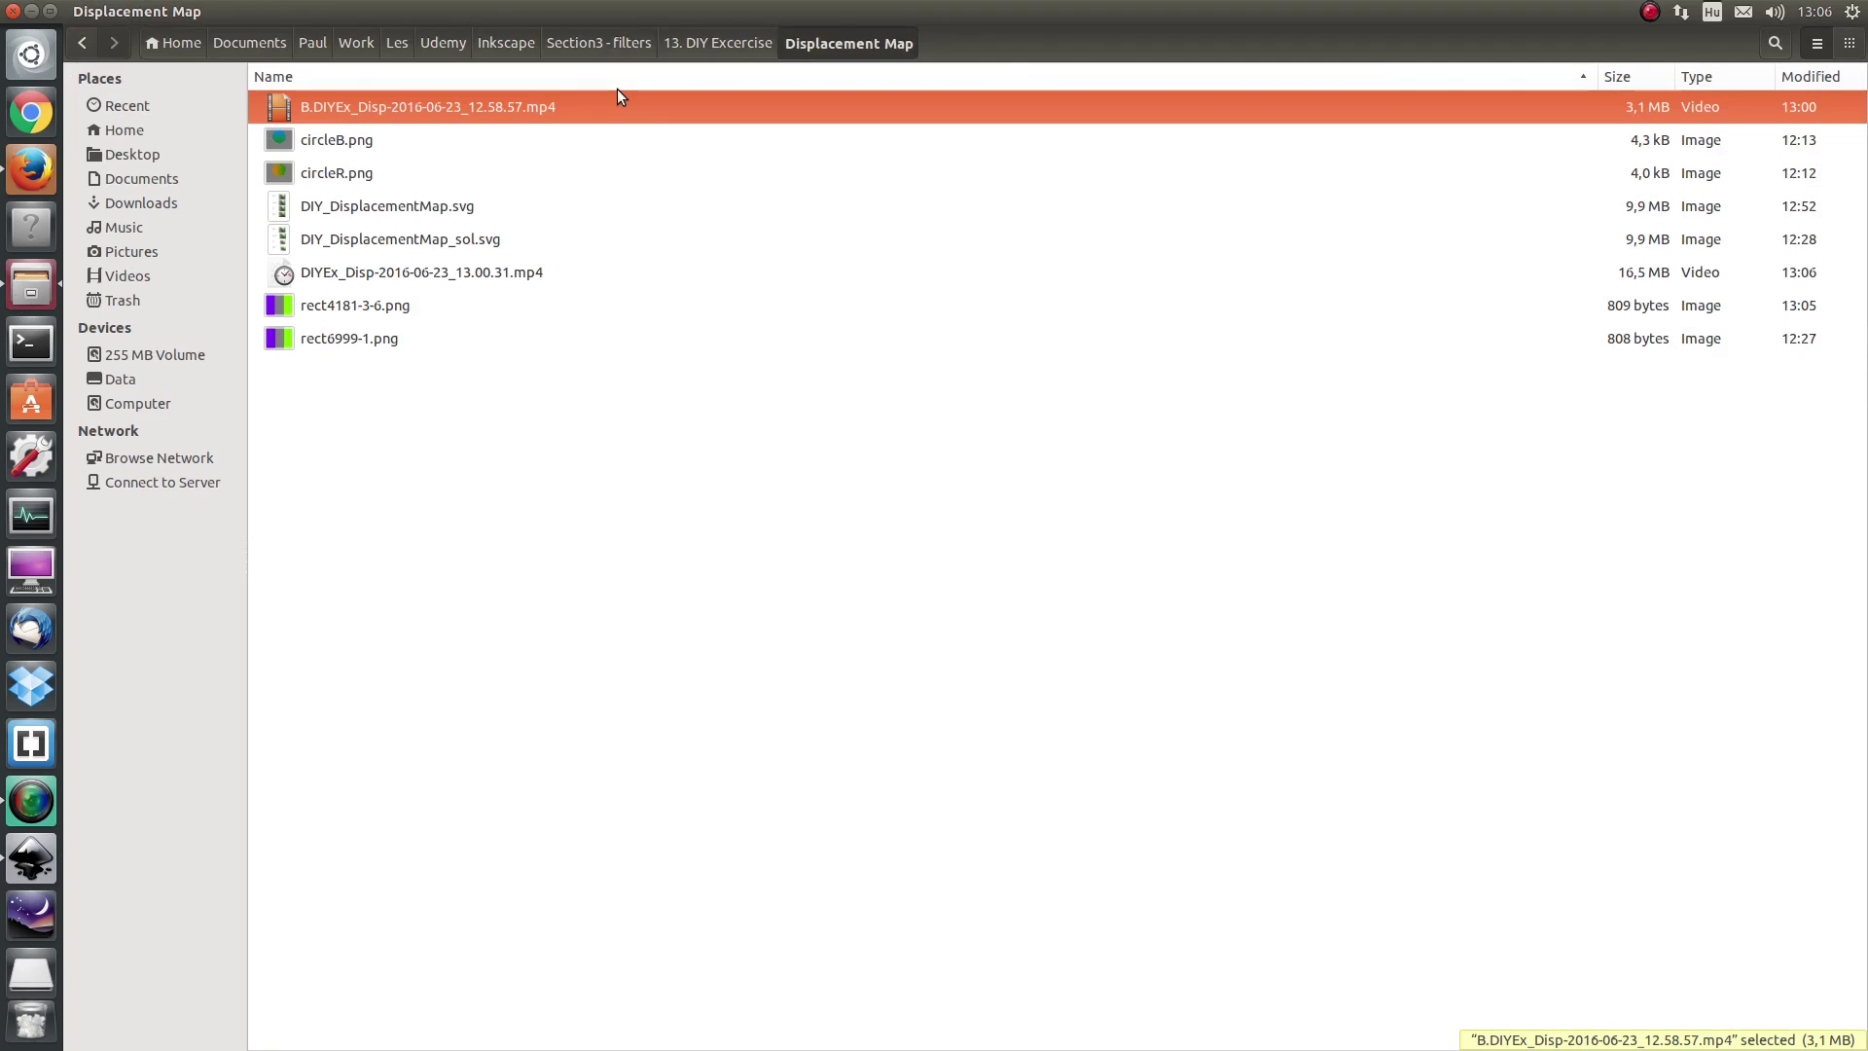
pyautogui.hotkey('ctrl', 'l')
pyautogui.hotkey('ctrl', 'c')
pyautogui.hotkey('alt', 'Tab')
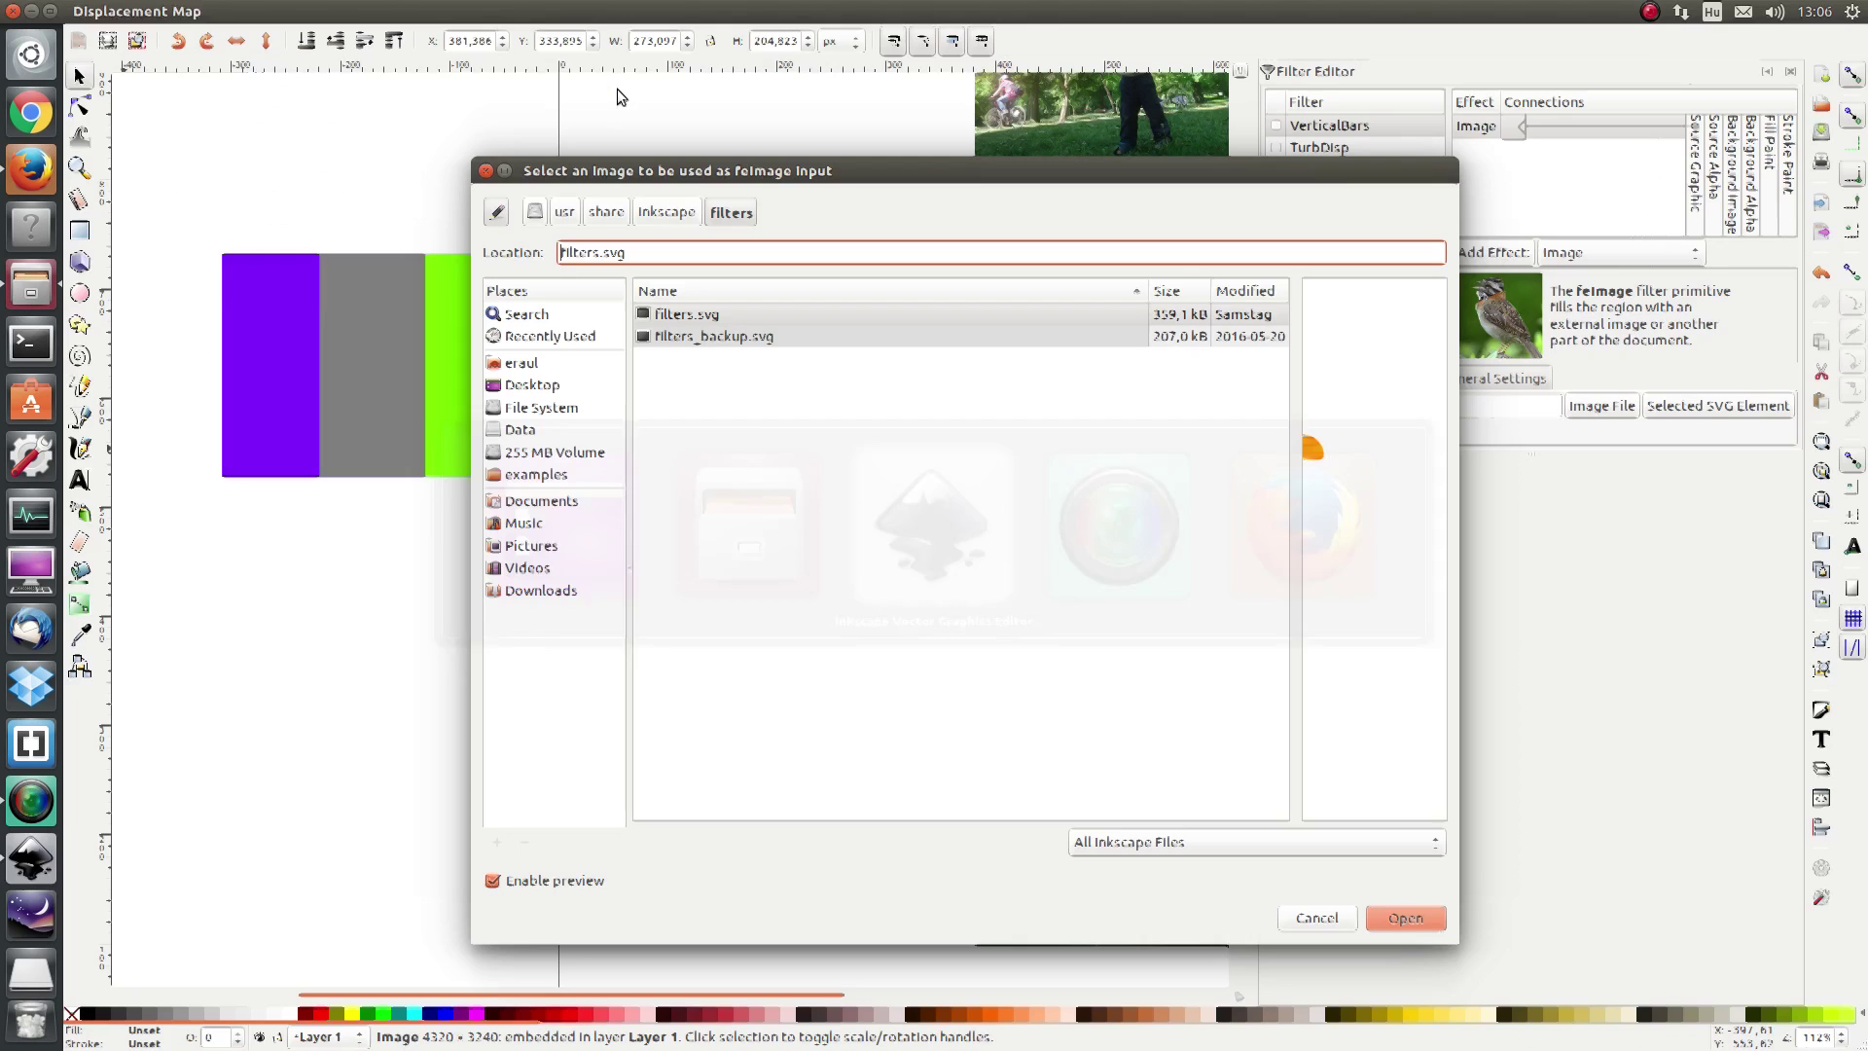
pyautogui.tripleClick(741, 254)
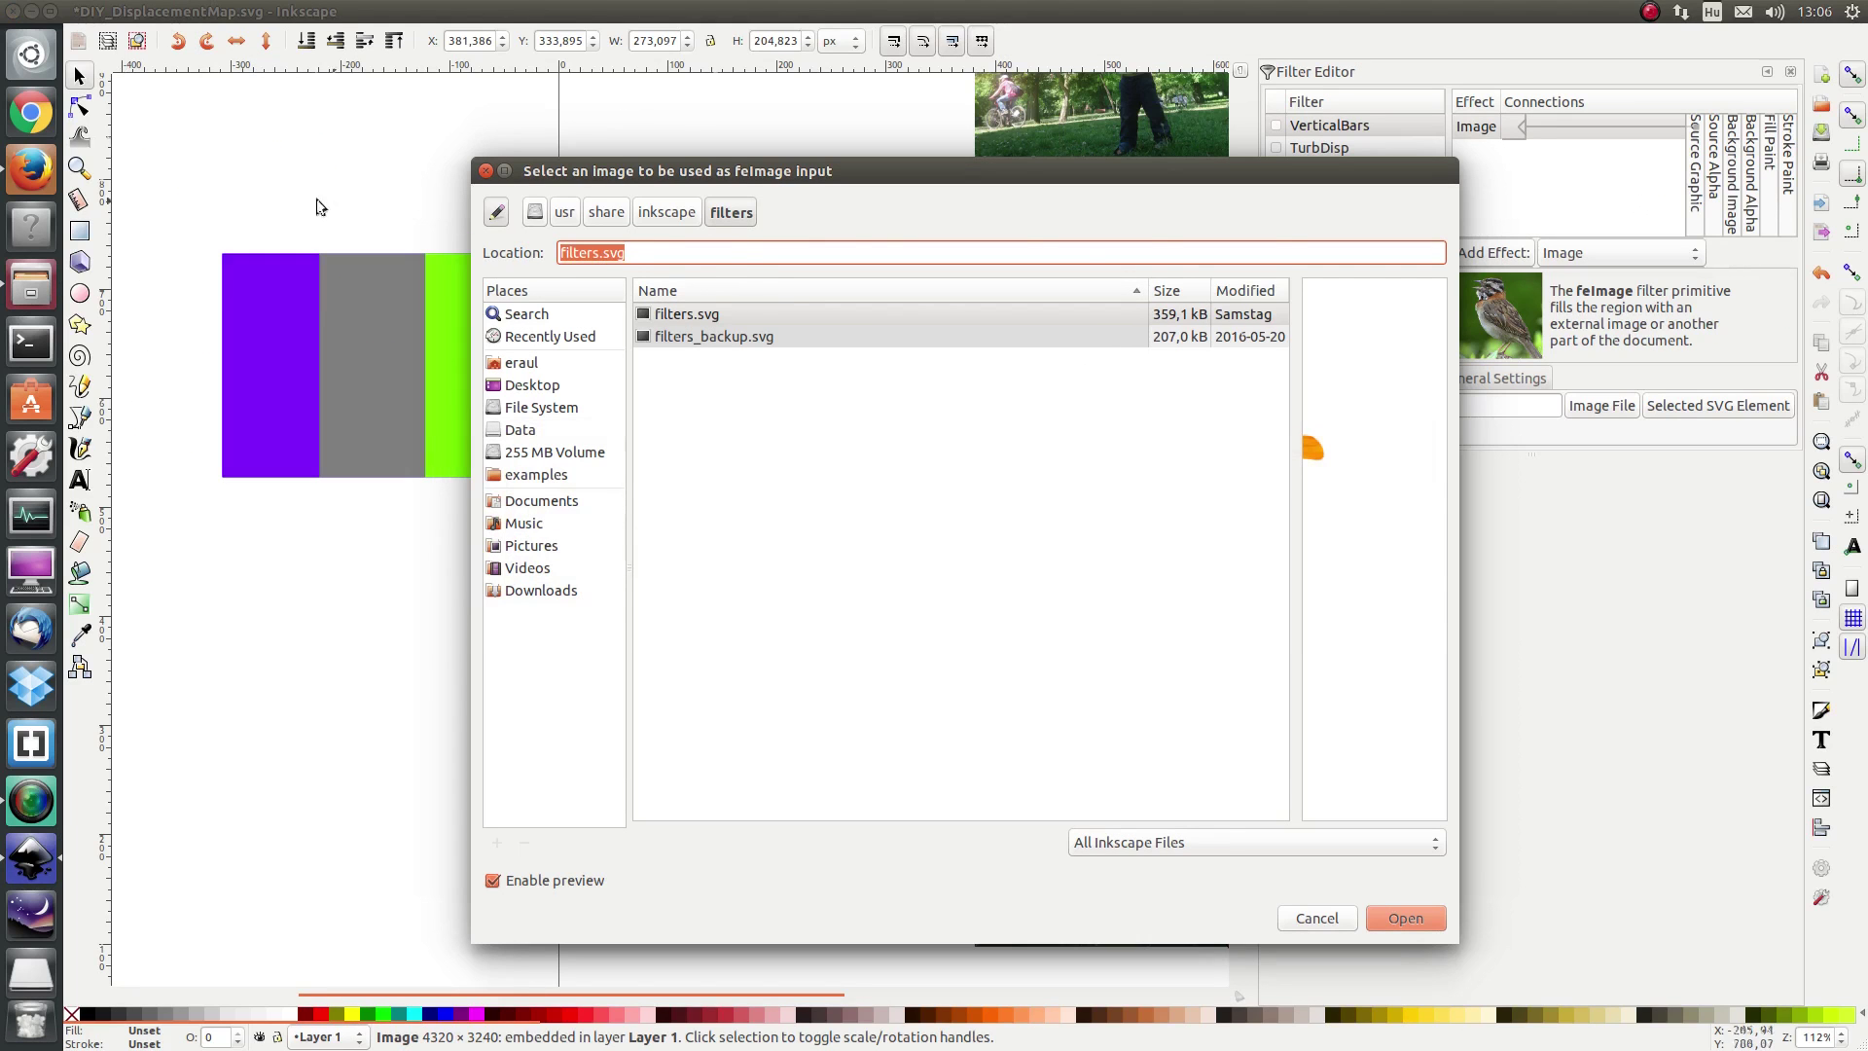
pyautogui.hotkey('ctrl', 'v')
pyautogui.write('/')
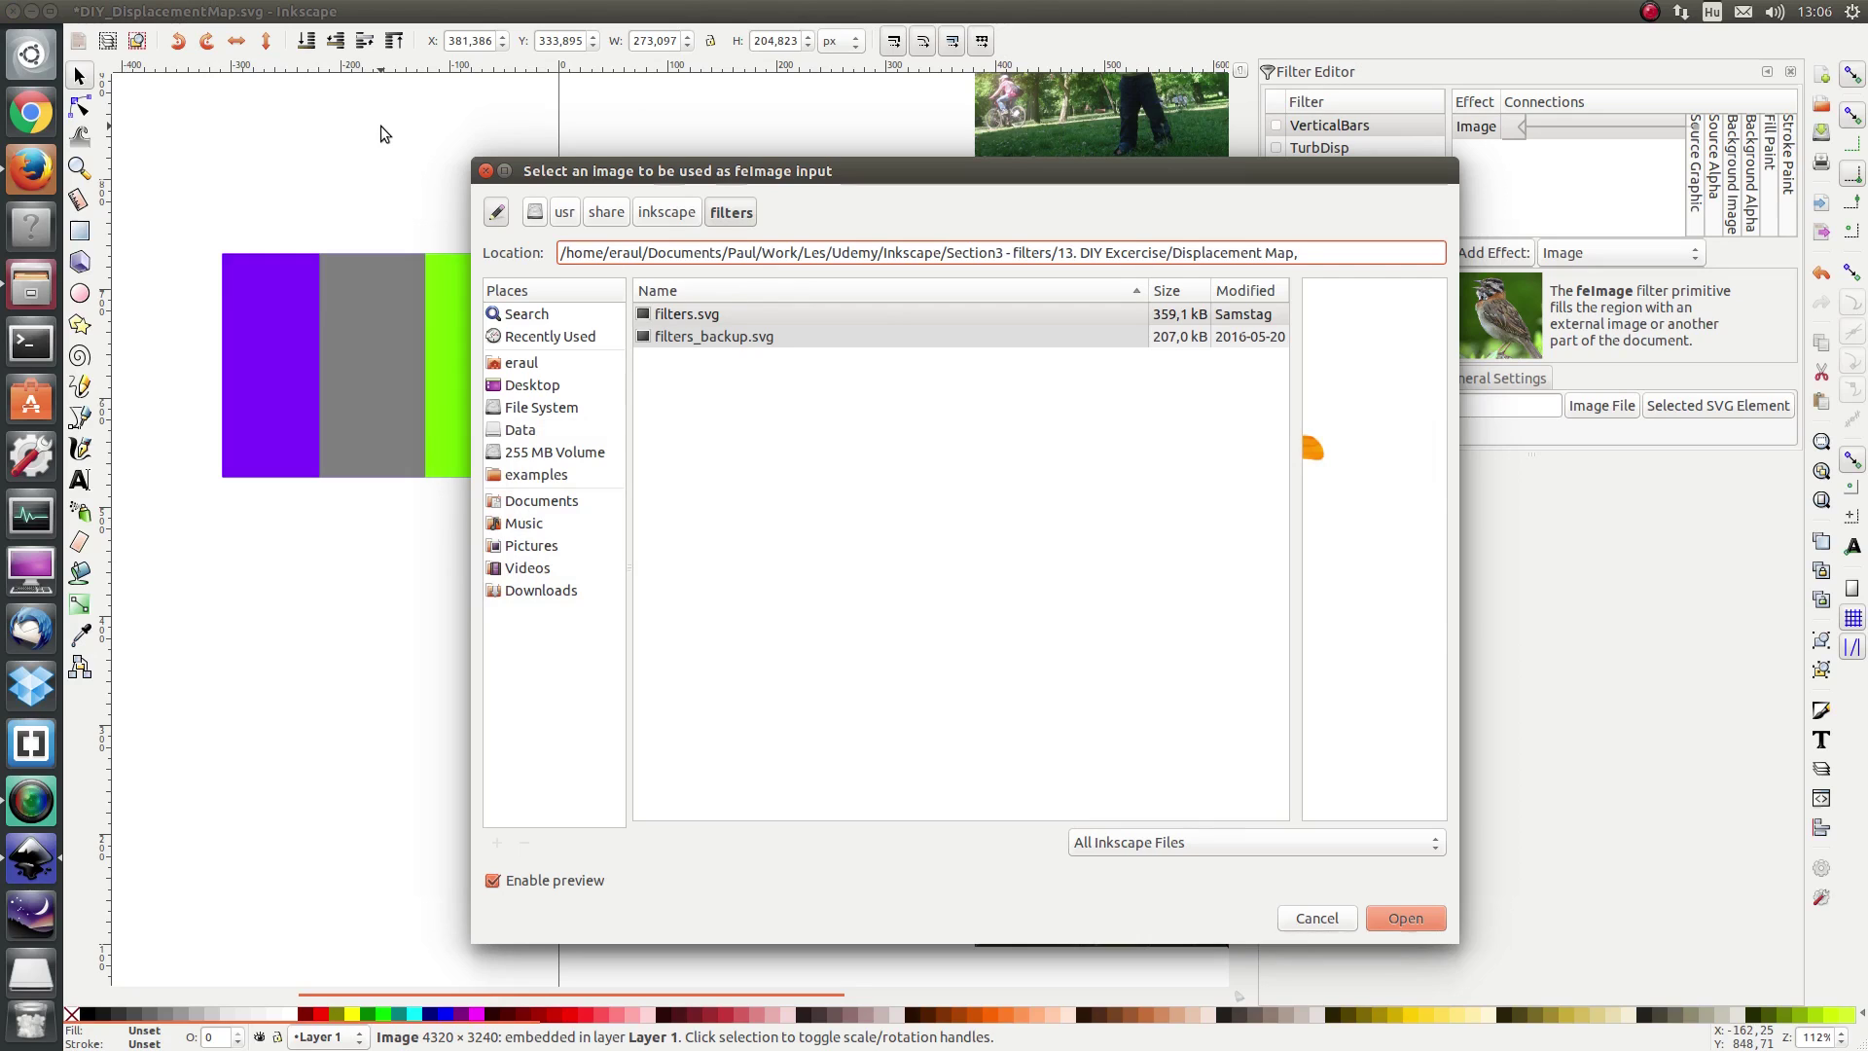
pyautogui.press('Return')
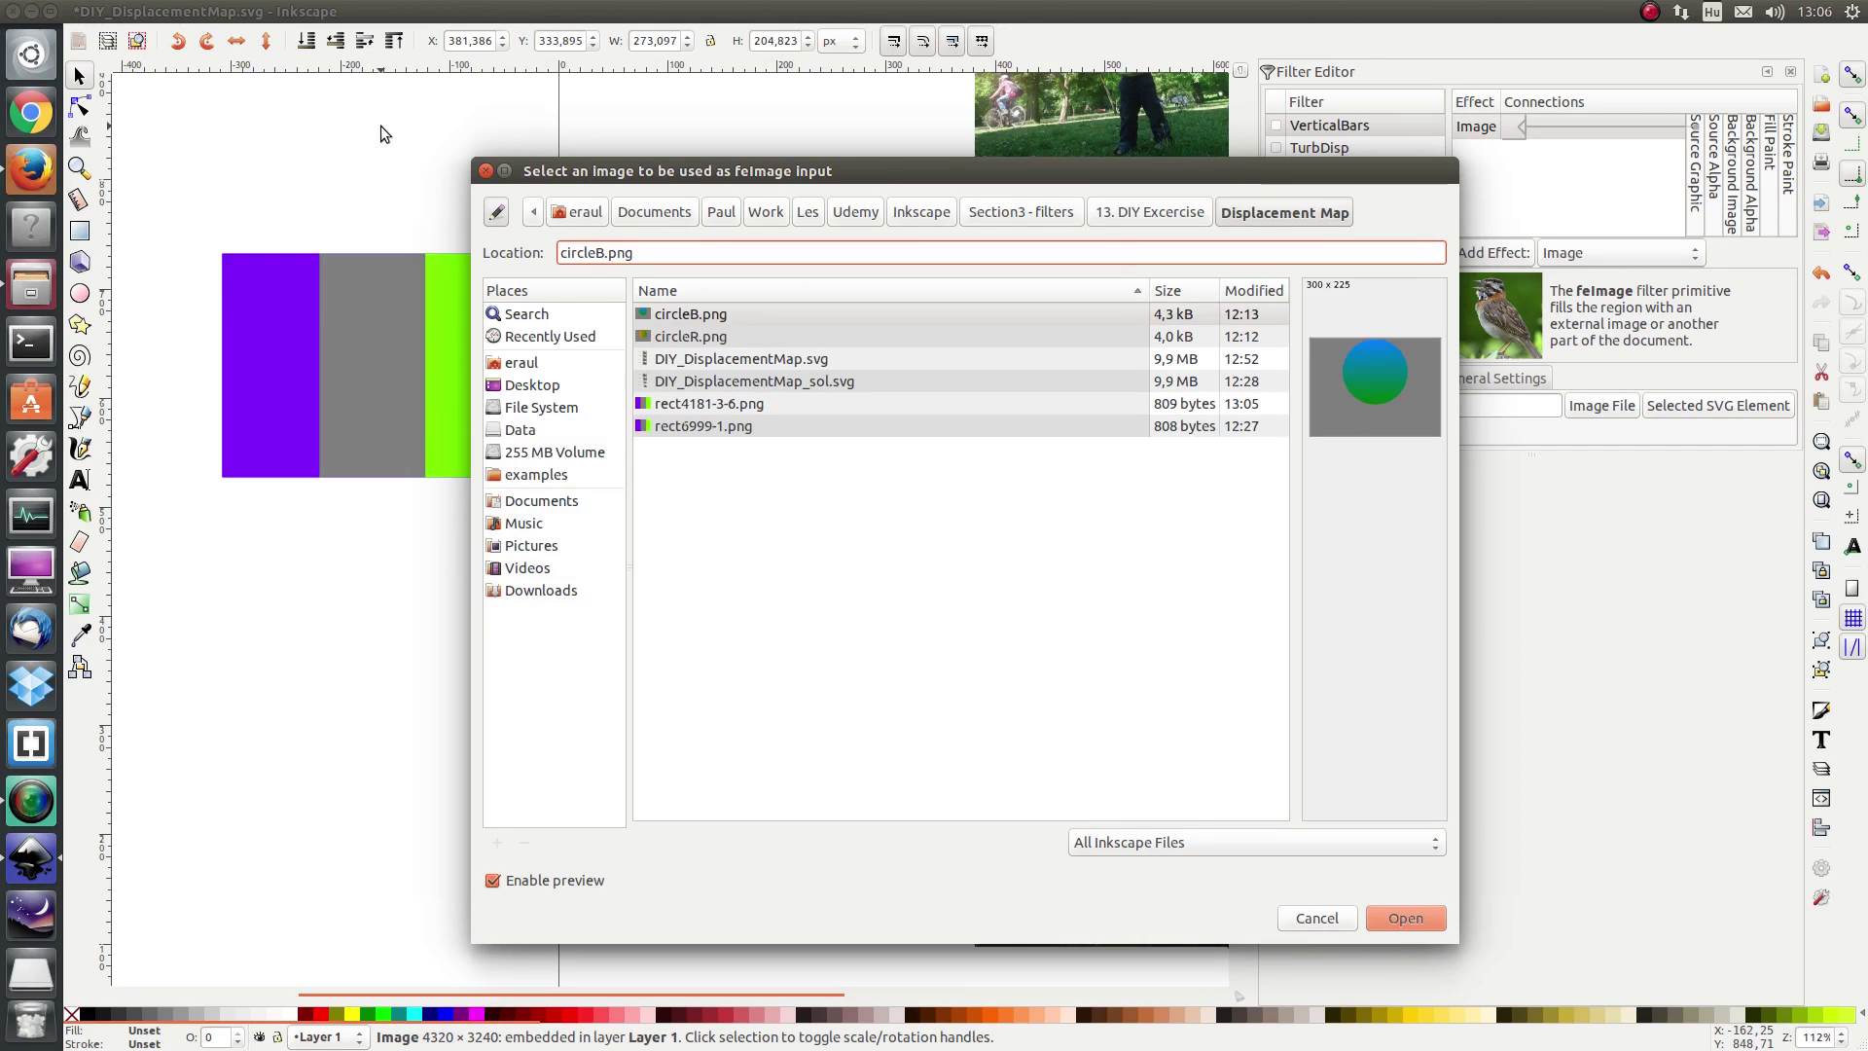
pyautogui.click(680, 424)
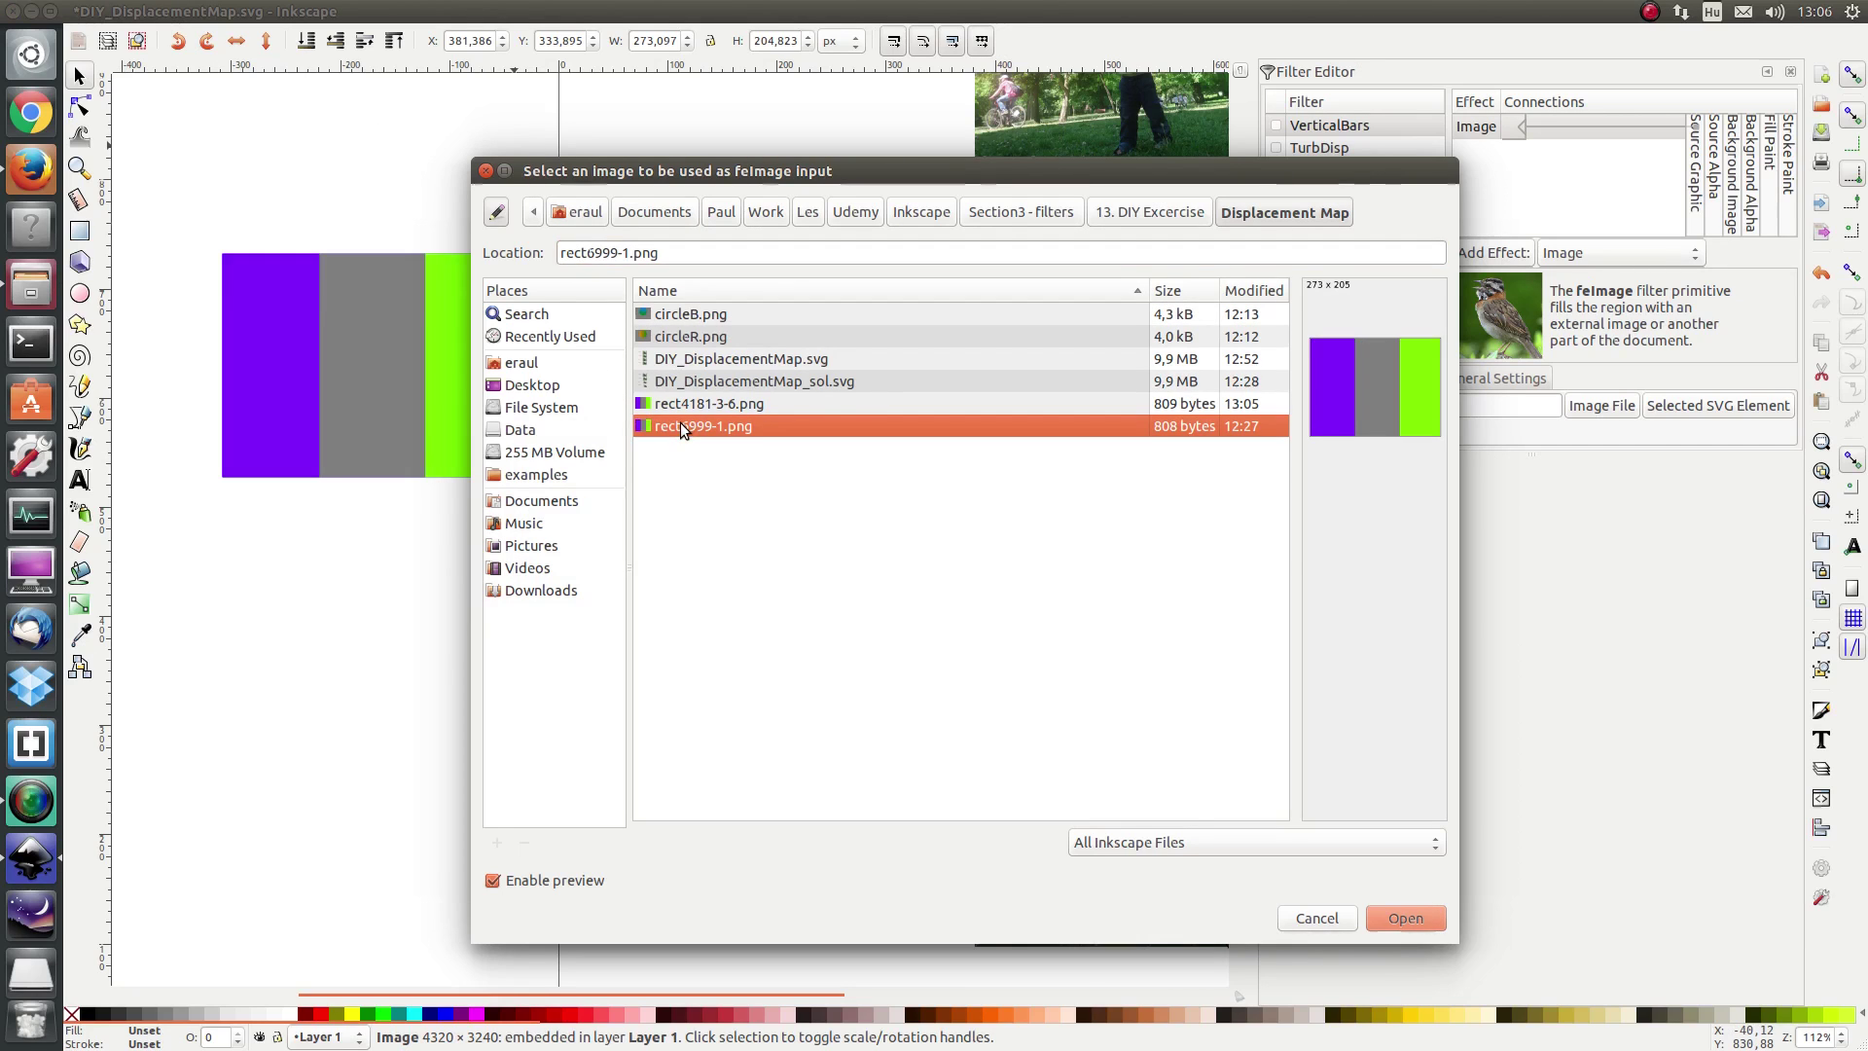
pyautogui.click(687, 407)
pyautogui.click(683, 422)
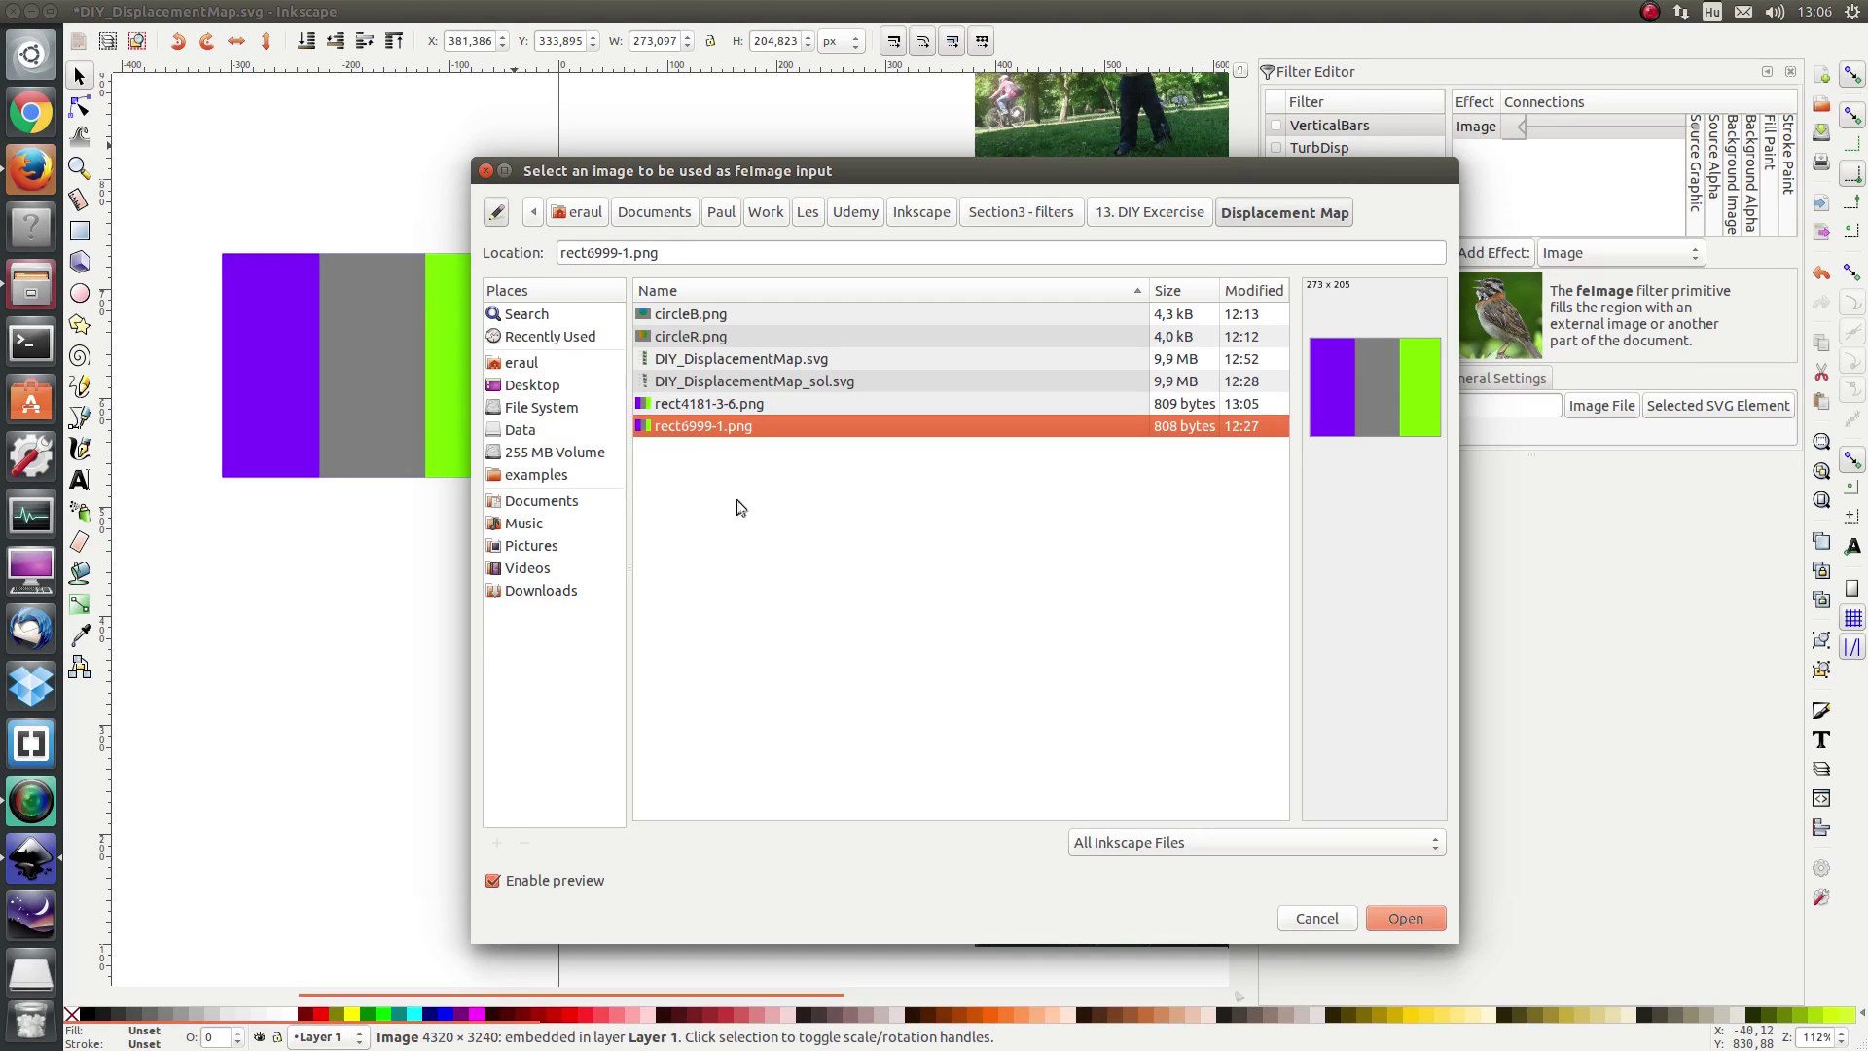
pyautogui.click(1403, 919)
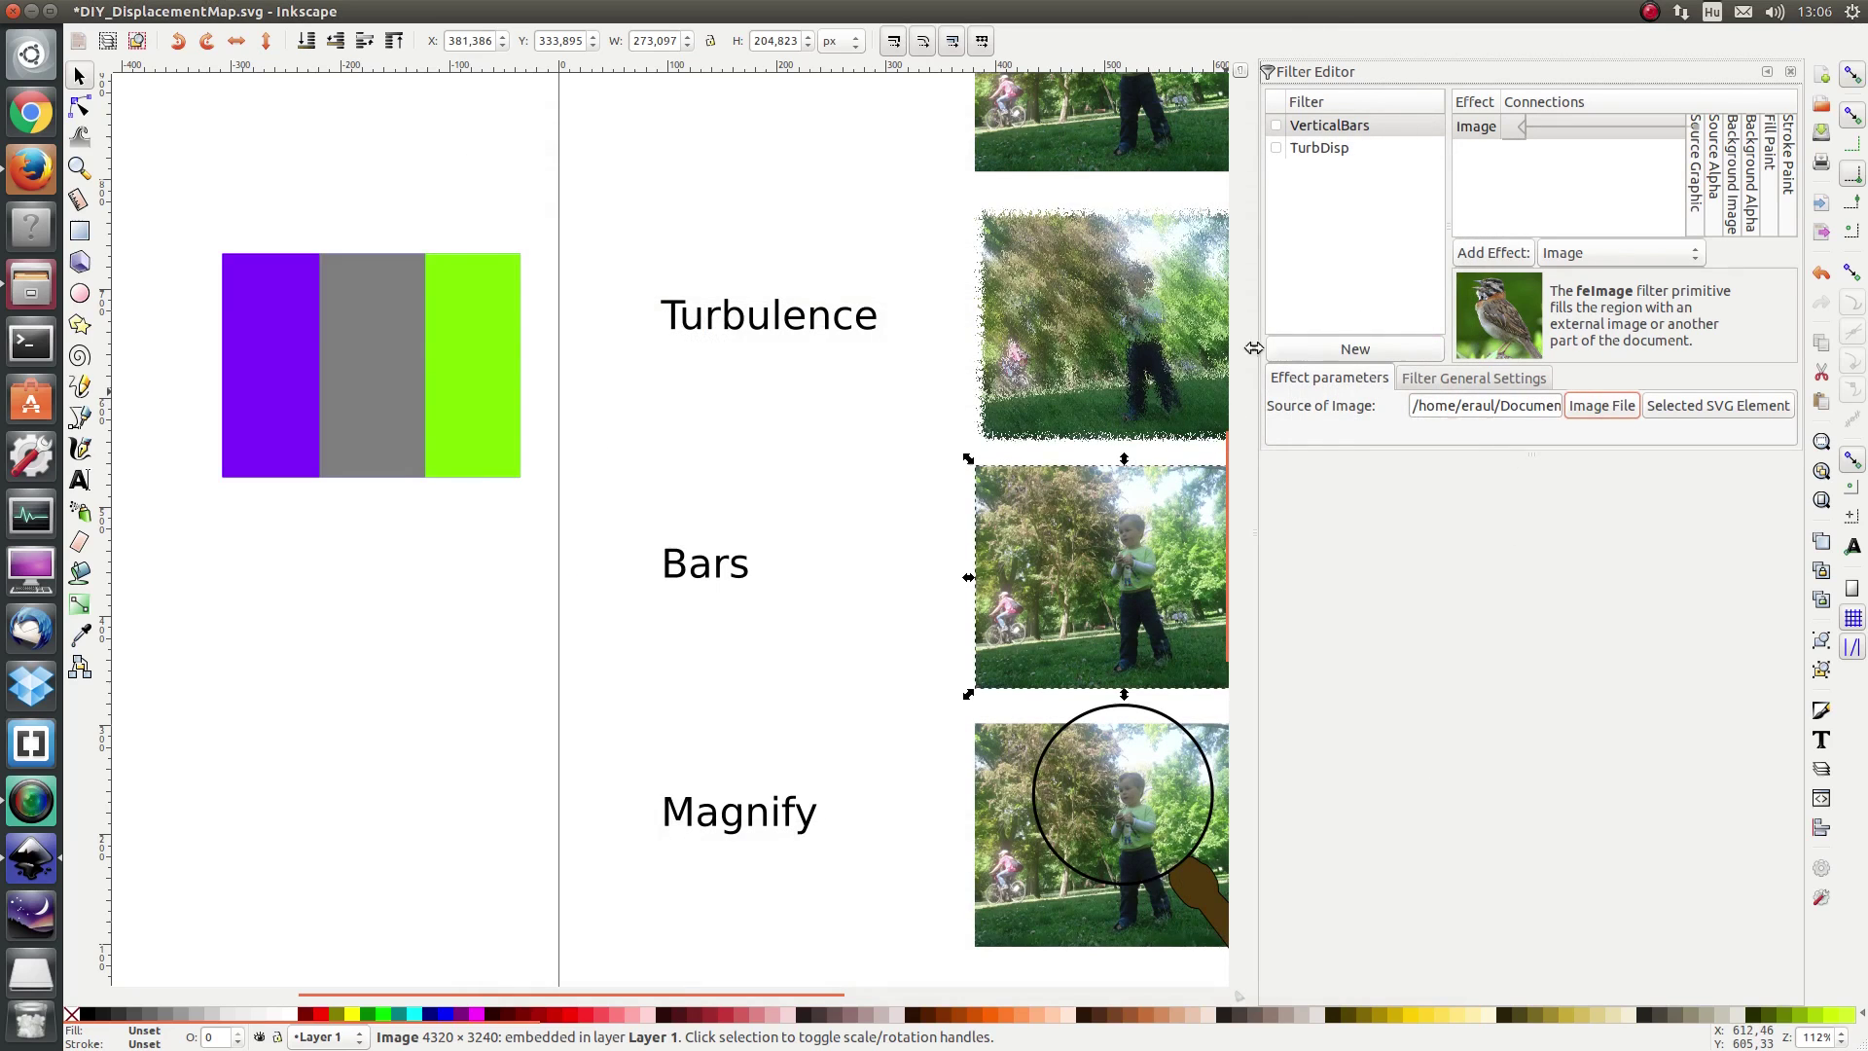
# Apply the VerticalBars filter to the selected Bars photo
pyautogui.click(1276, 126)
pyautogui.click(1275, 125)
pyautogui.click(1275, 125)
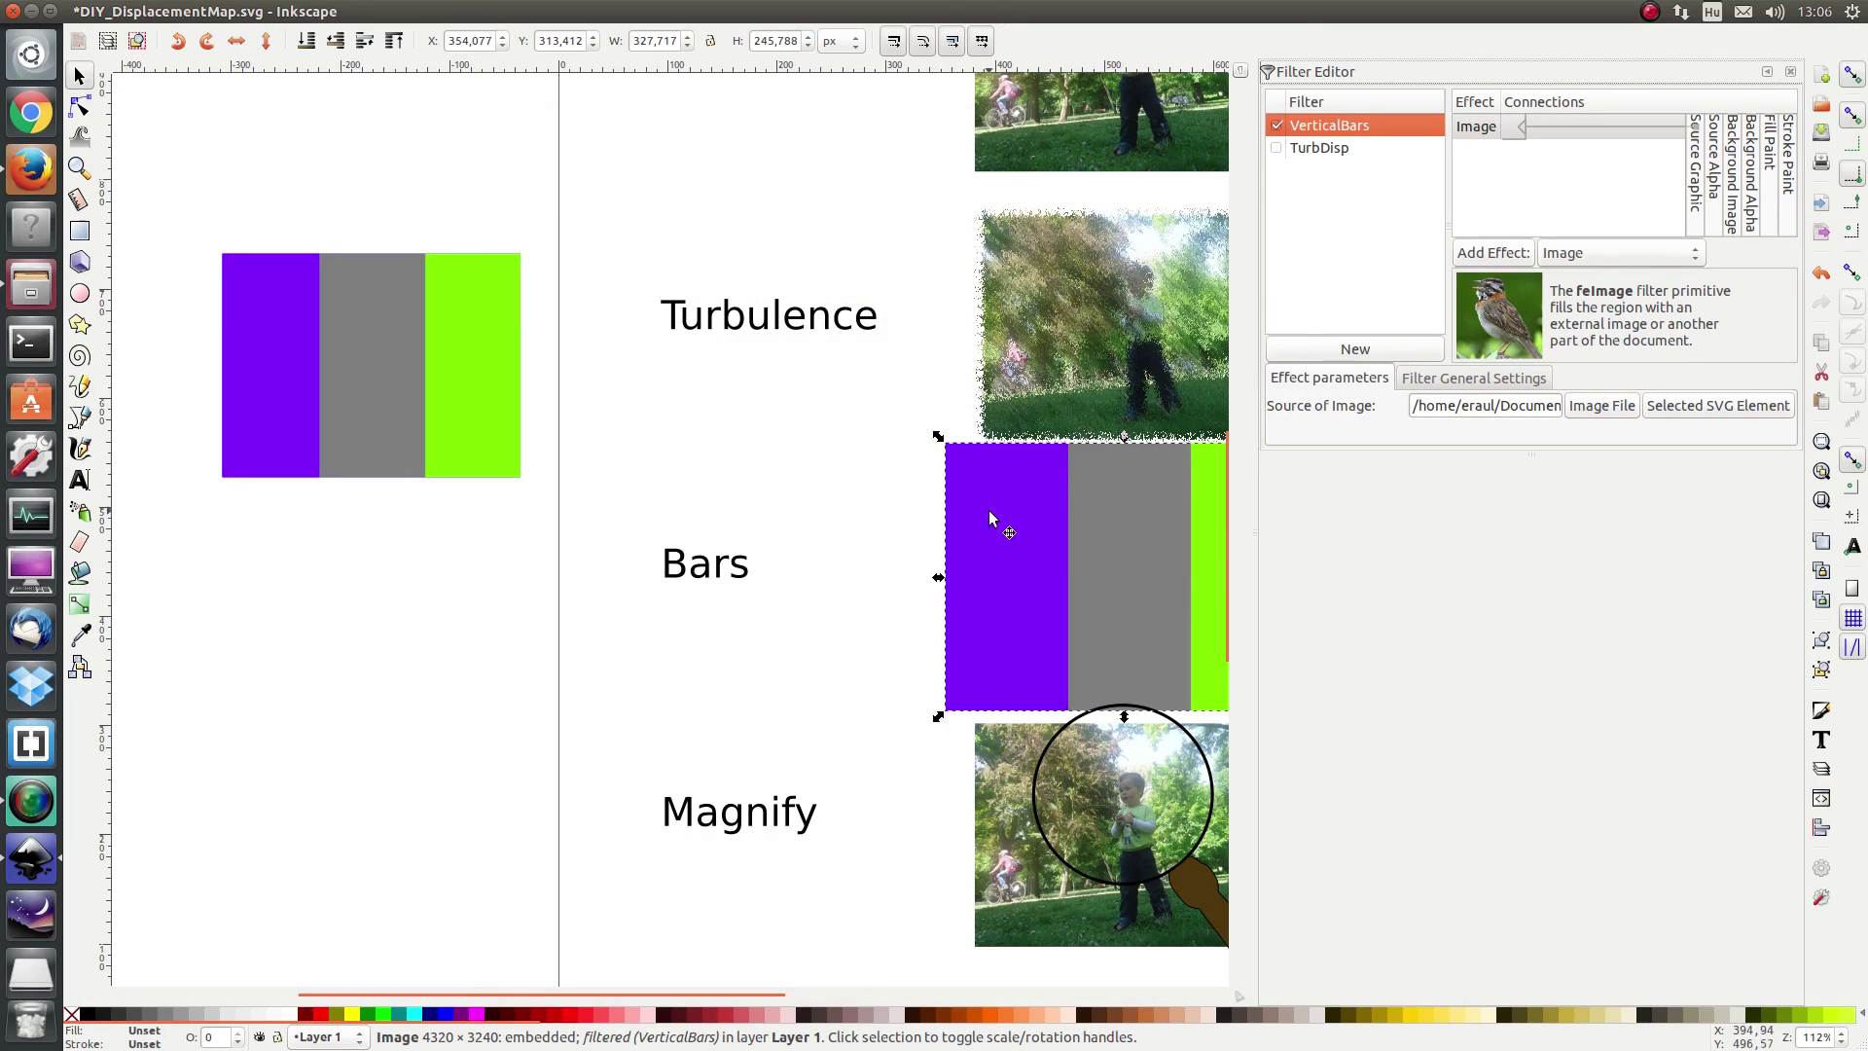
pyautogui.hscroll(4, 954, 498)
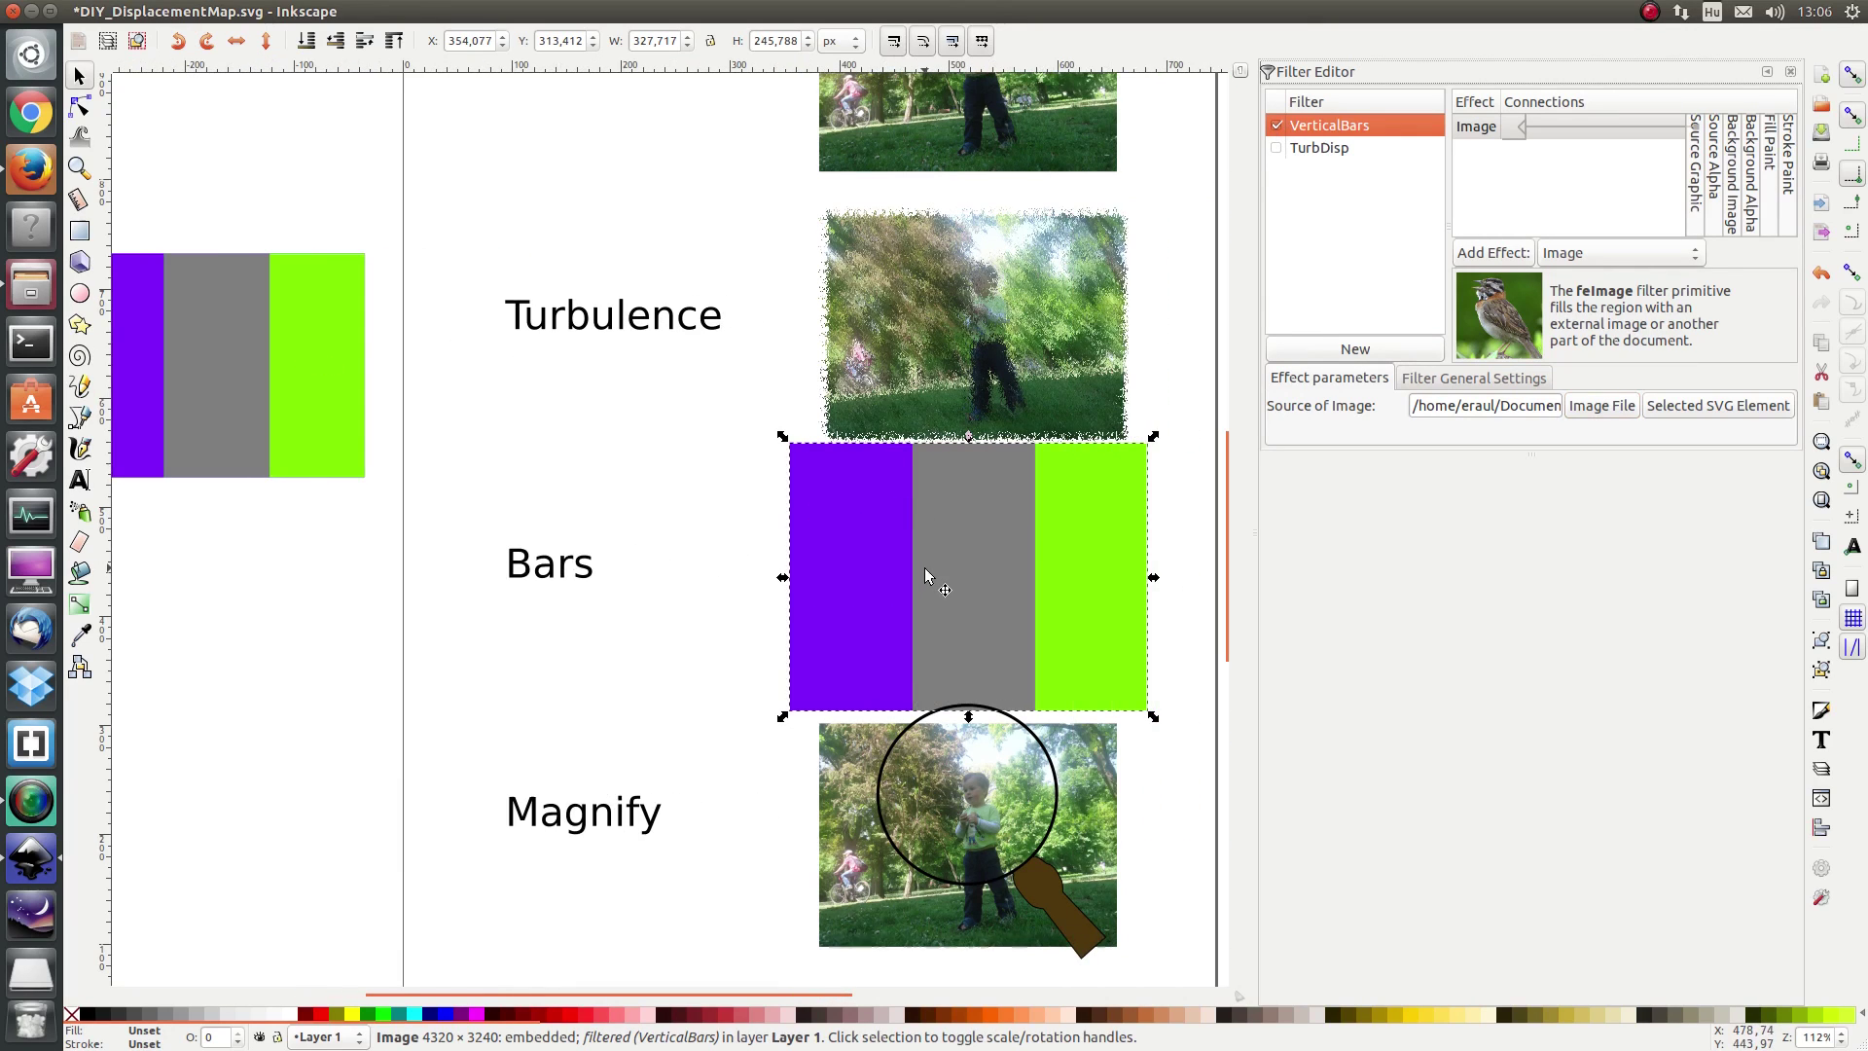
# Set the filter region coordinates to 0, 0 and dimensions to 1, 1
pyautogui.click(1478, 385)
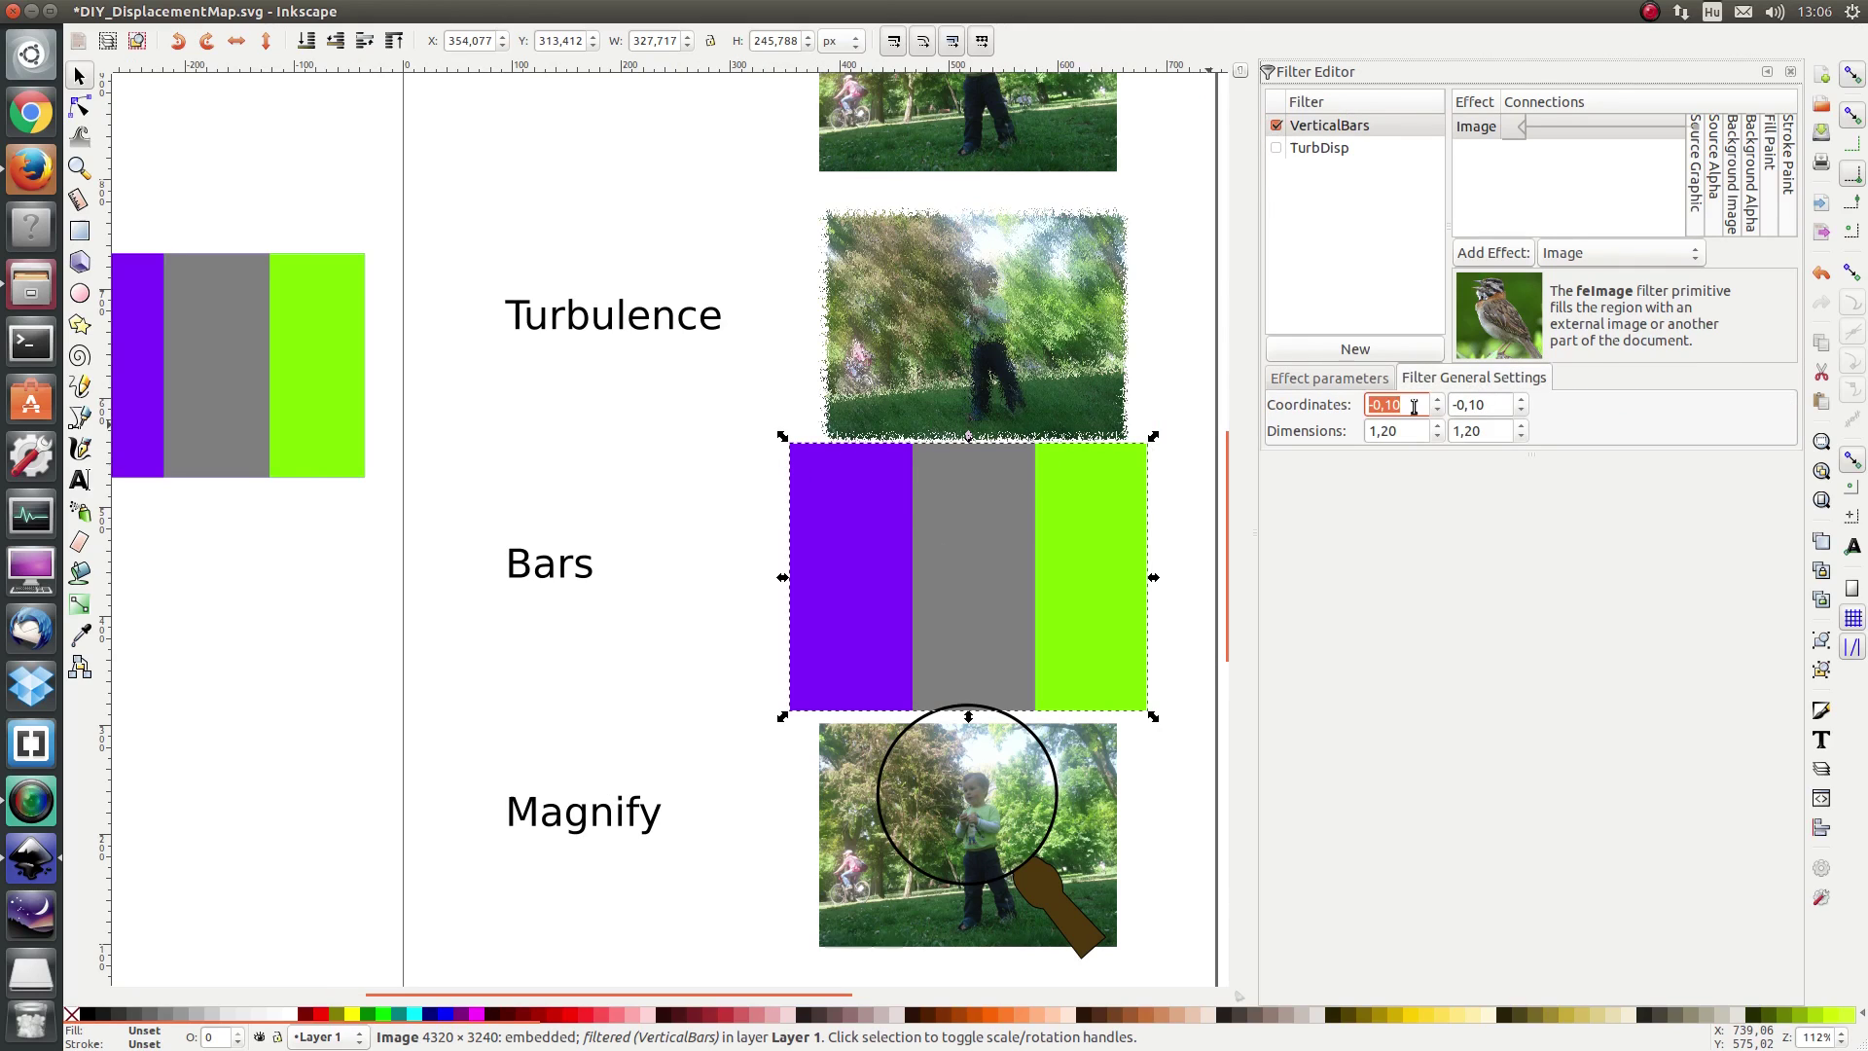
pyautogui.write('0')
pyautogui.press('Tab')
pyautogui.write('0')
pyautogui.press('Tab')
pyautogui.write('1')
pyautogui.press('Tab')
pyautogui.write('1')
pyautogui.press('Tab')
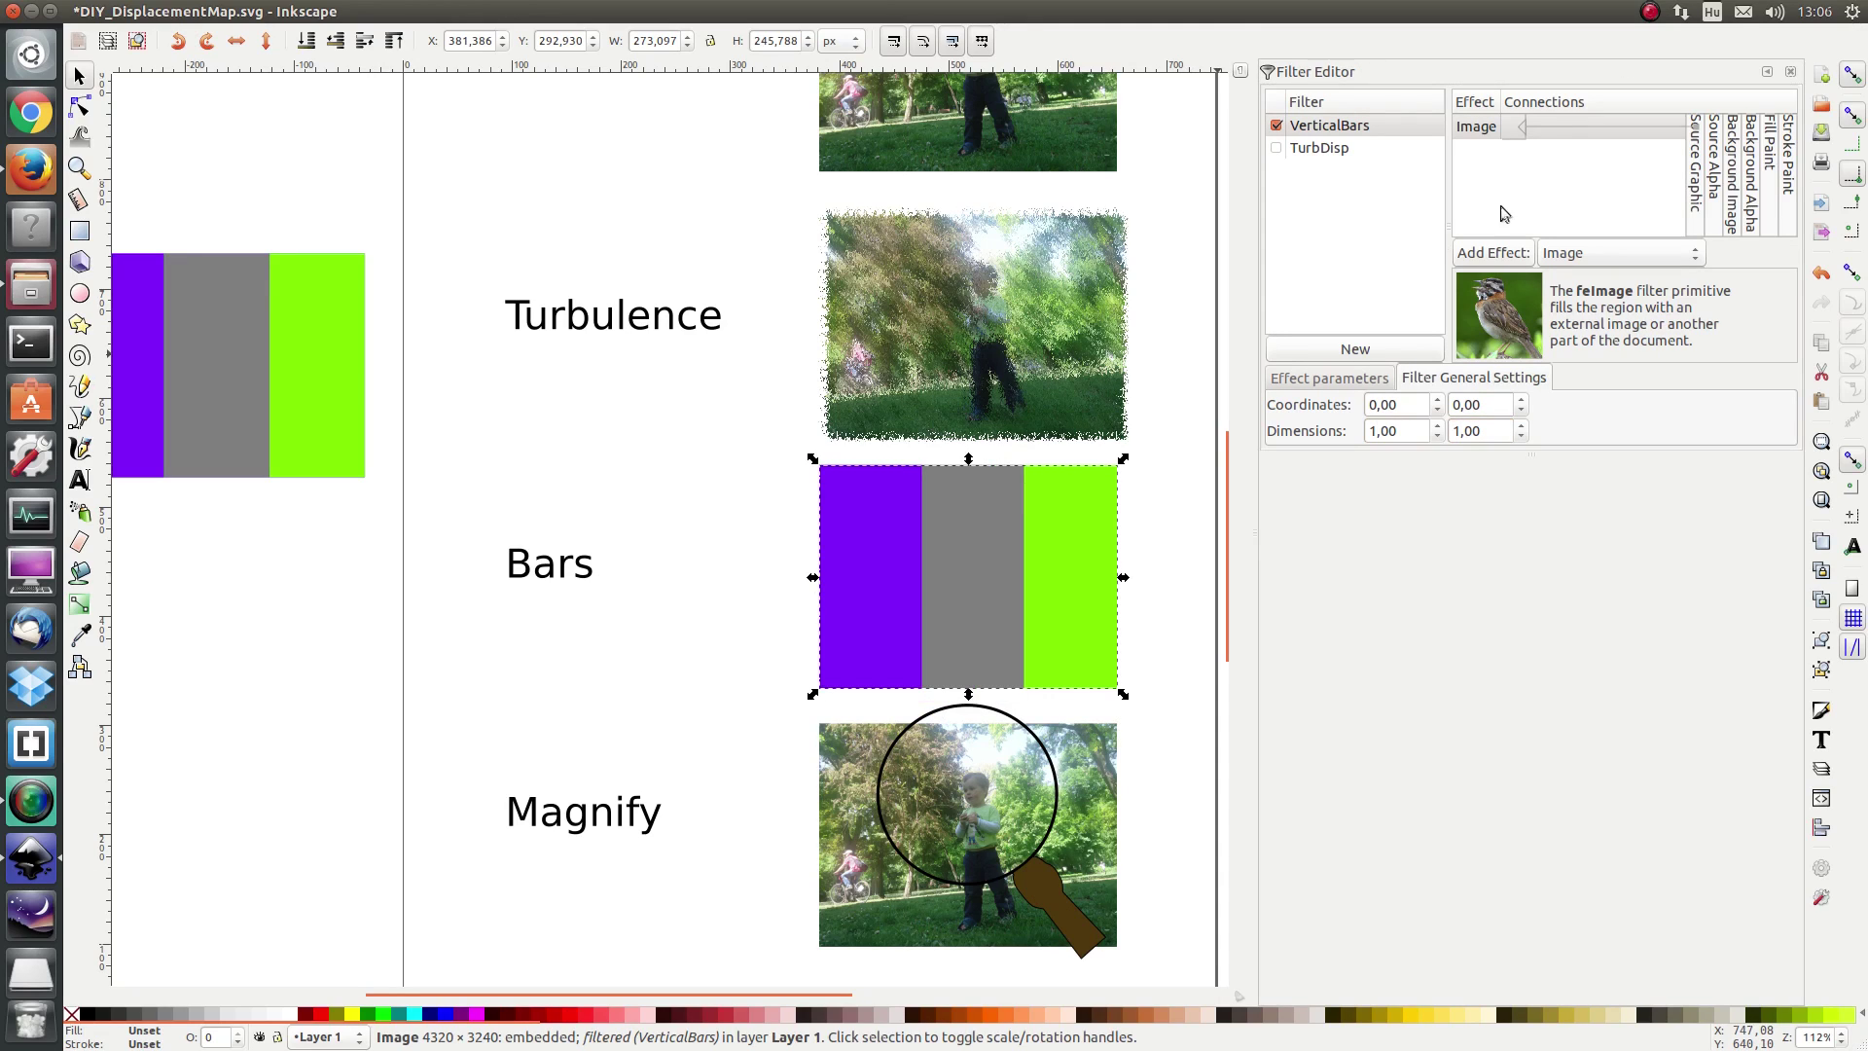
# Add a Displacement Map effect to VerticalBars and connect its second input to Source Graphic
pyautogui.click(1569, 259)
pyautogui.click(1585, 175)
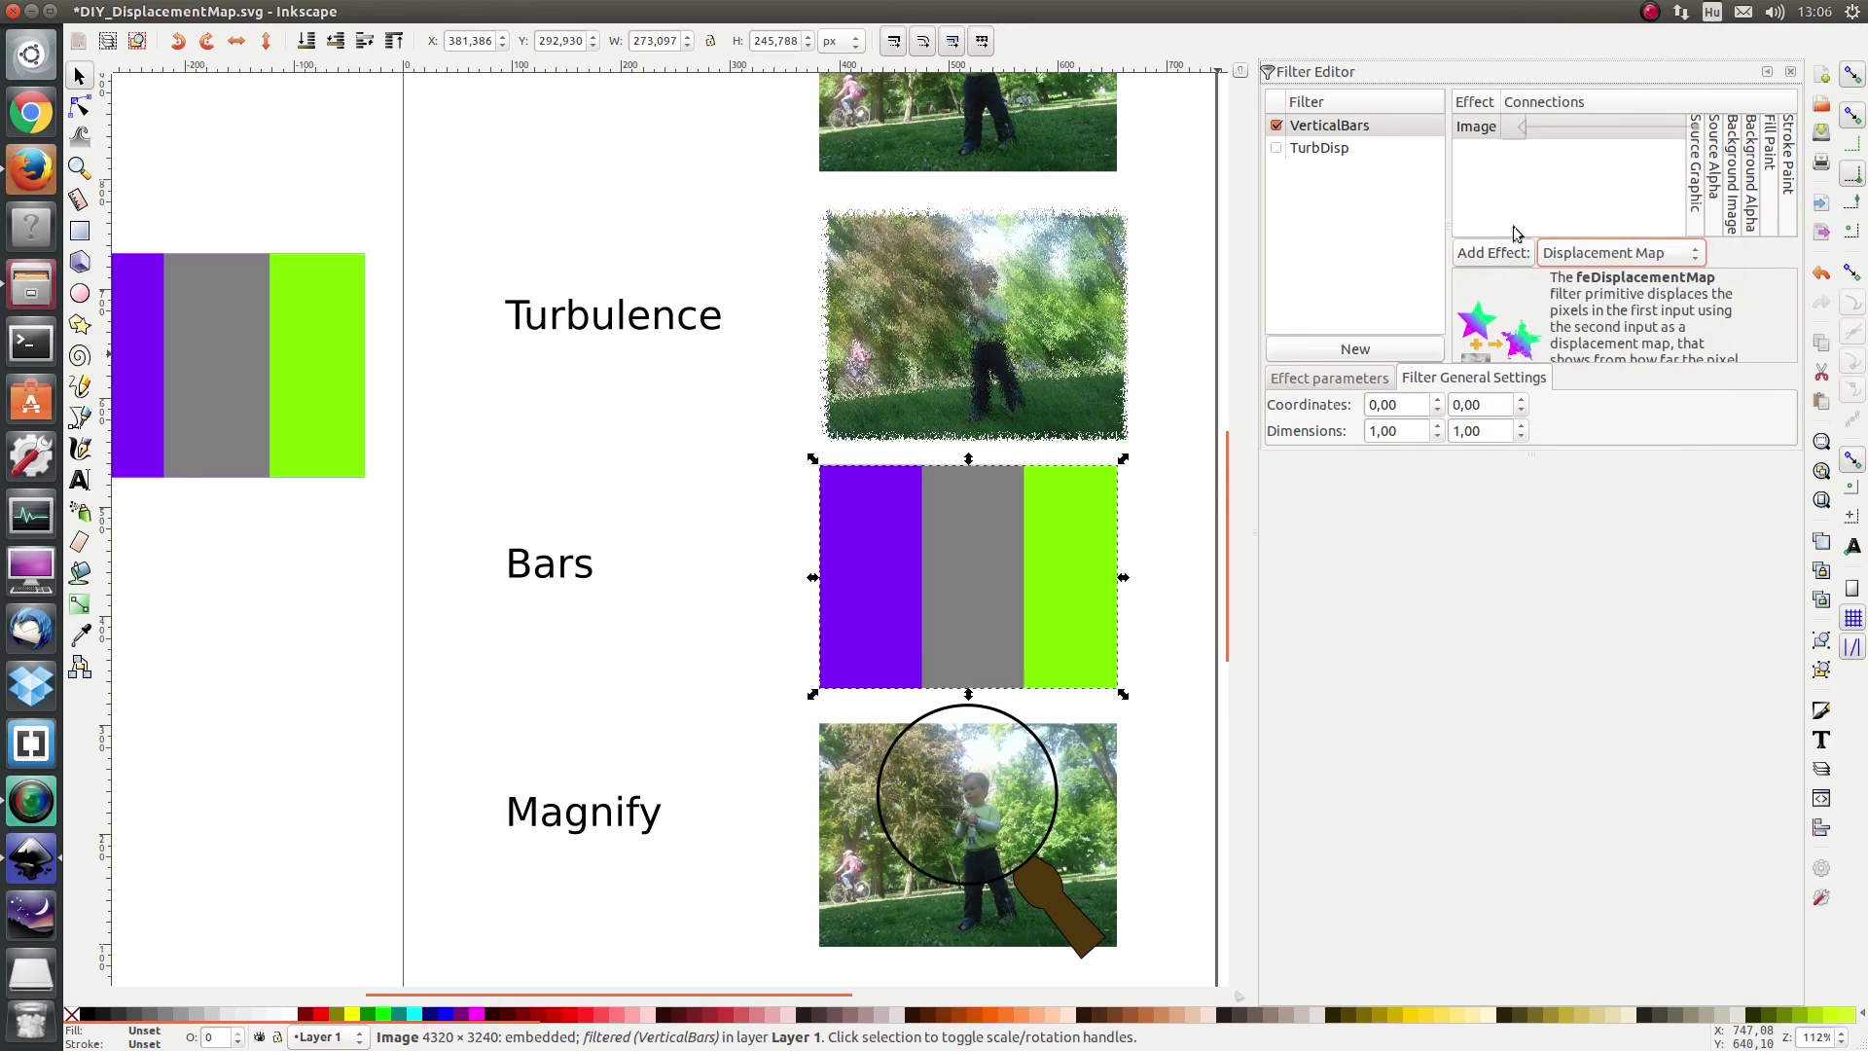
pyautogui.click(1496, 258)
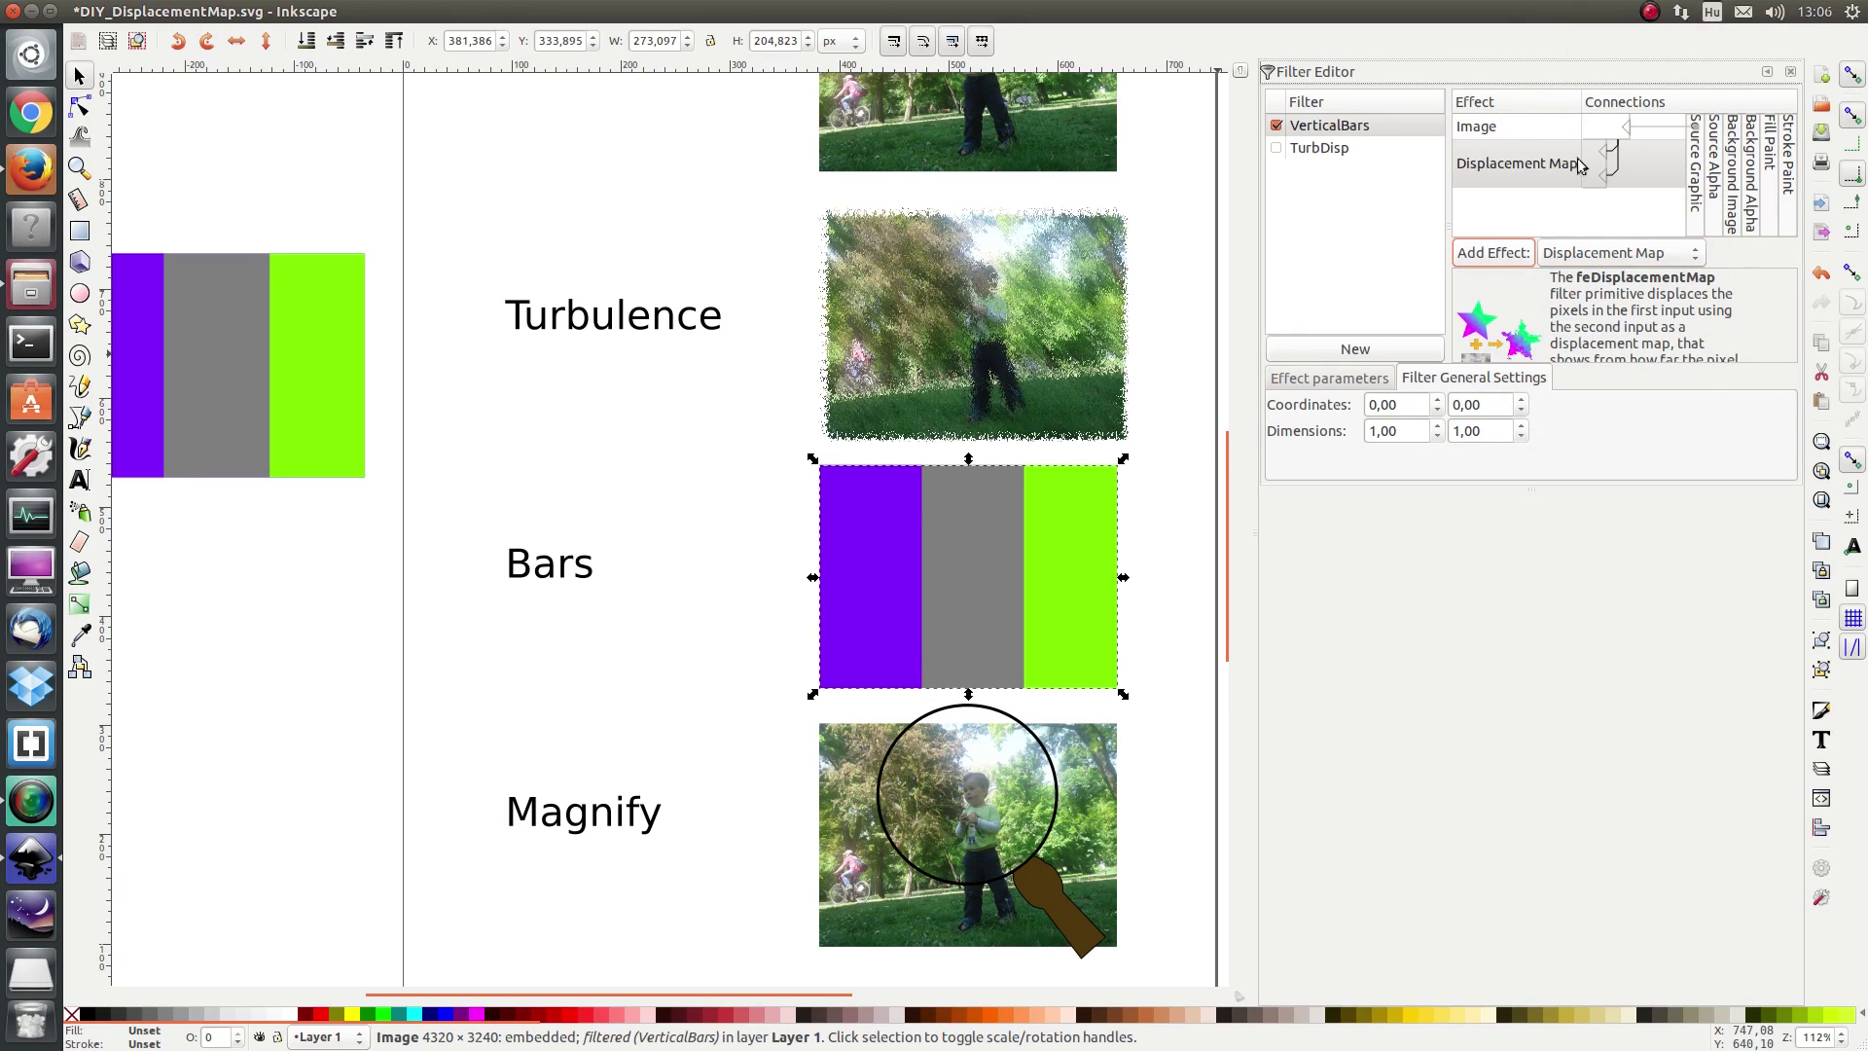
pyautogui.moveTo(1600, 161); pyautogui.dragTo(1694, 153)
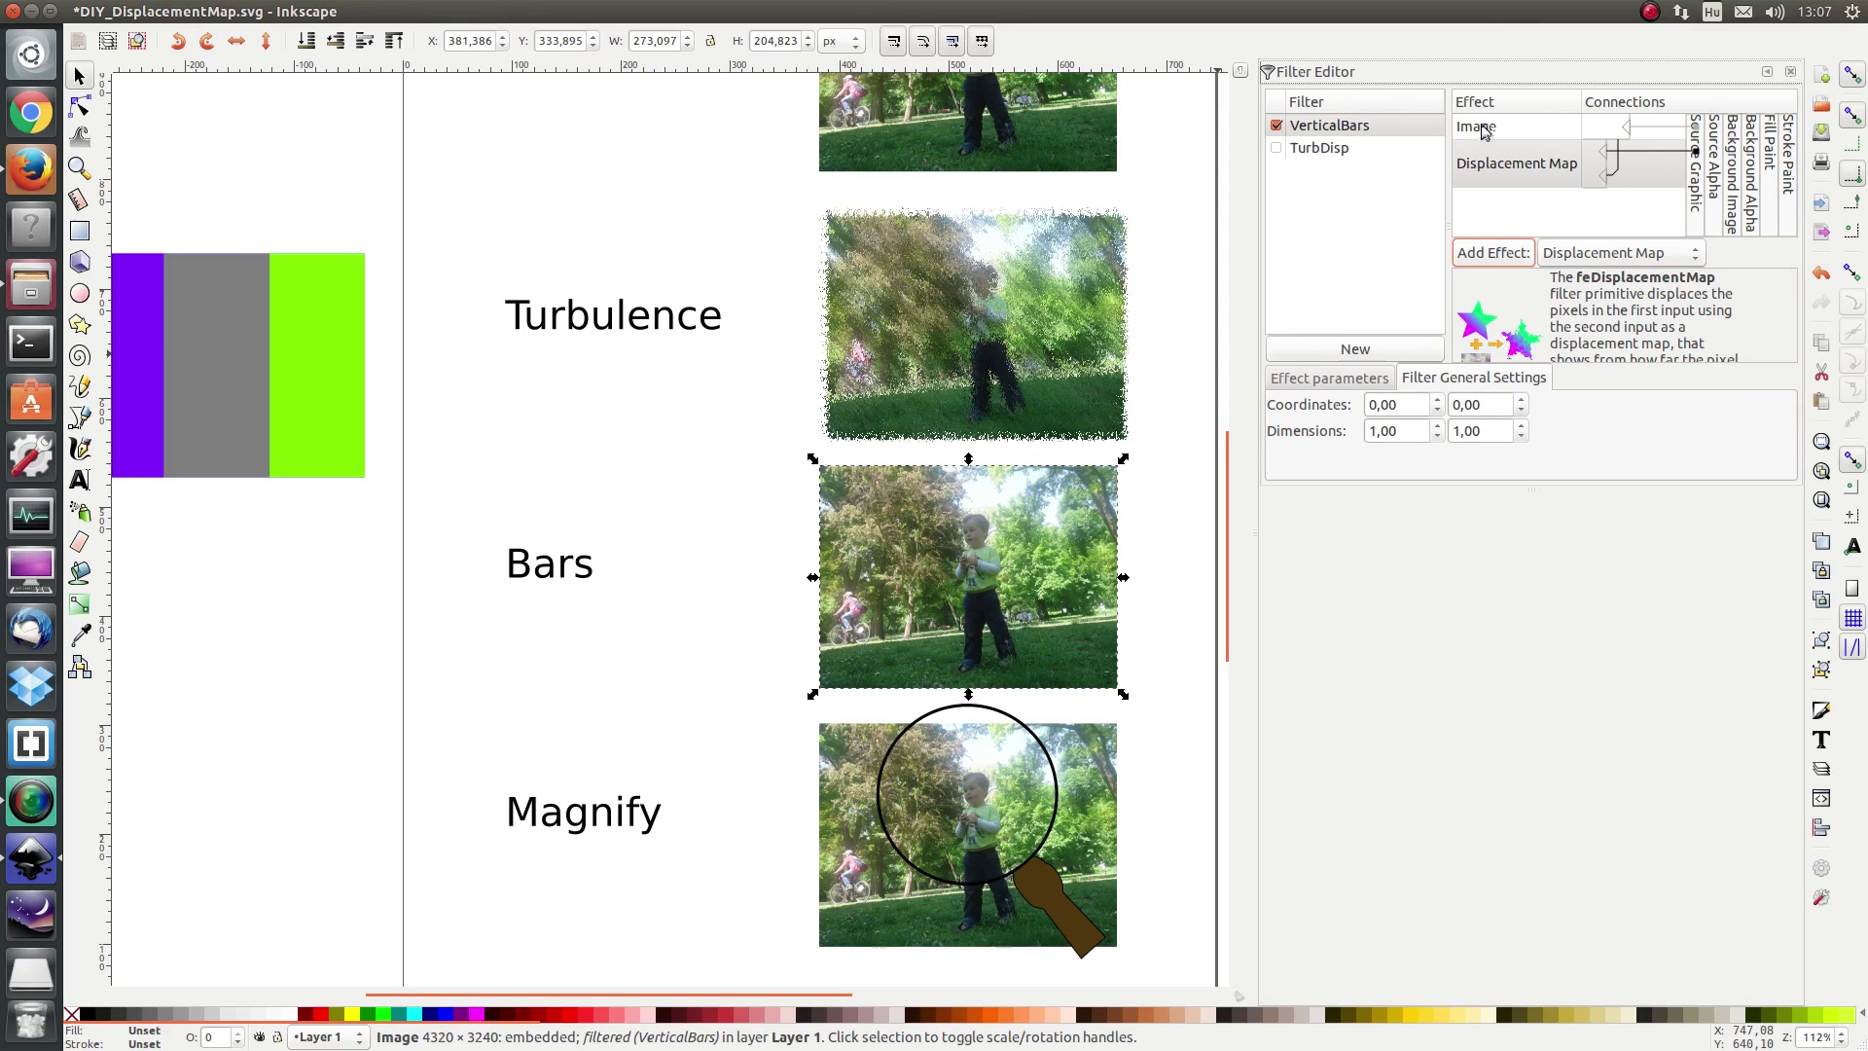
# Set the displacement to X channel Blue, Y channel Green, and scale 100
pyautogui.click(1298, 379)
pyautogui.scroll(3, 1435, 465)
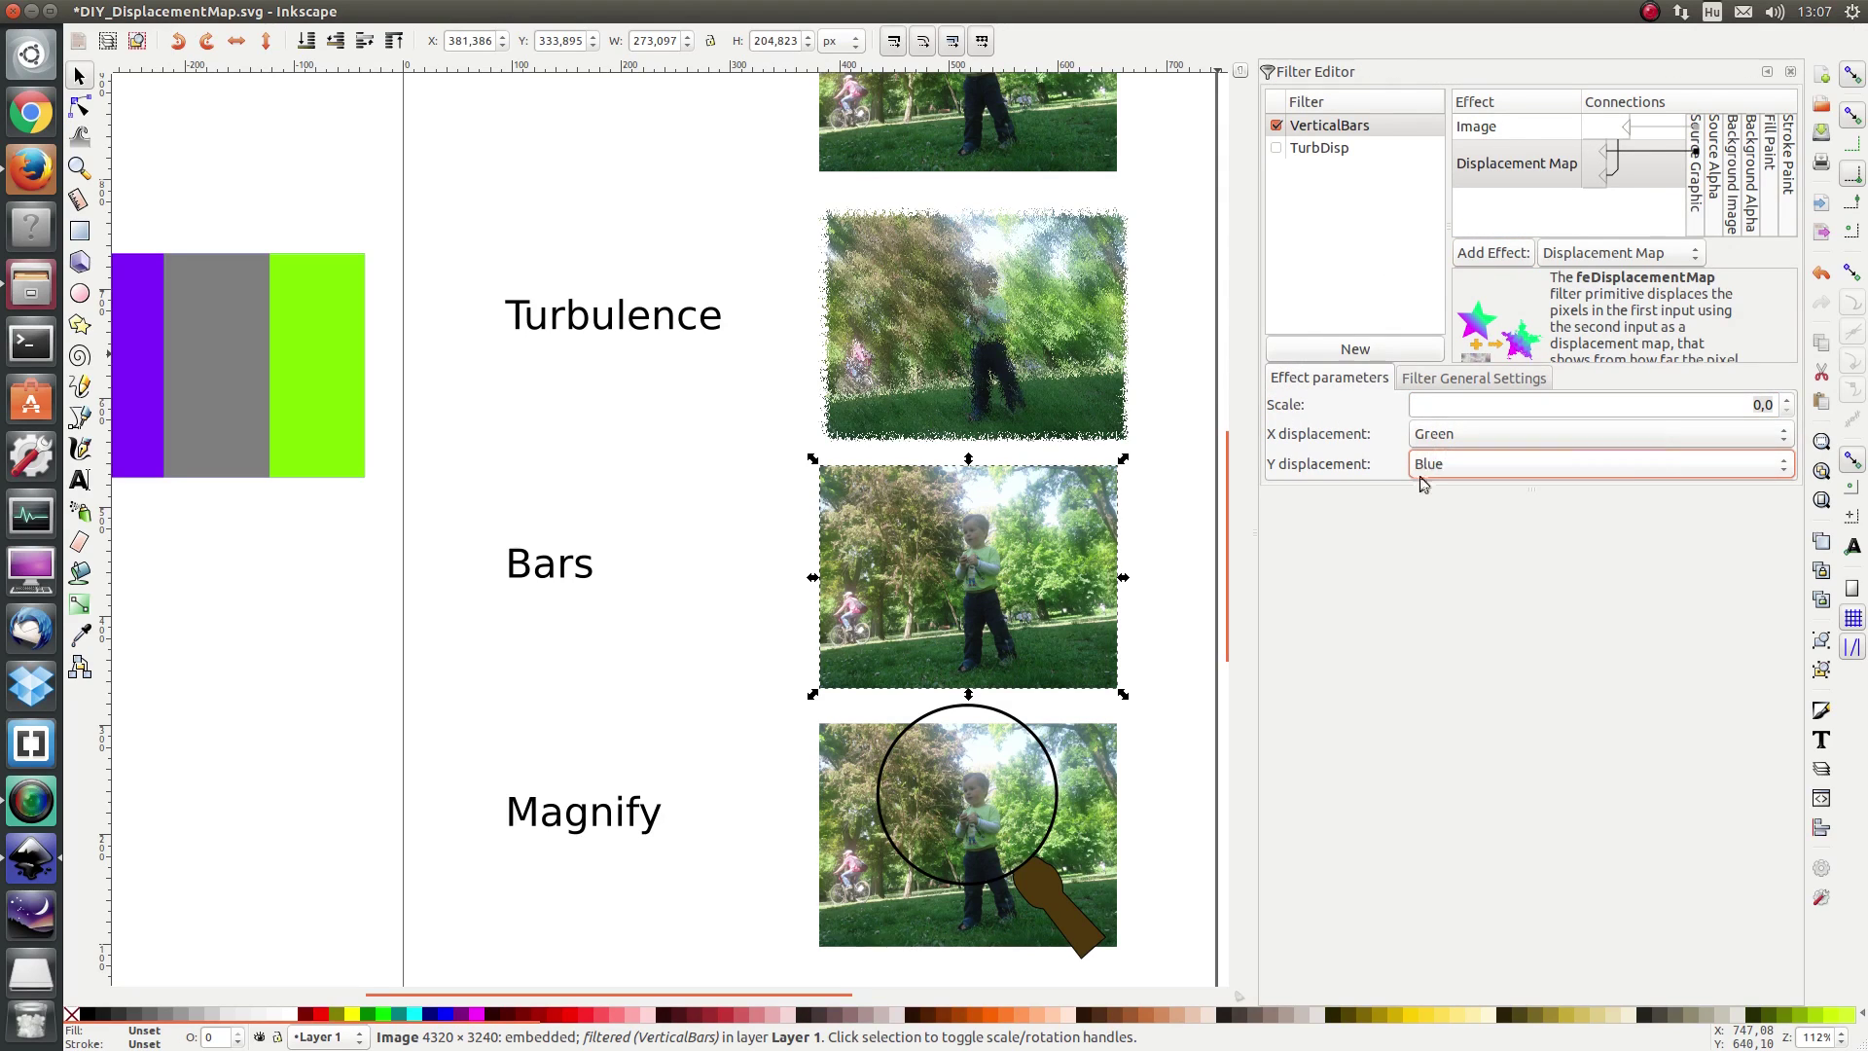
pyautogui.scroll(5, 1788, 402)
pyautogui.scroll(10, 1788, 403)
pyautogui.scroll(7, 1788, 402)
pyautogui.scroll(10, 1788, 403)
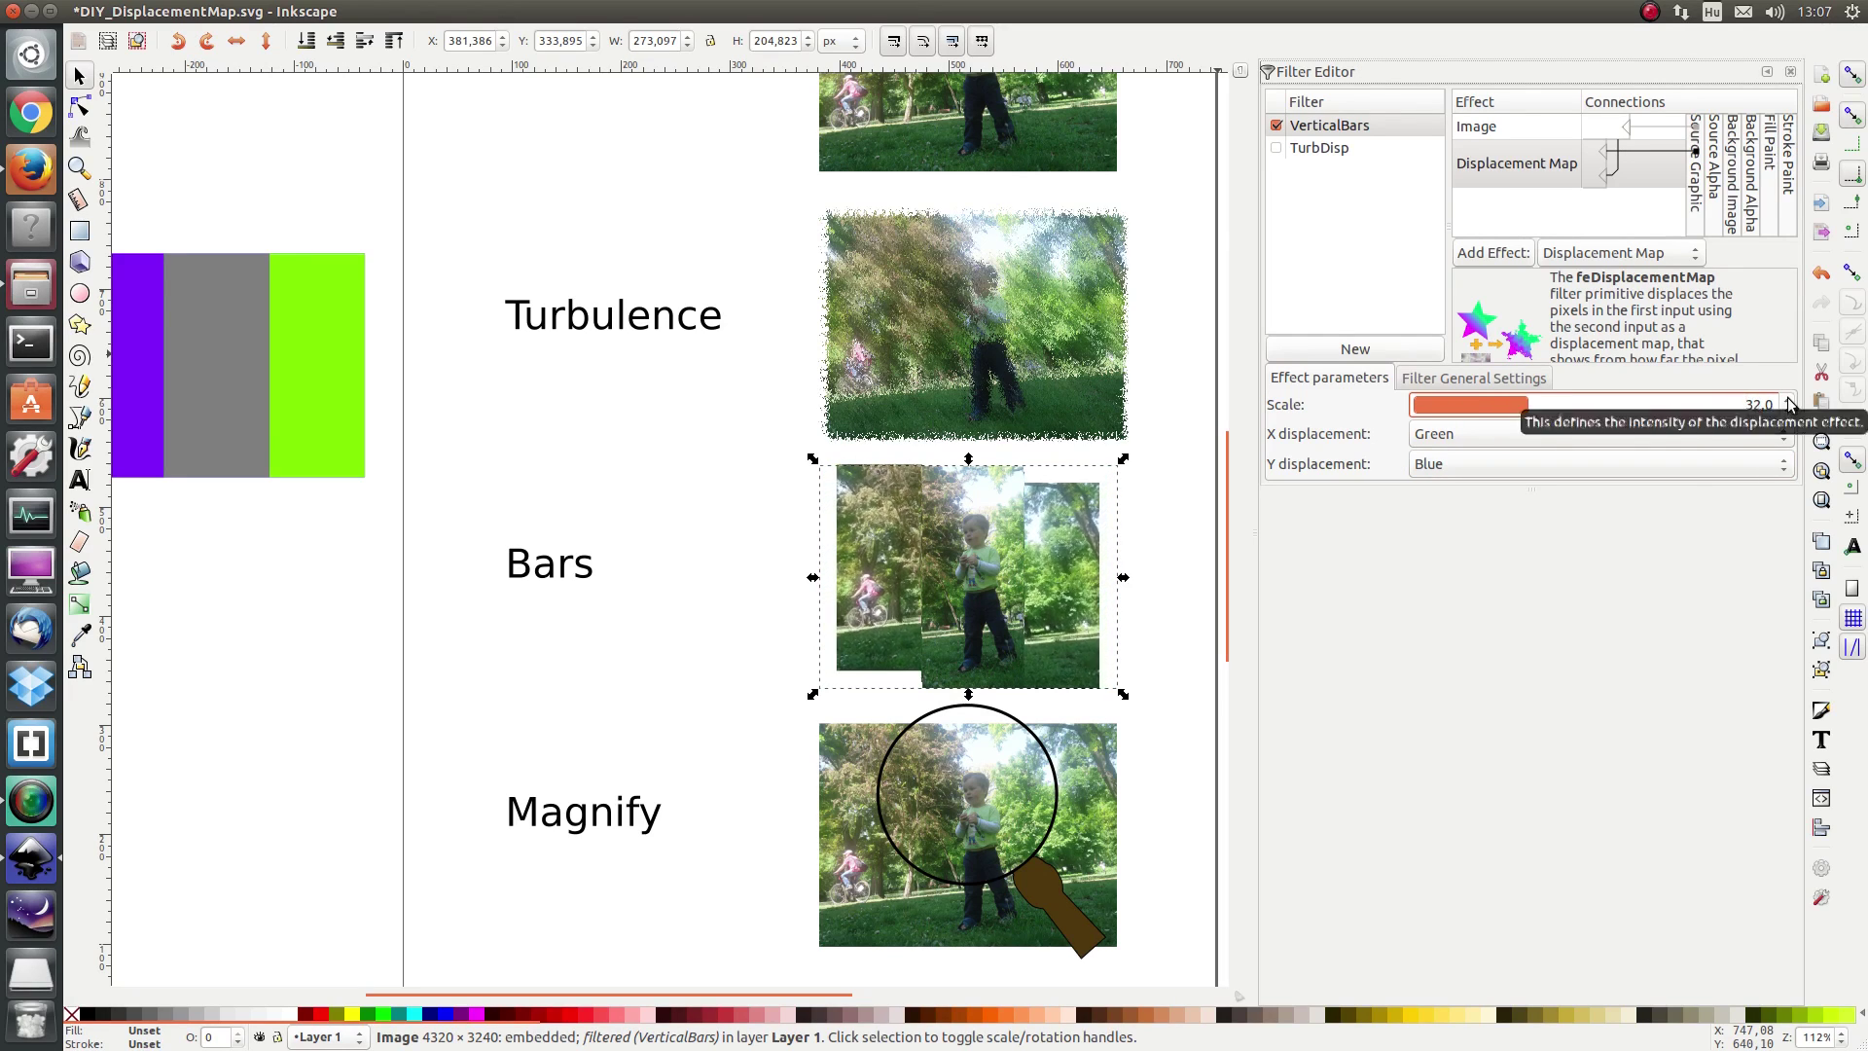
pyautogui.click(1487, 433)
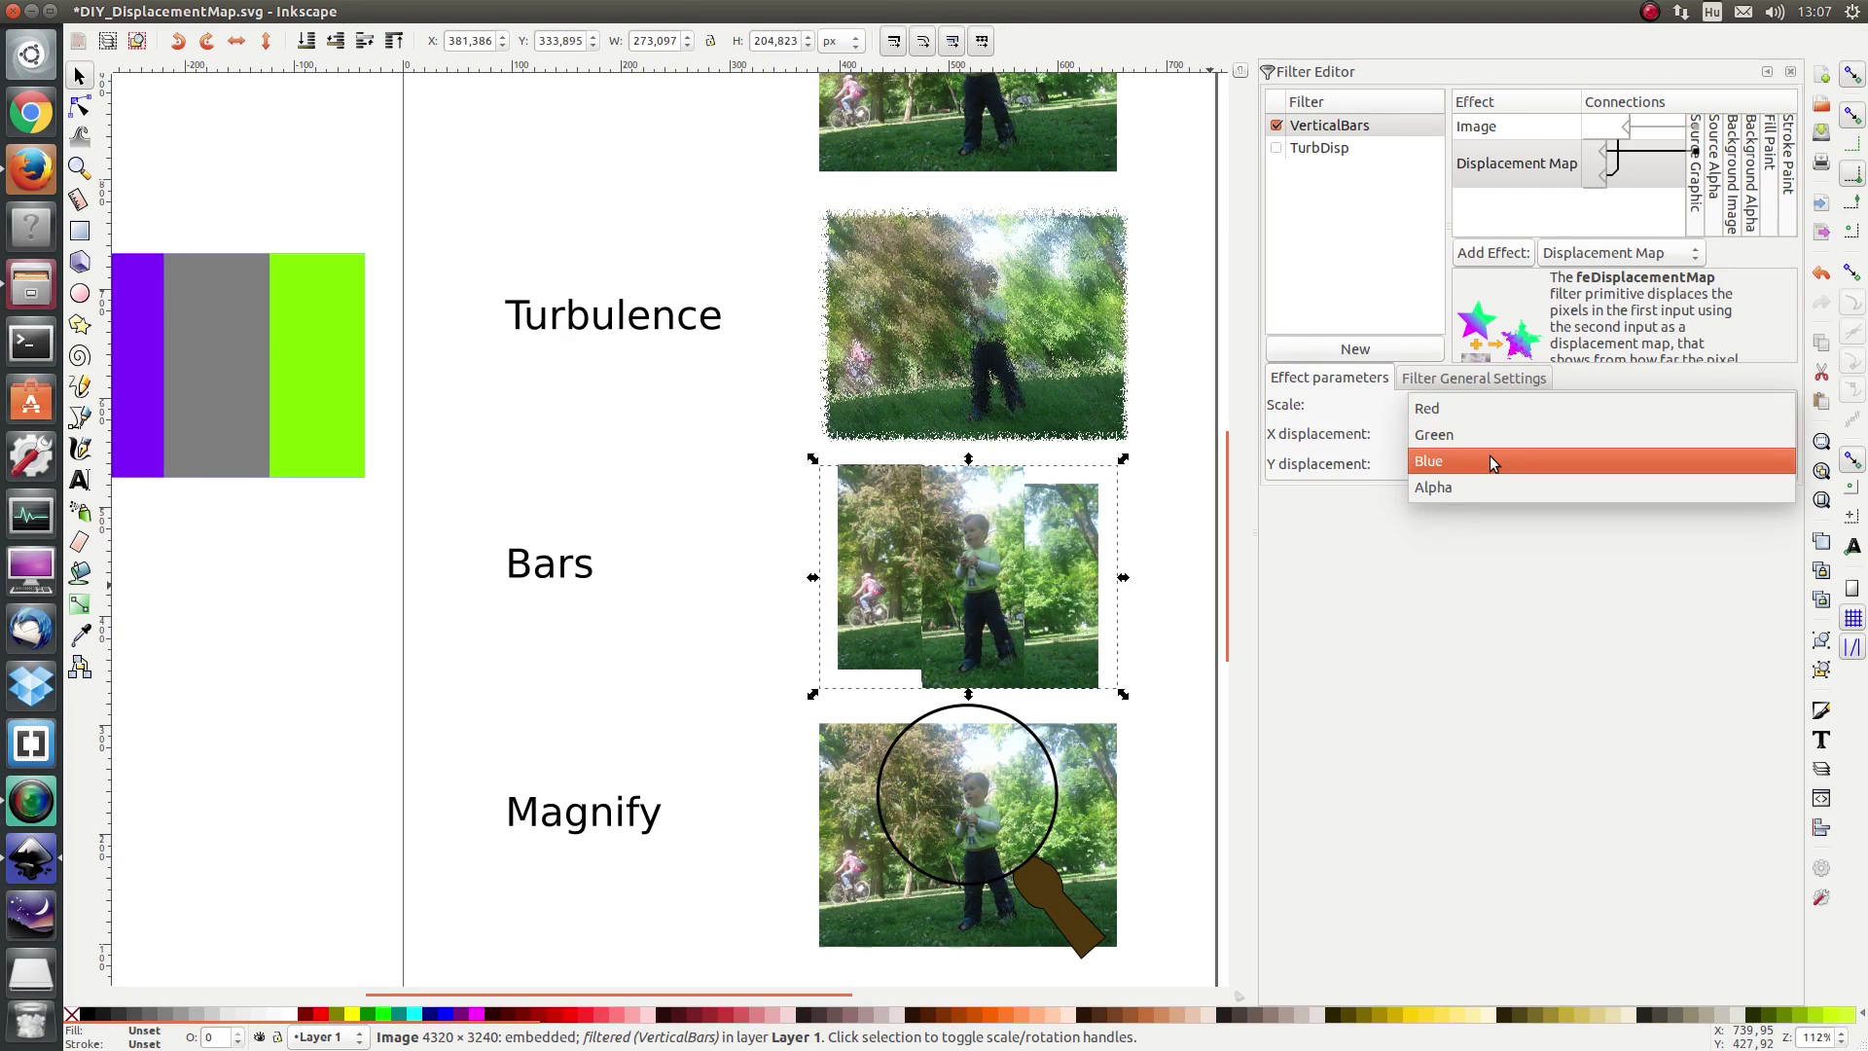
pyautogui.click(1490, 455)
pyautogui.click(1474, 463)
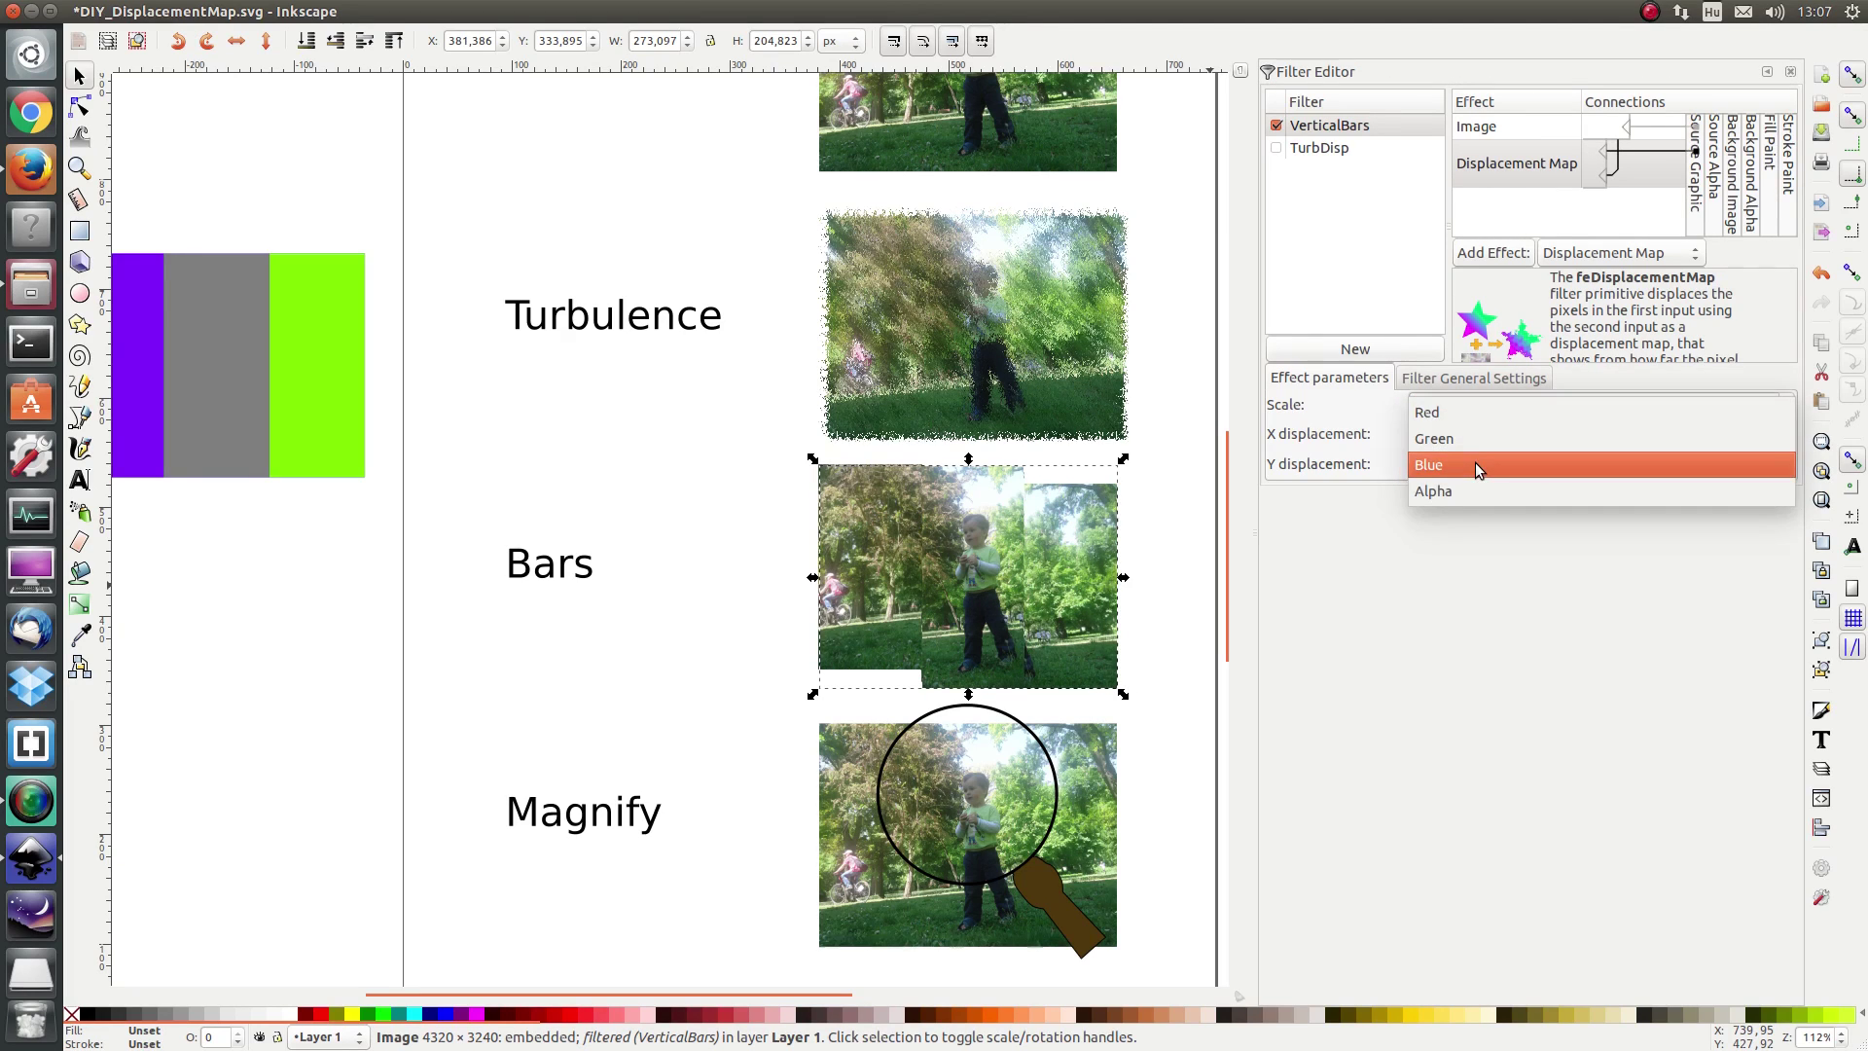
pyautogui.click(1479, 436)
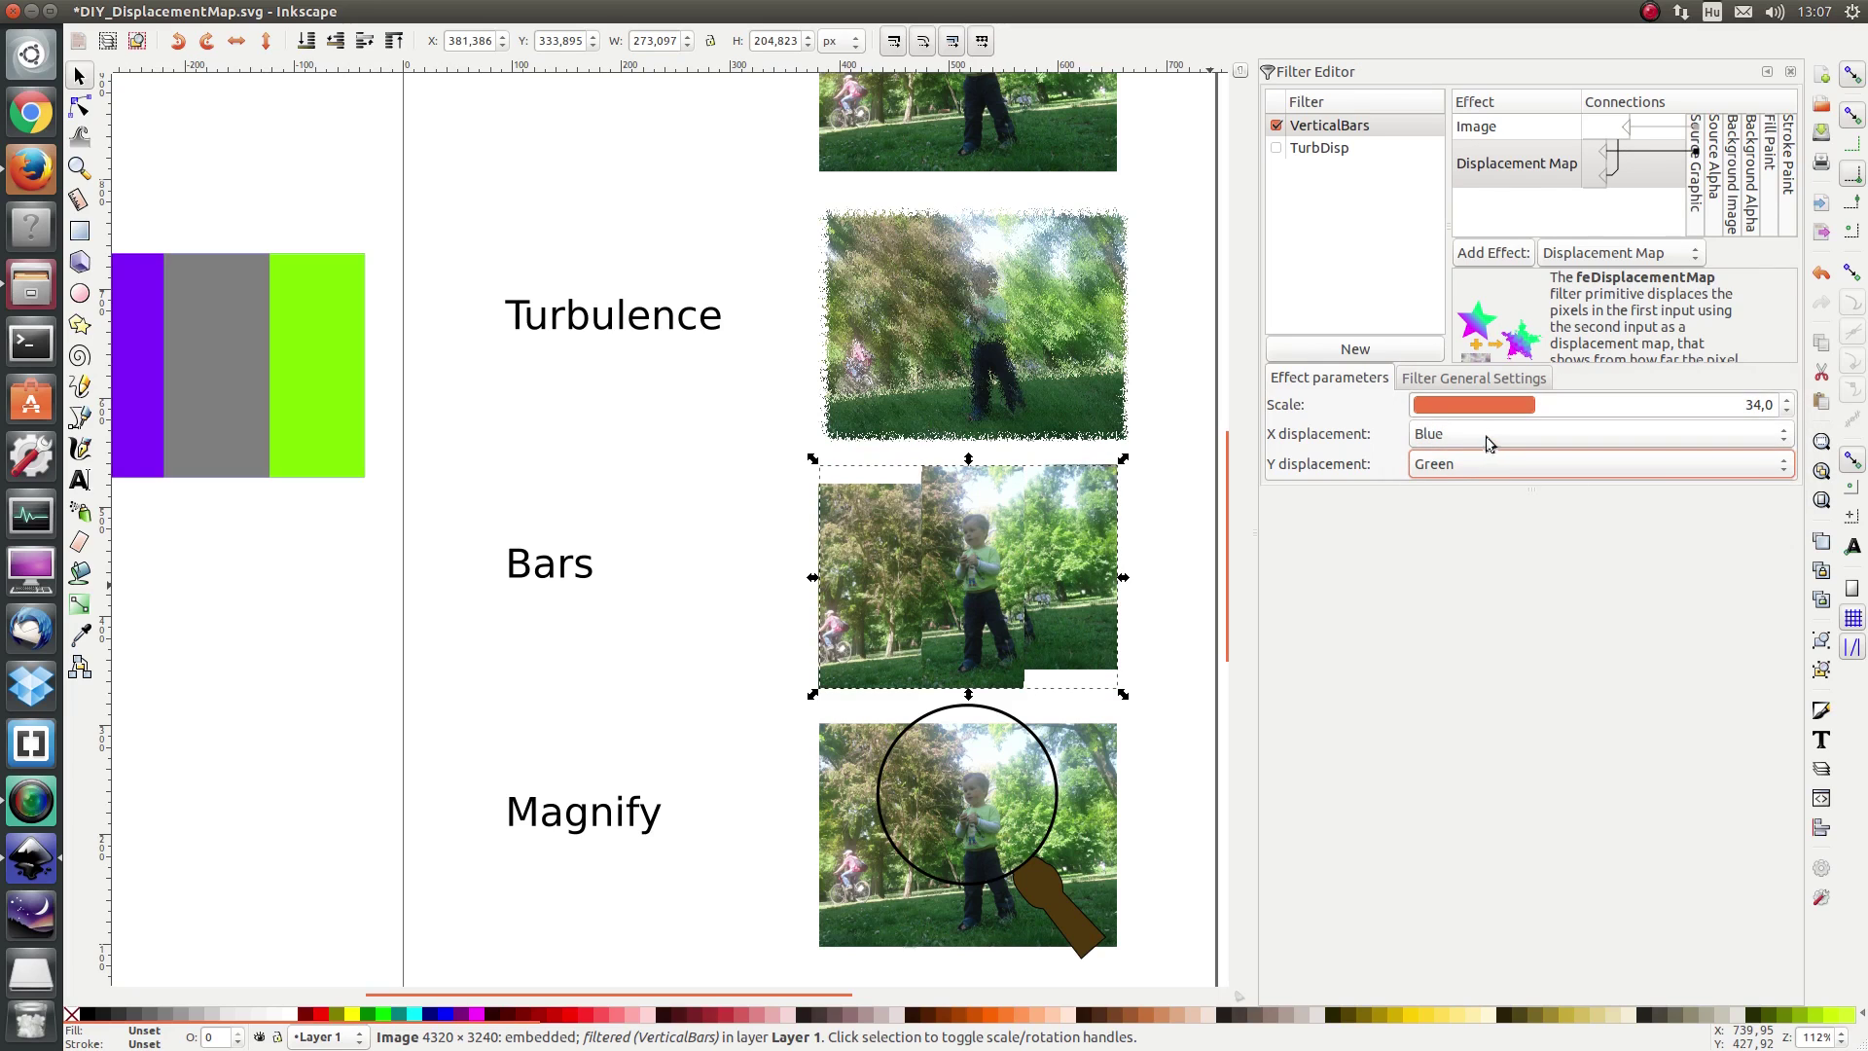
pyautogui.moveTo(1547, 405); pyautogui.dragTo(1829, 416)
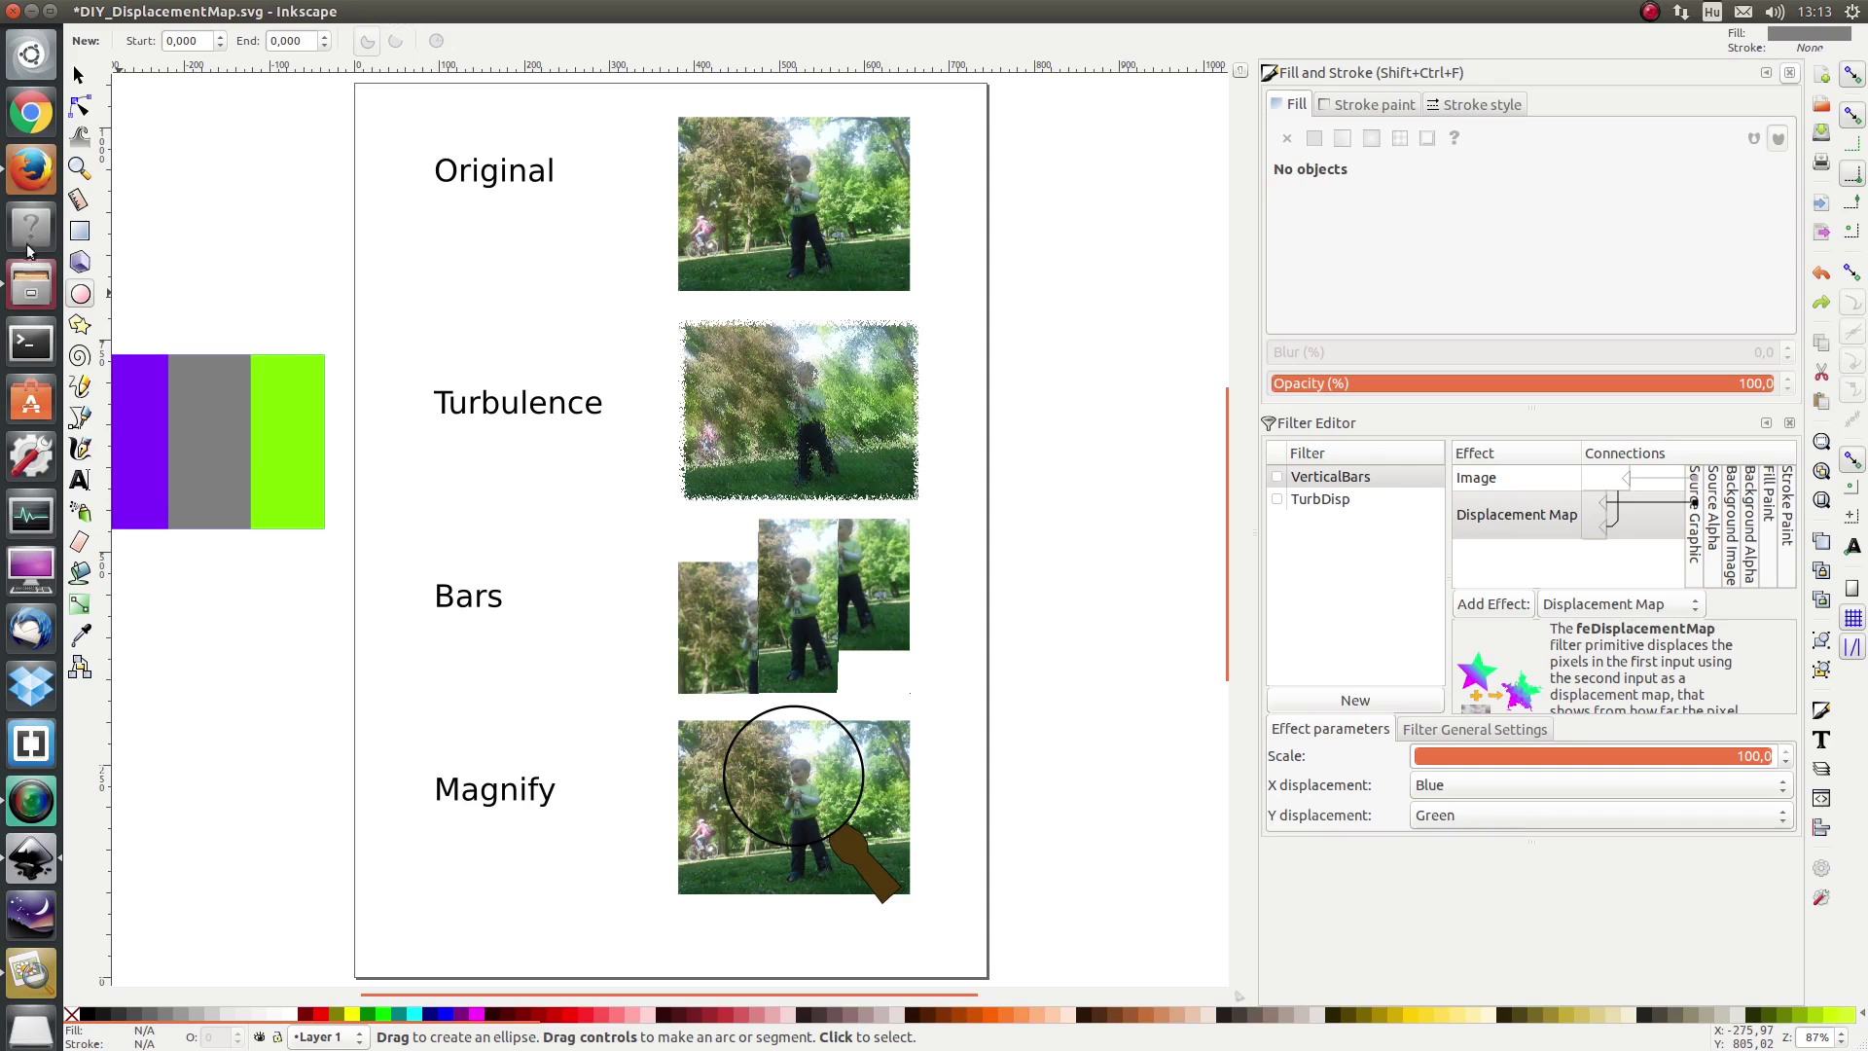
# Delete the green bar from the map and select the remaining rectangle
pyautogui.click(81, 77)
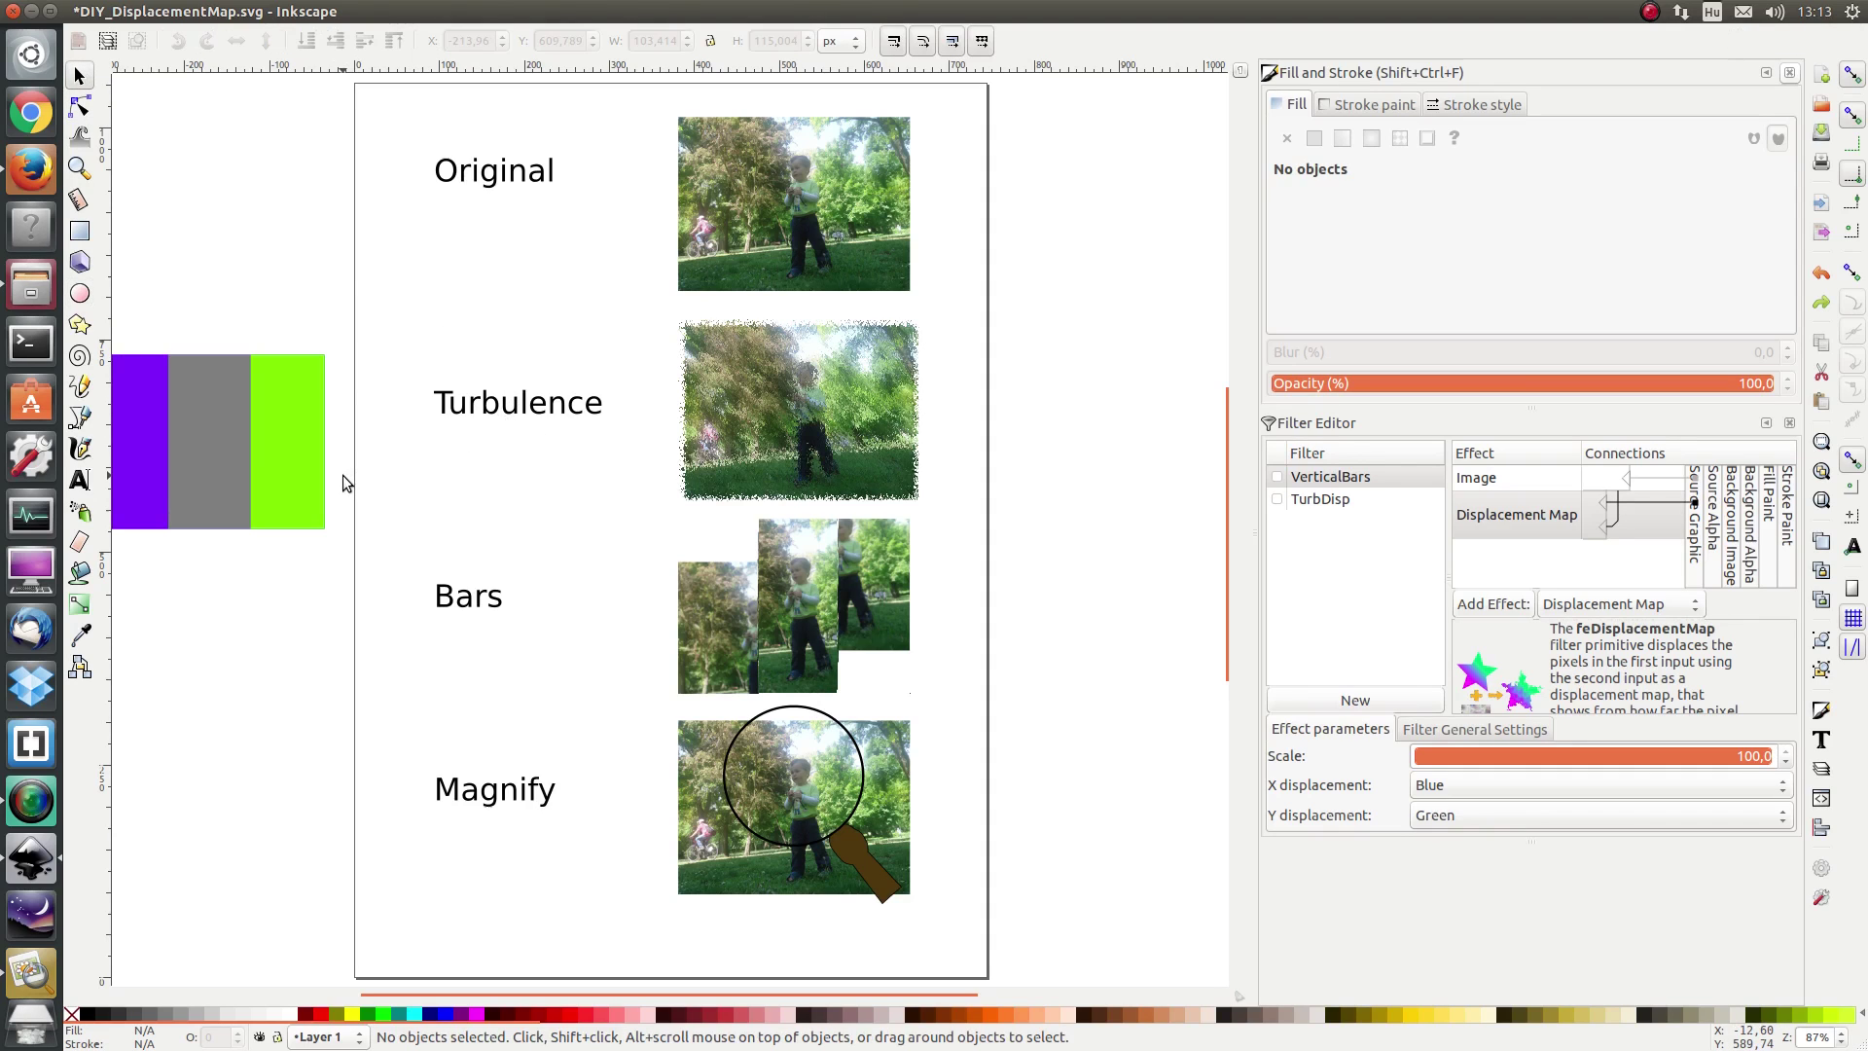
pyautogui.scroll(2, 371, 471)
pyautogui.scroll(-2, 371, 470)
pyautogui.hscroll(-4, 372, 473)
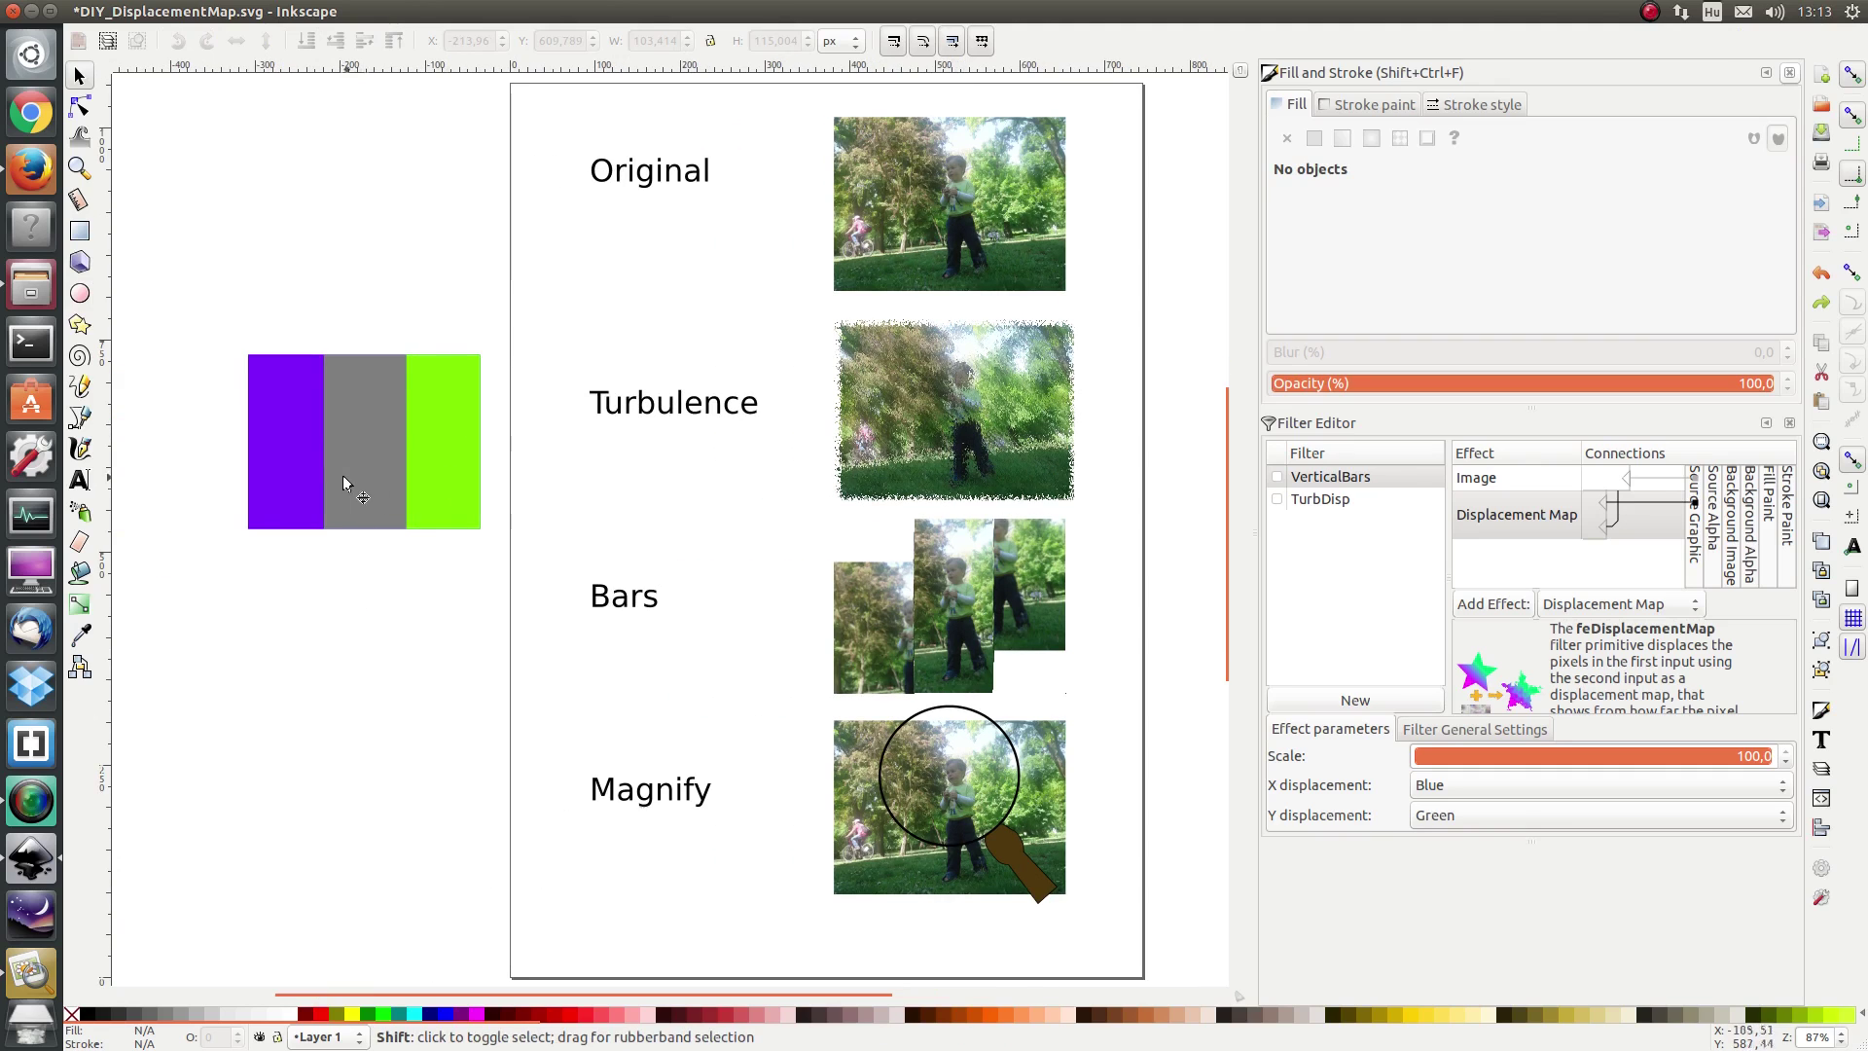
pyautogui.click(296, 450)
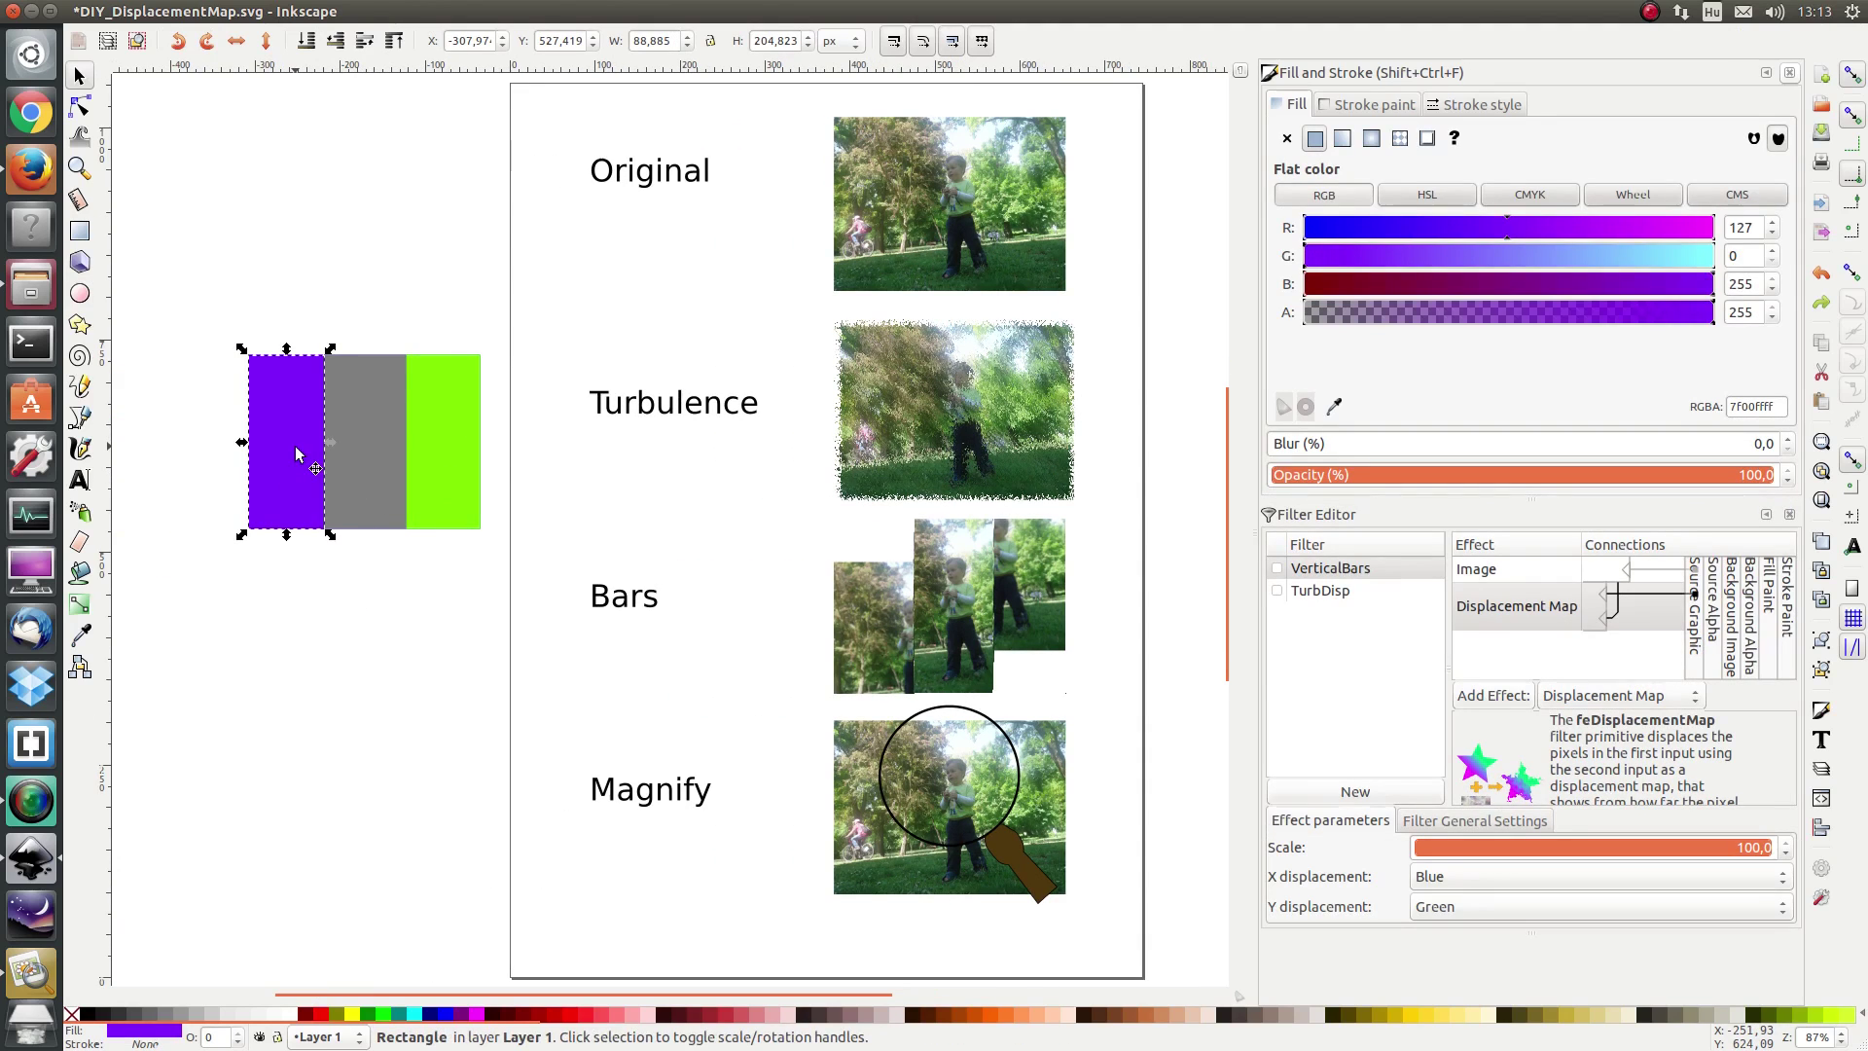
pyautogui.click(352, 436)
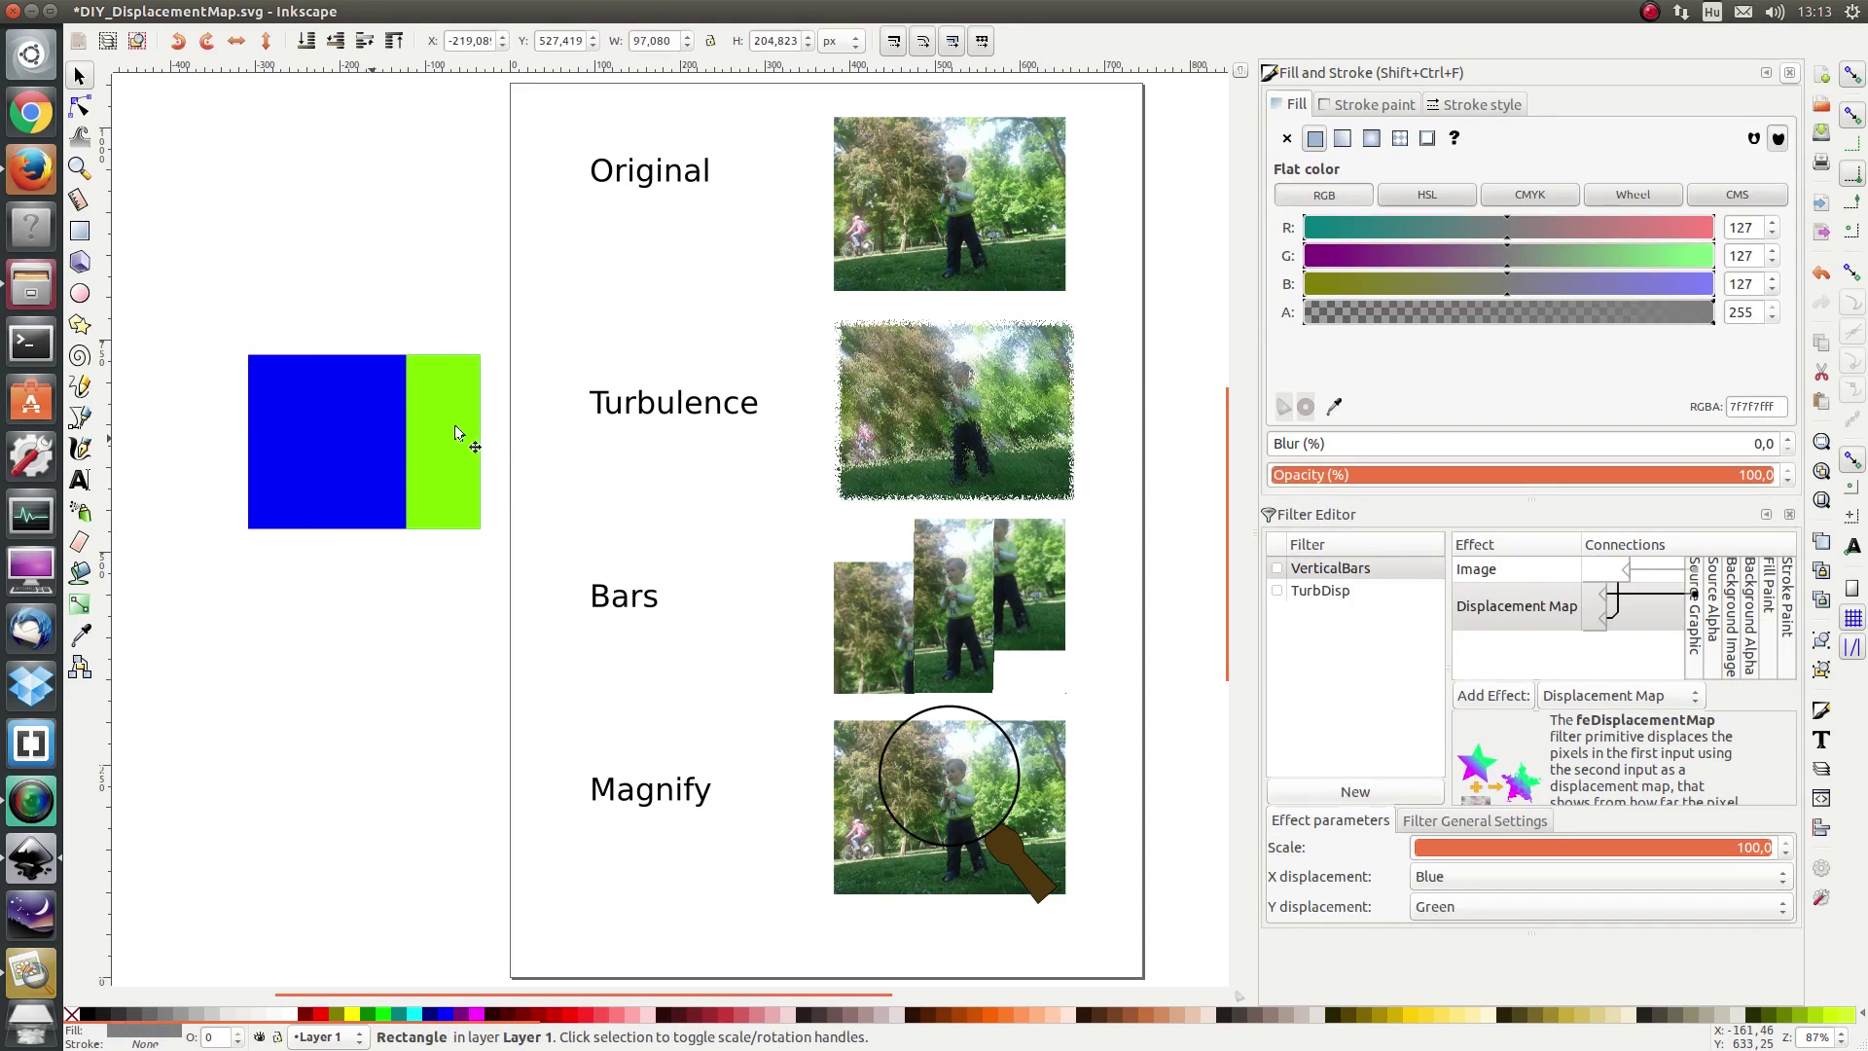
pyautogui.press('Delete')
pyautogui.click(425, 435)
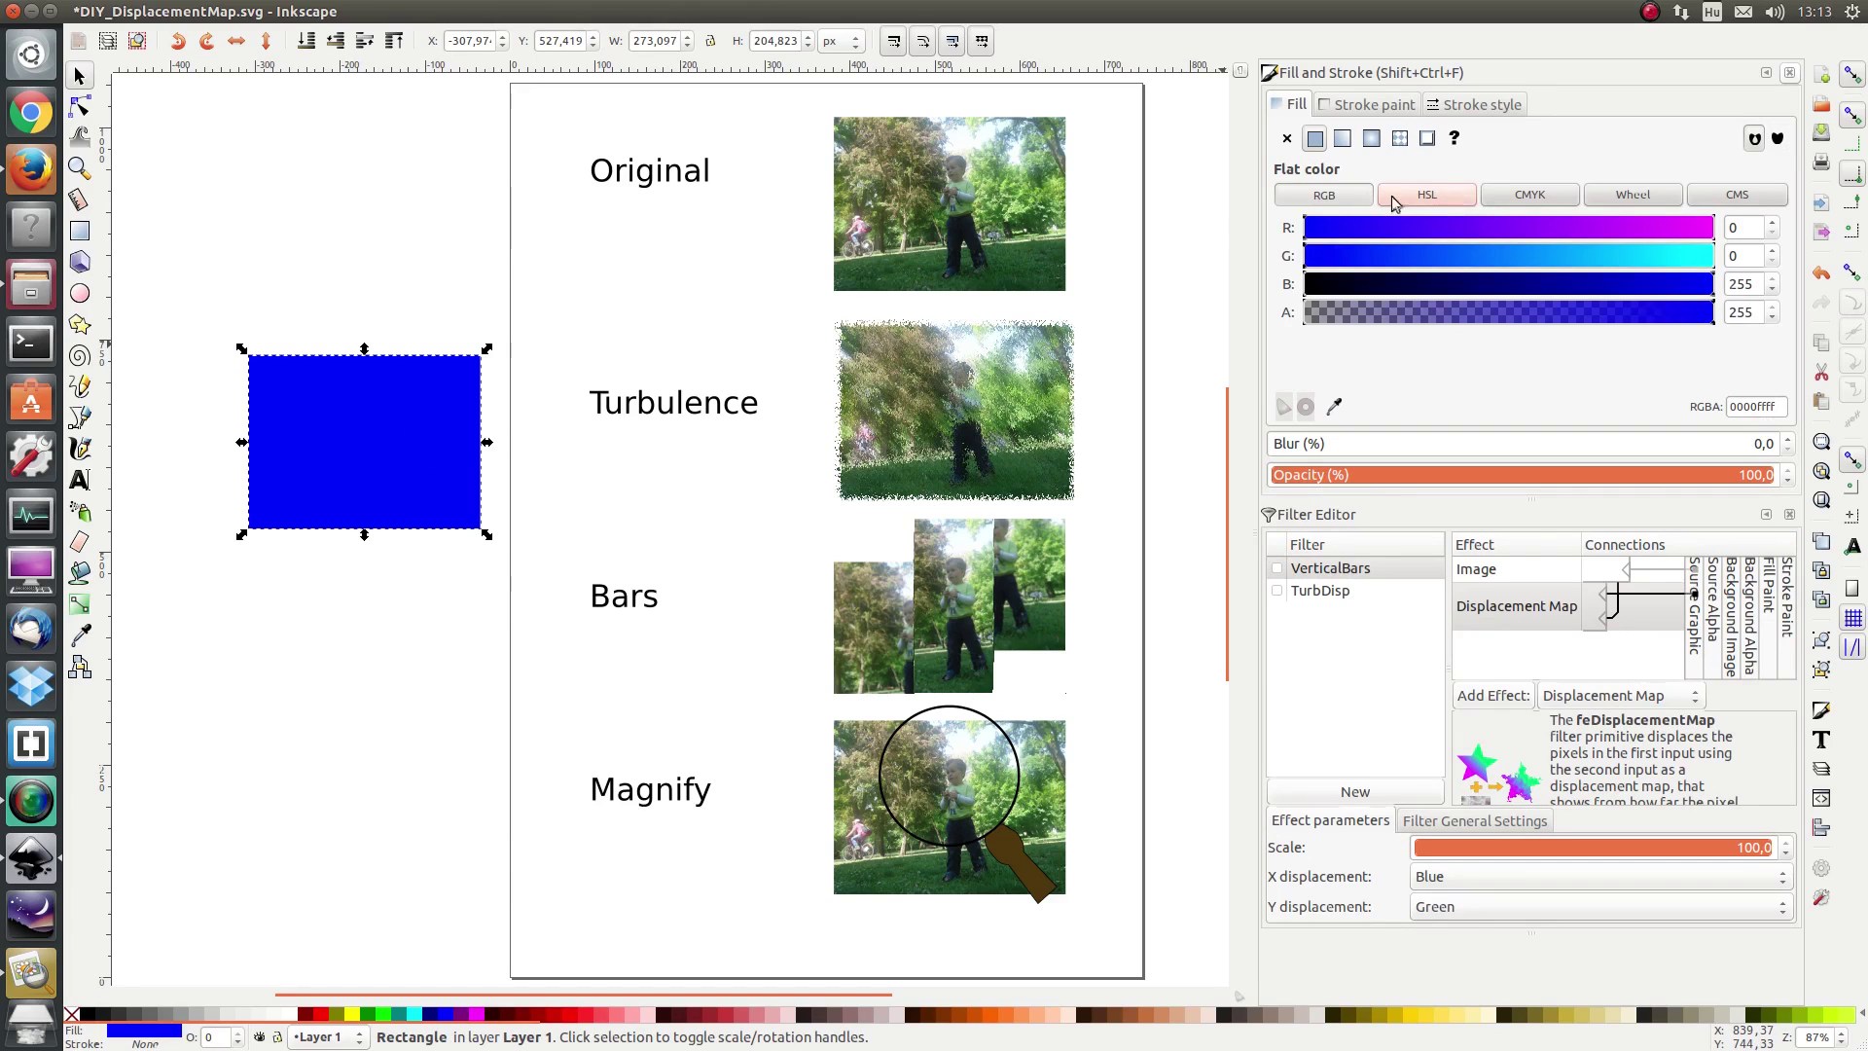
# Set the rectangle's fill to R 127, G 127, B 127 (grey 7f7f7f)
pyautogui.click(1753, 228)
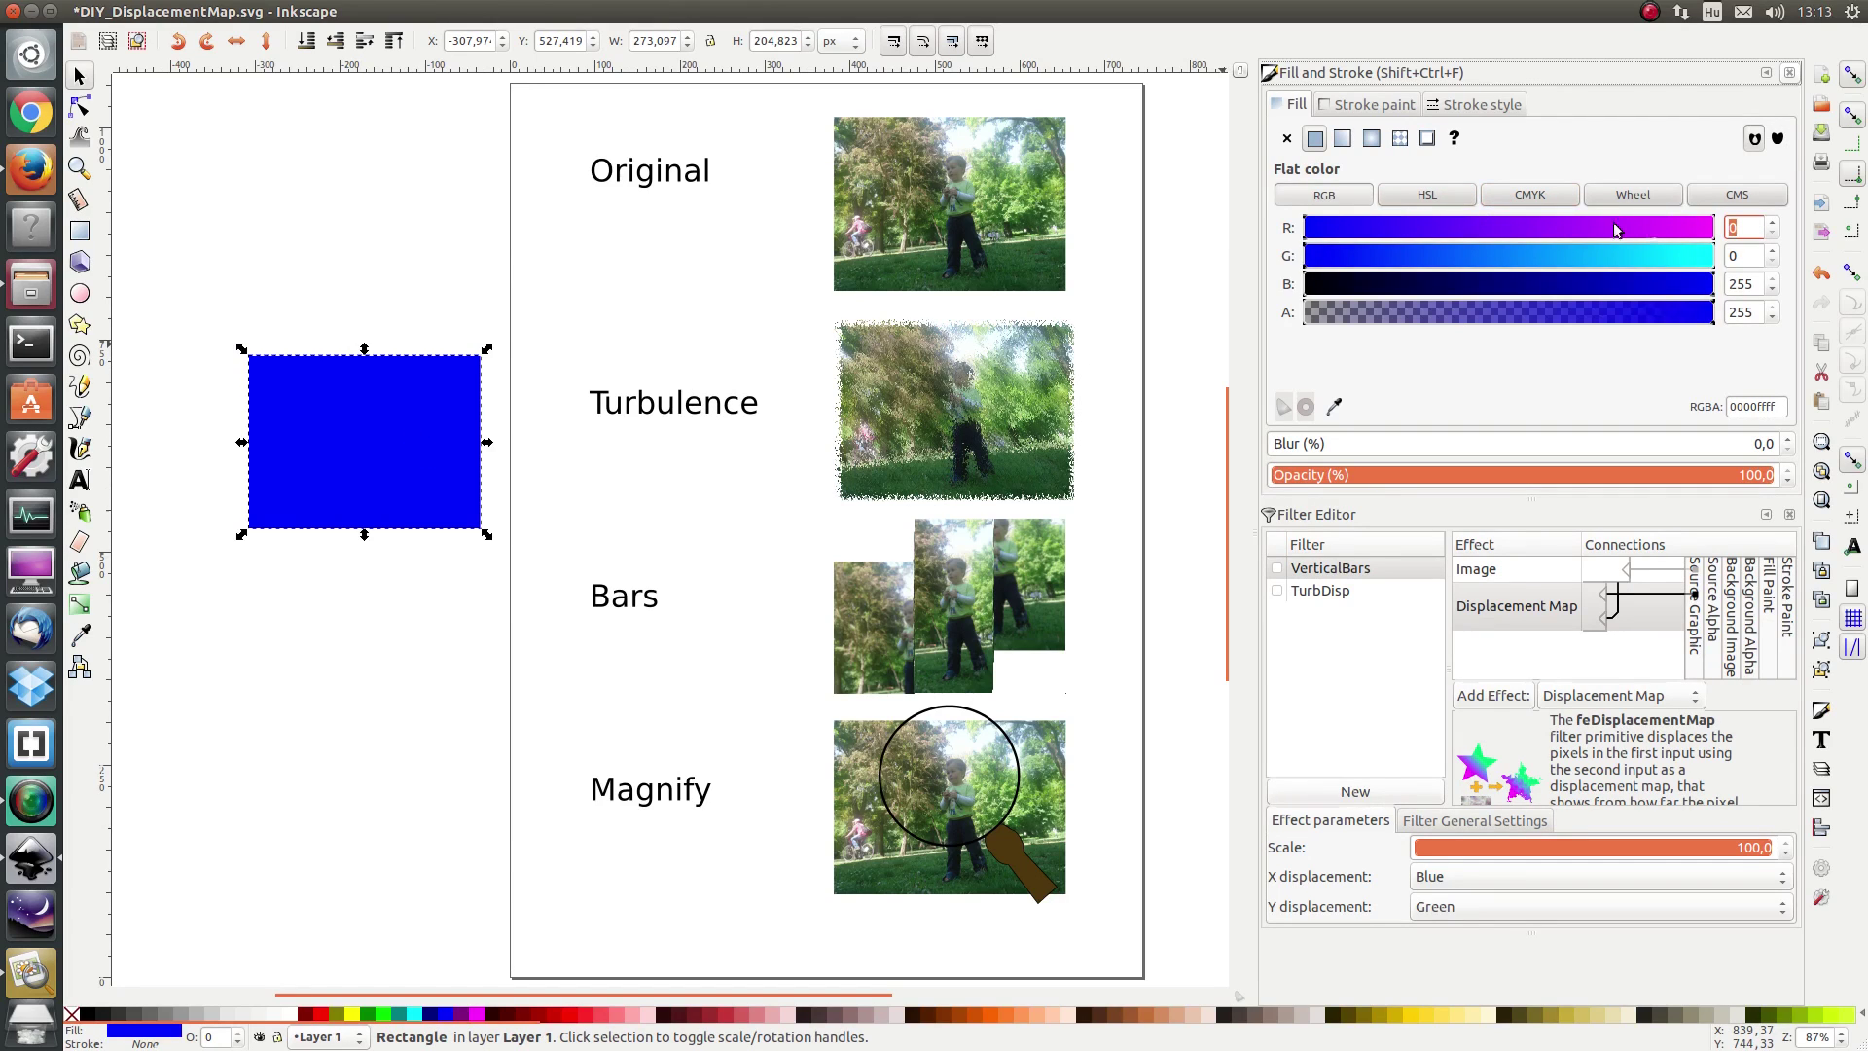
pyautogui.write('127')
pyautogui.click(1746, 256)
pyautogui.write('127')
pyautogui.press('Return')
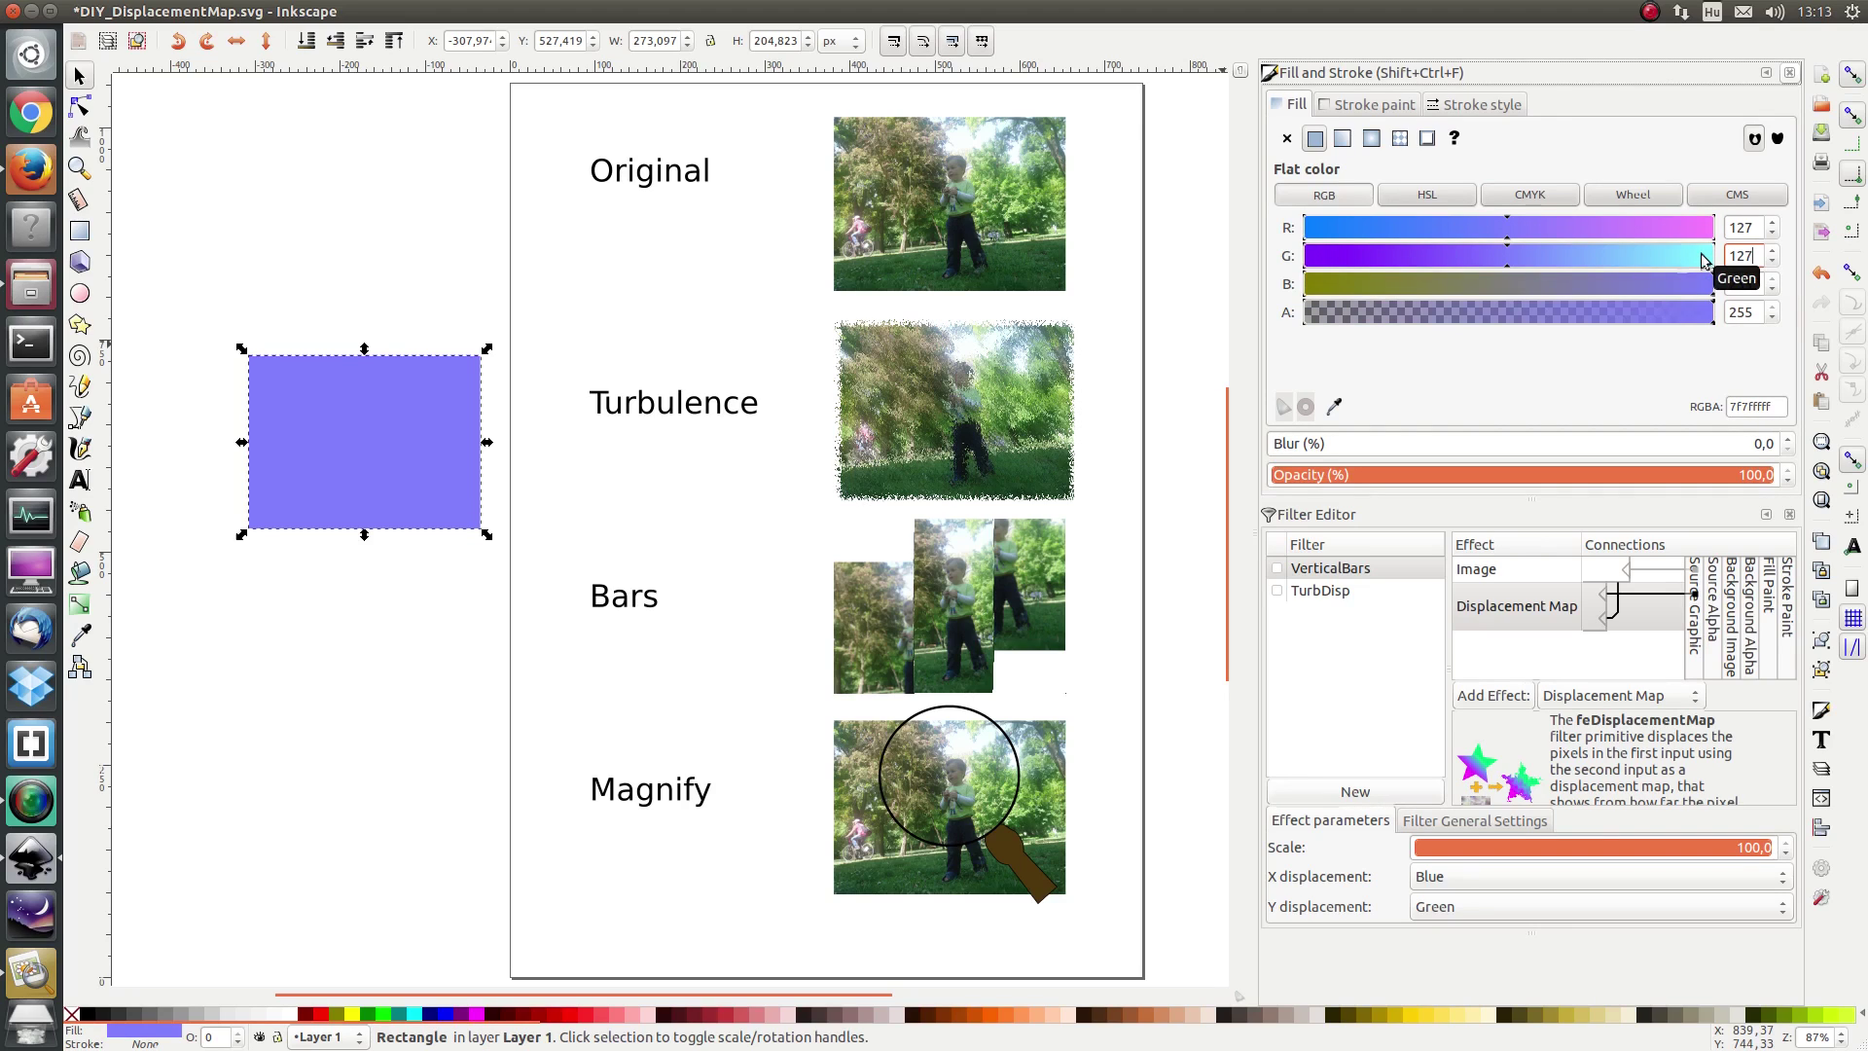
pyautogui.doubleClick(1746, 284)
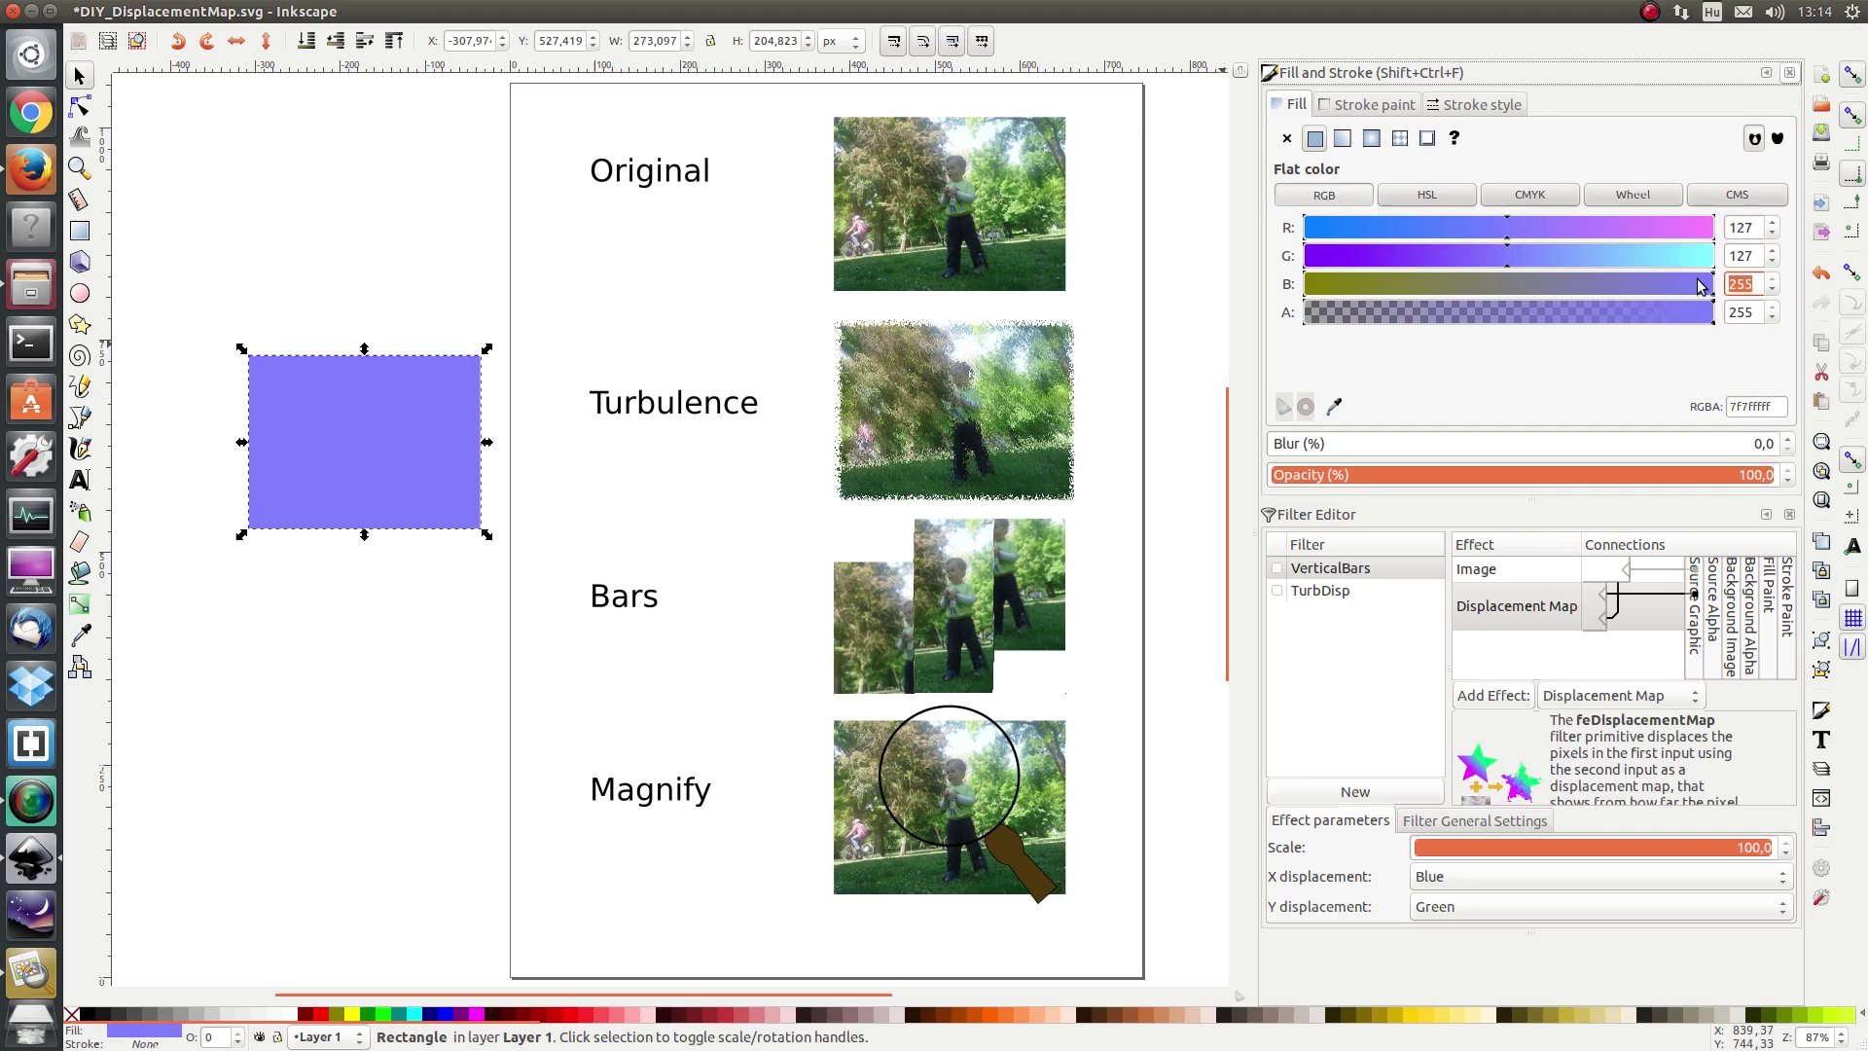
pyautogui.write('12')
pyautogui.press('Return')
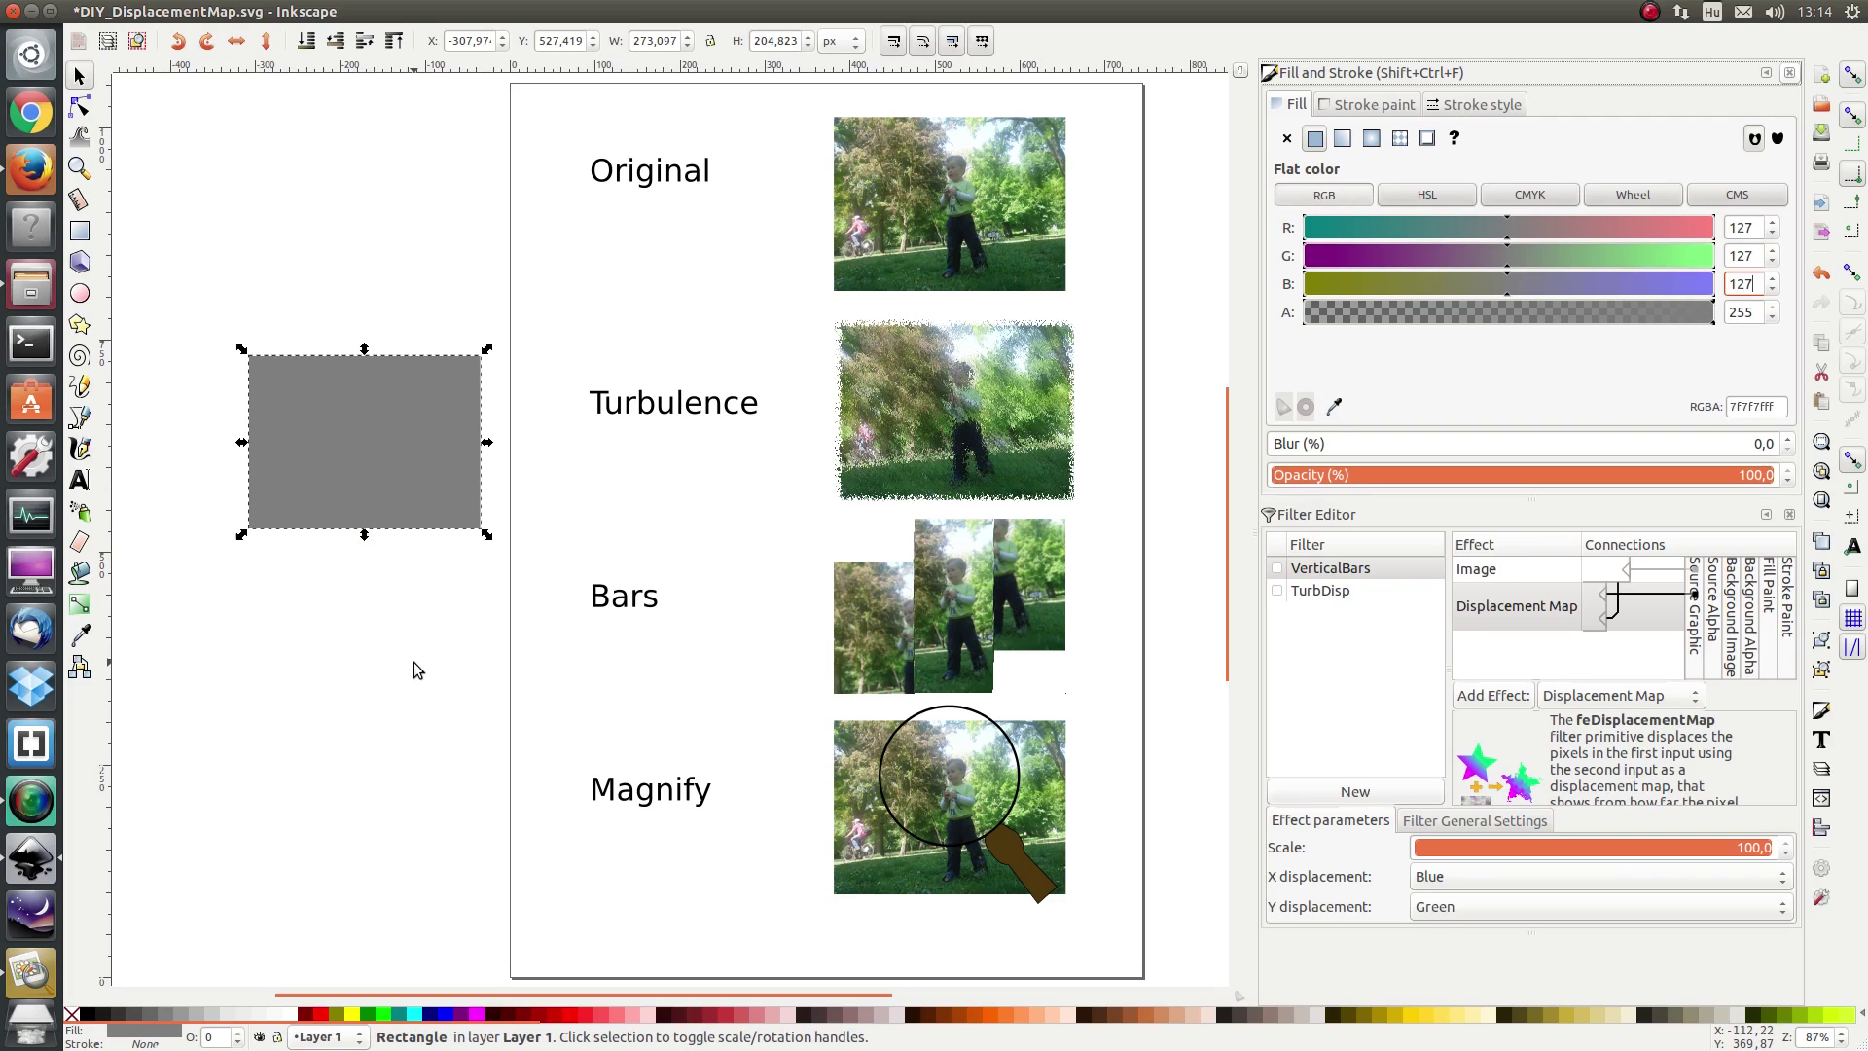
# Draw a circle with the Ellipse tool and size it to 100 × 100
pyautogui.click(78, 296)
pyautogui.moveTo(191, 156); pyautogui.dragTo(285, 254)
pyautogui.press('s')
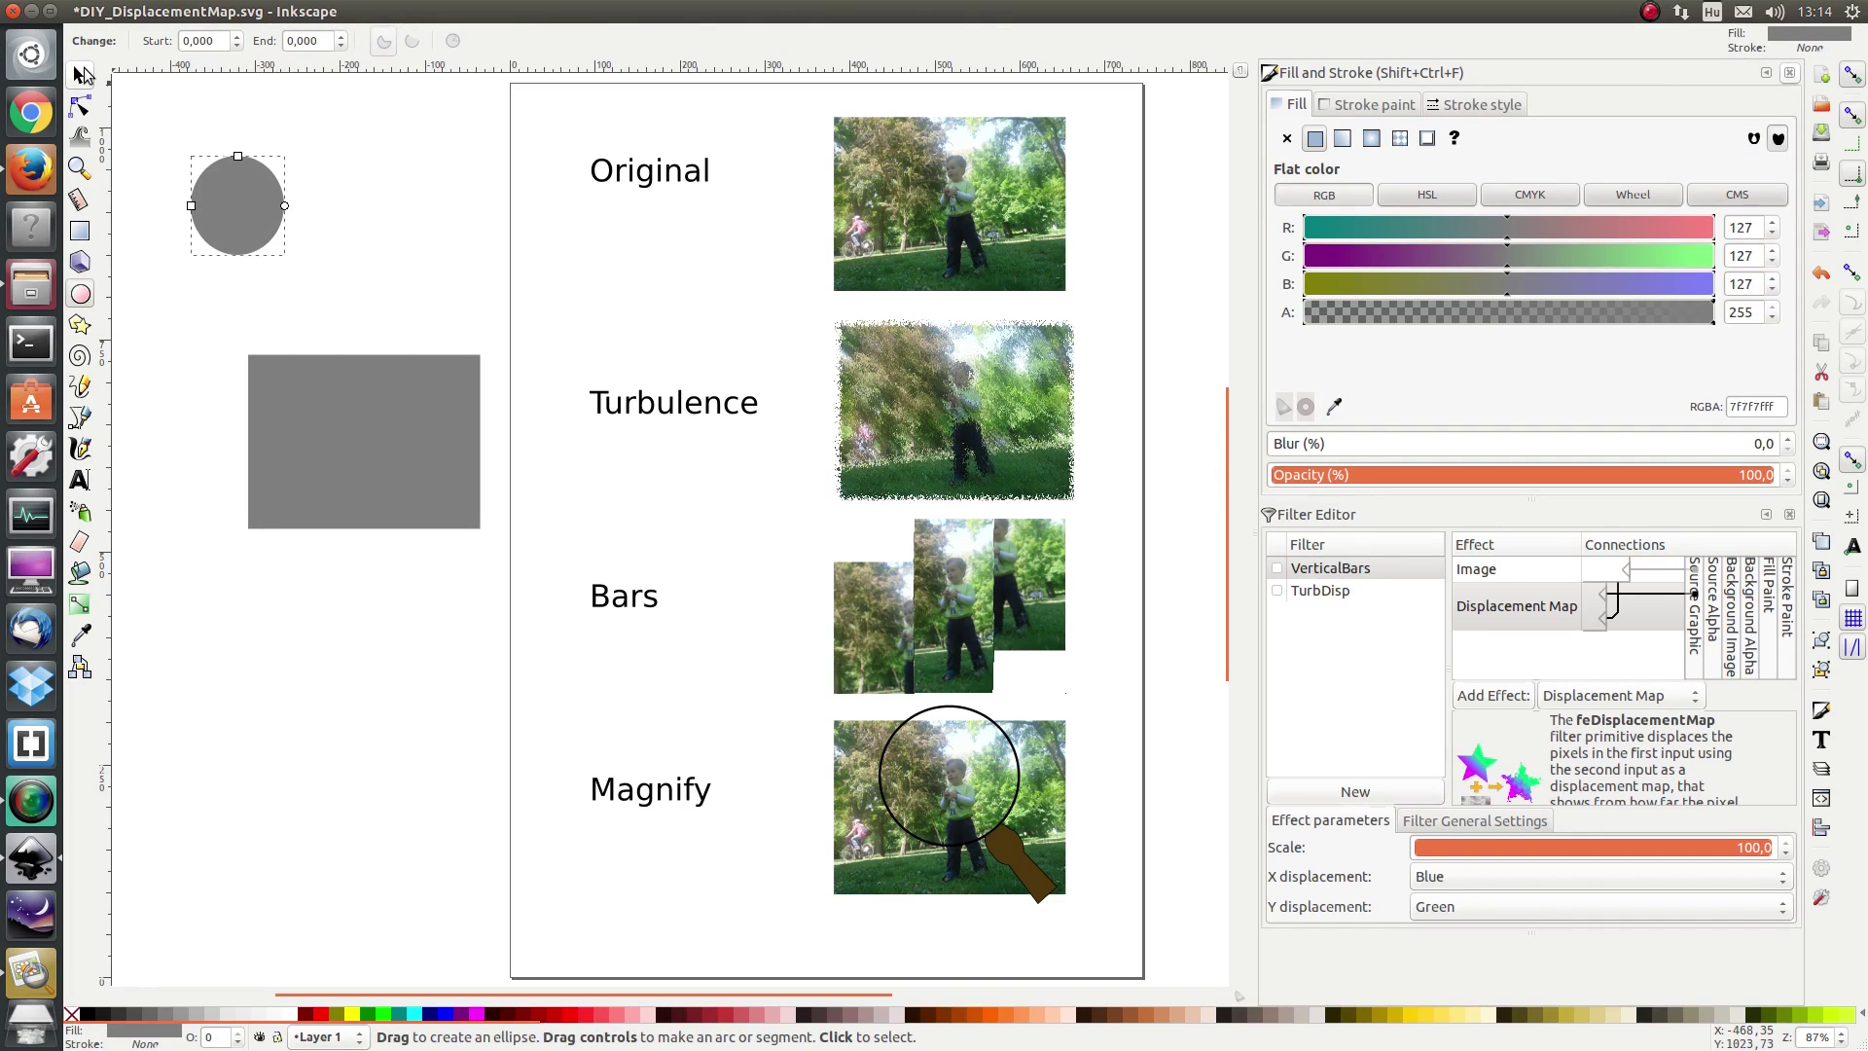
pyautogui.click(260, 216)
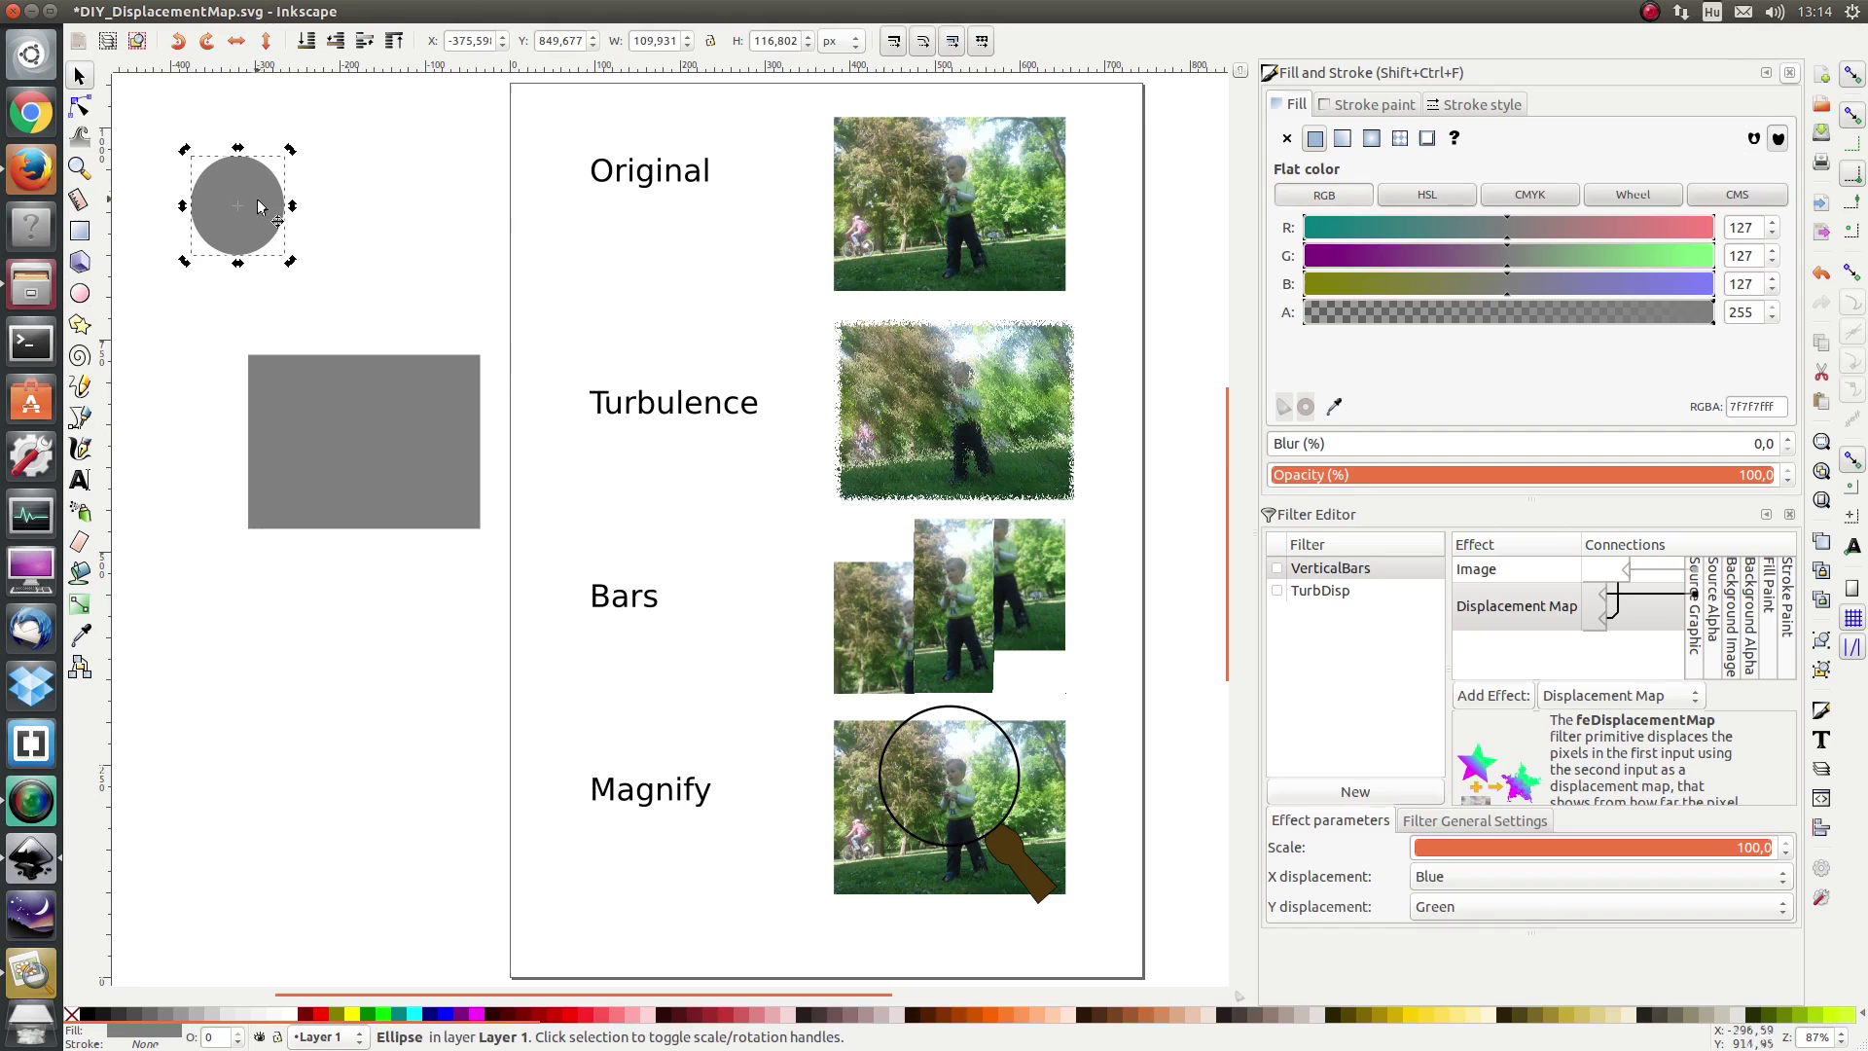
pyautogui.click(665, 44)
pyautogui.hotkey('ctrl', 'a')
pyautogui.write('100')
pyautogui.press('Tab')
pyautogui.write('100')
pyautogui.press('Return')
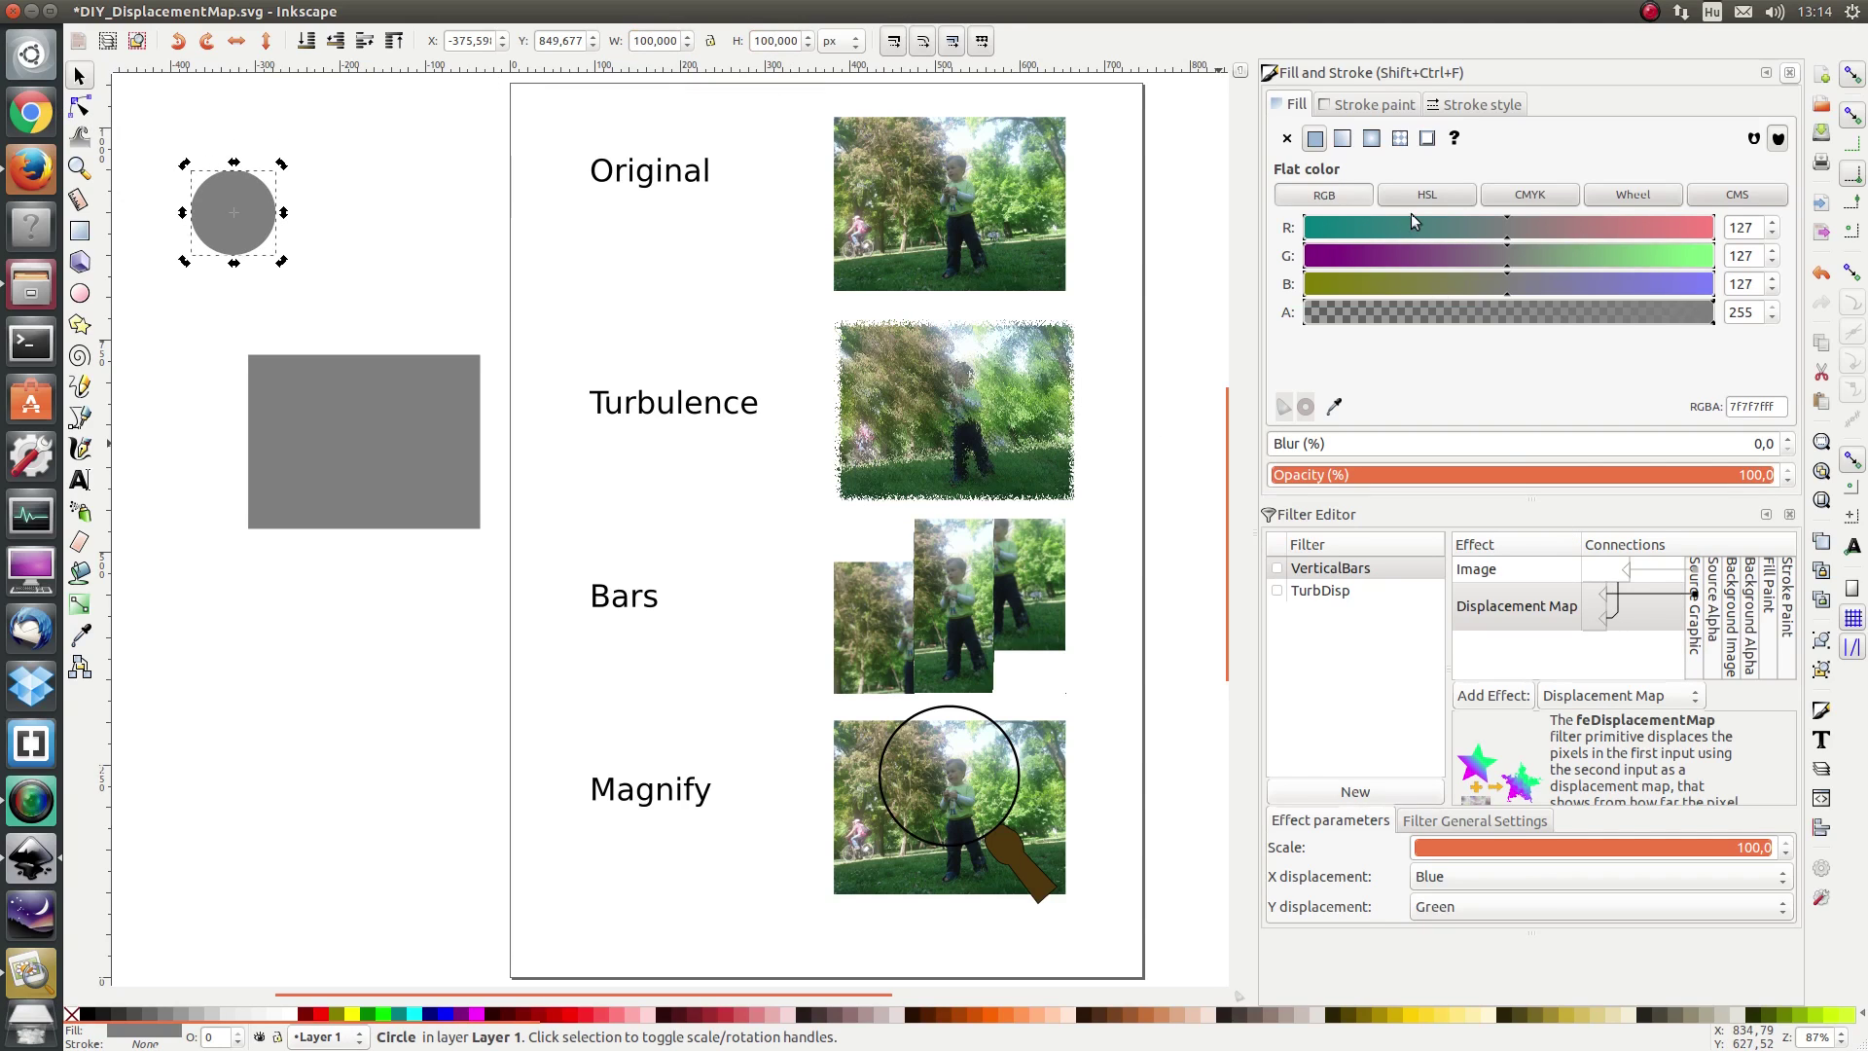
# Make the circle pink (R 255) and snap it to the grey rectangle's top-edge midpoint
pyautogui.click(1712, 226)
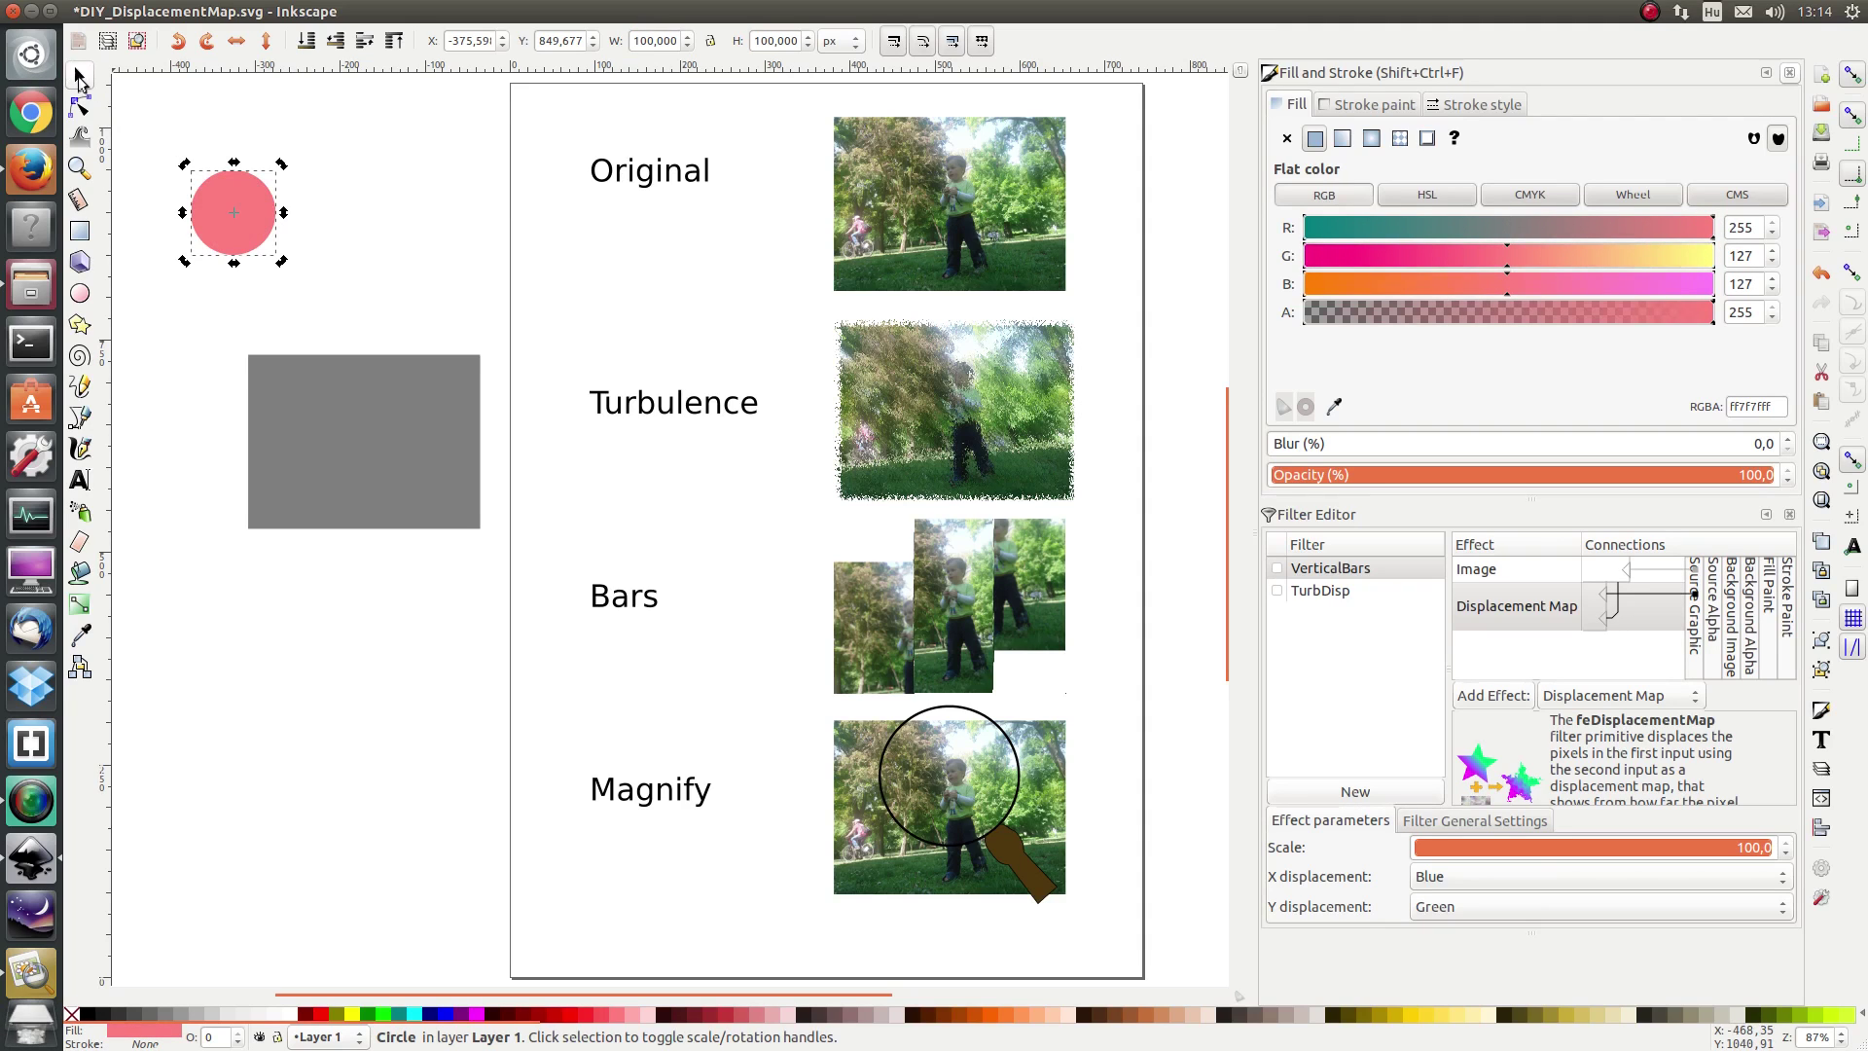
pyautogui.moveTo(255, 216); pyautogui.dragTo(377, 393)
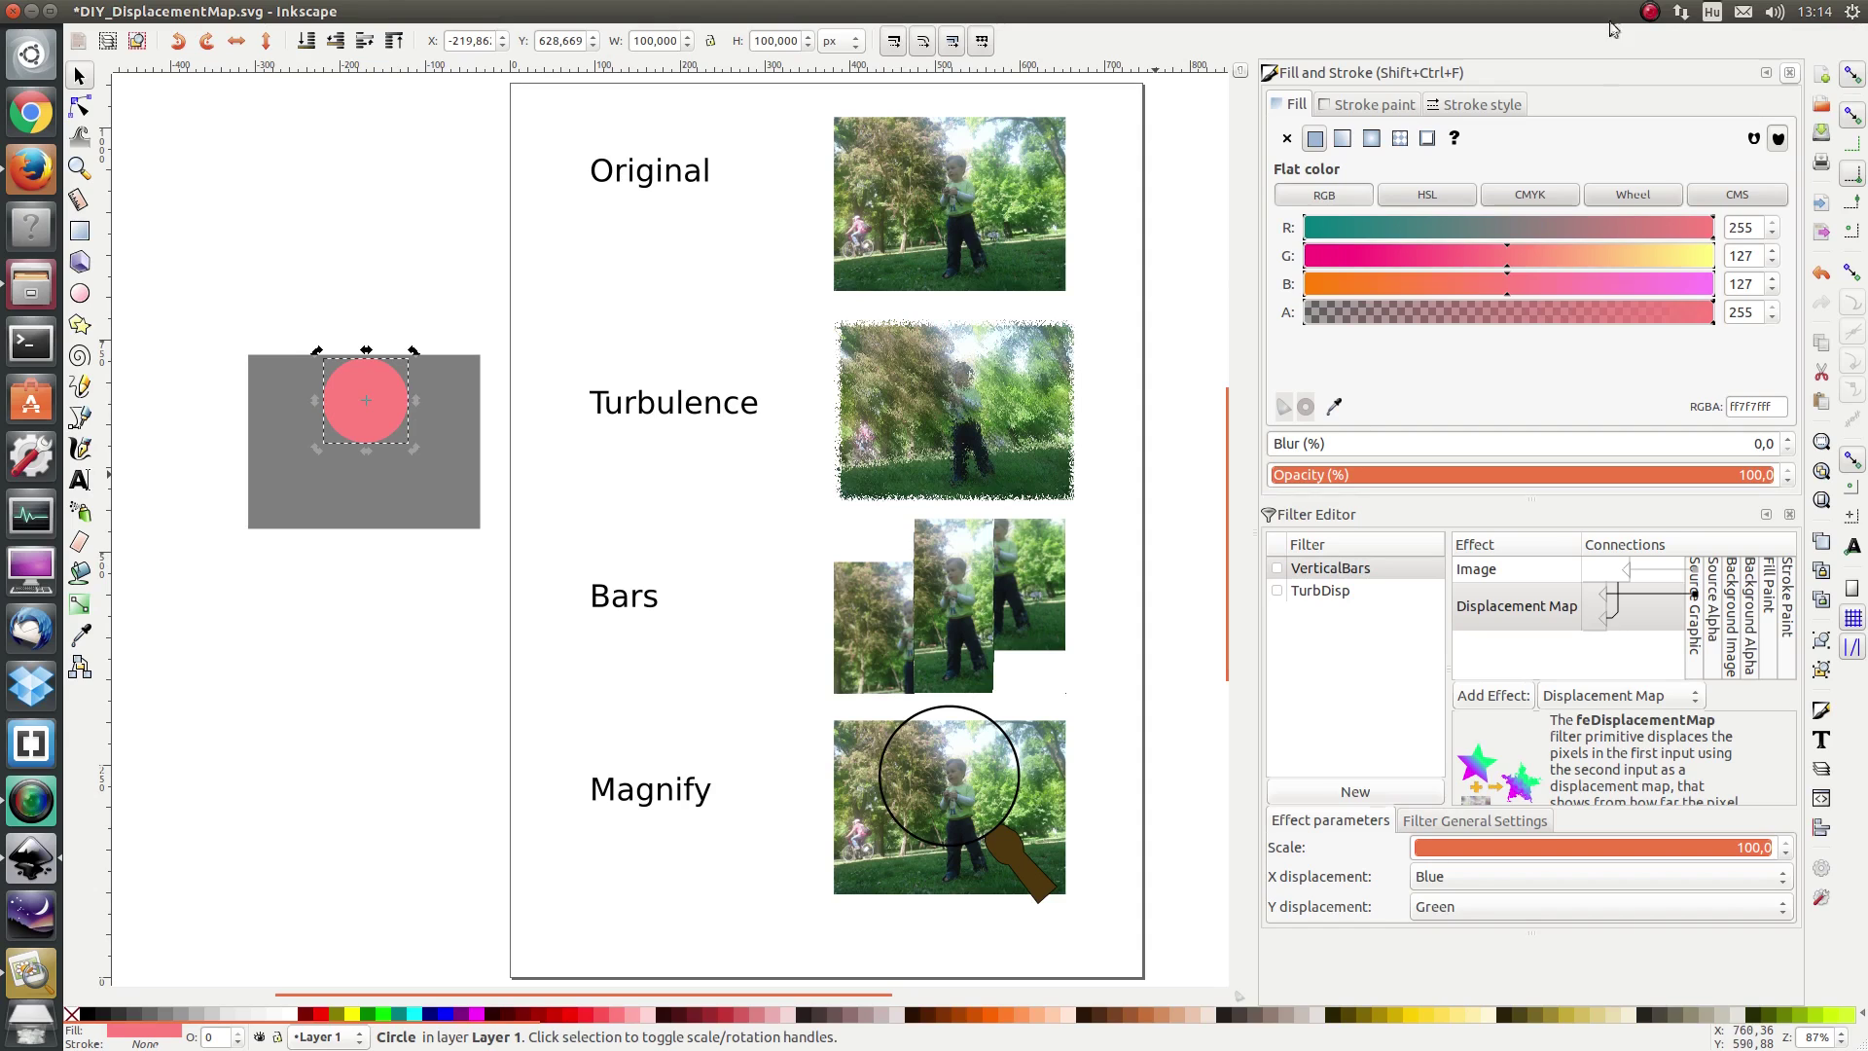
pyautogui.click(1853, 202)
pyautogui.moveTo(341, 382); pyautogui.dragTo(348, 364)
# Resize the pink circle to 150 × 150
pyautogui.click(360, 230)
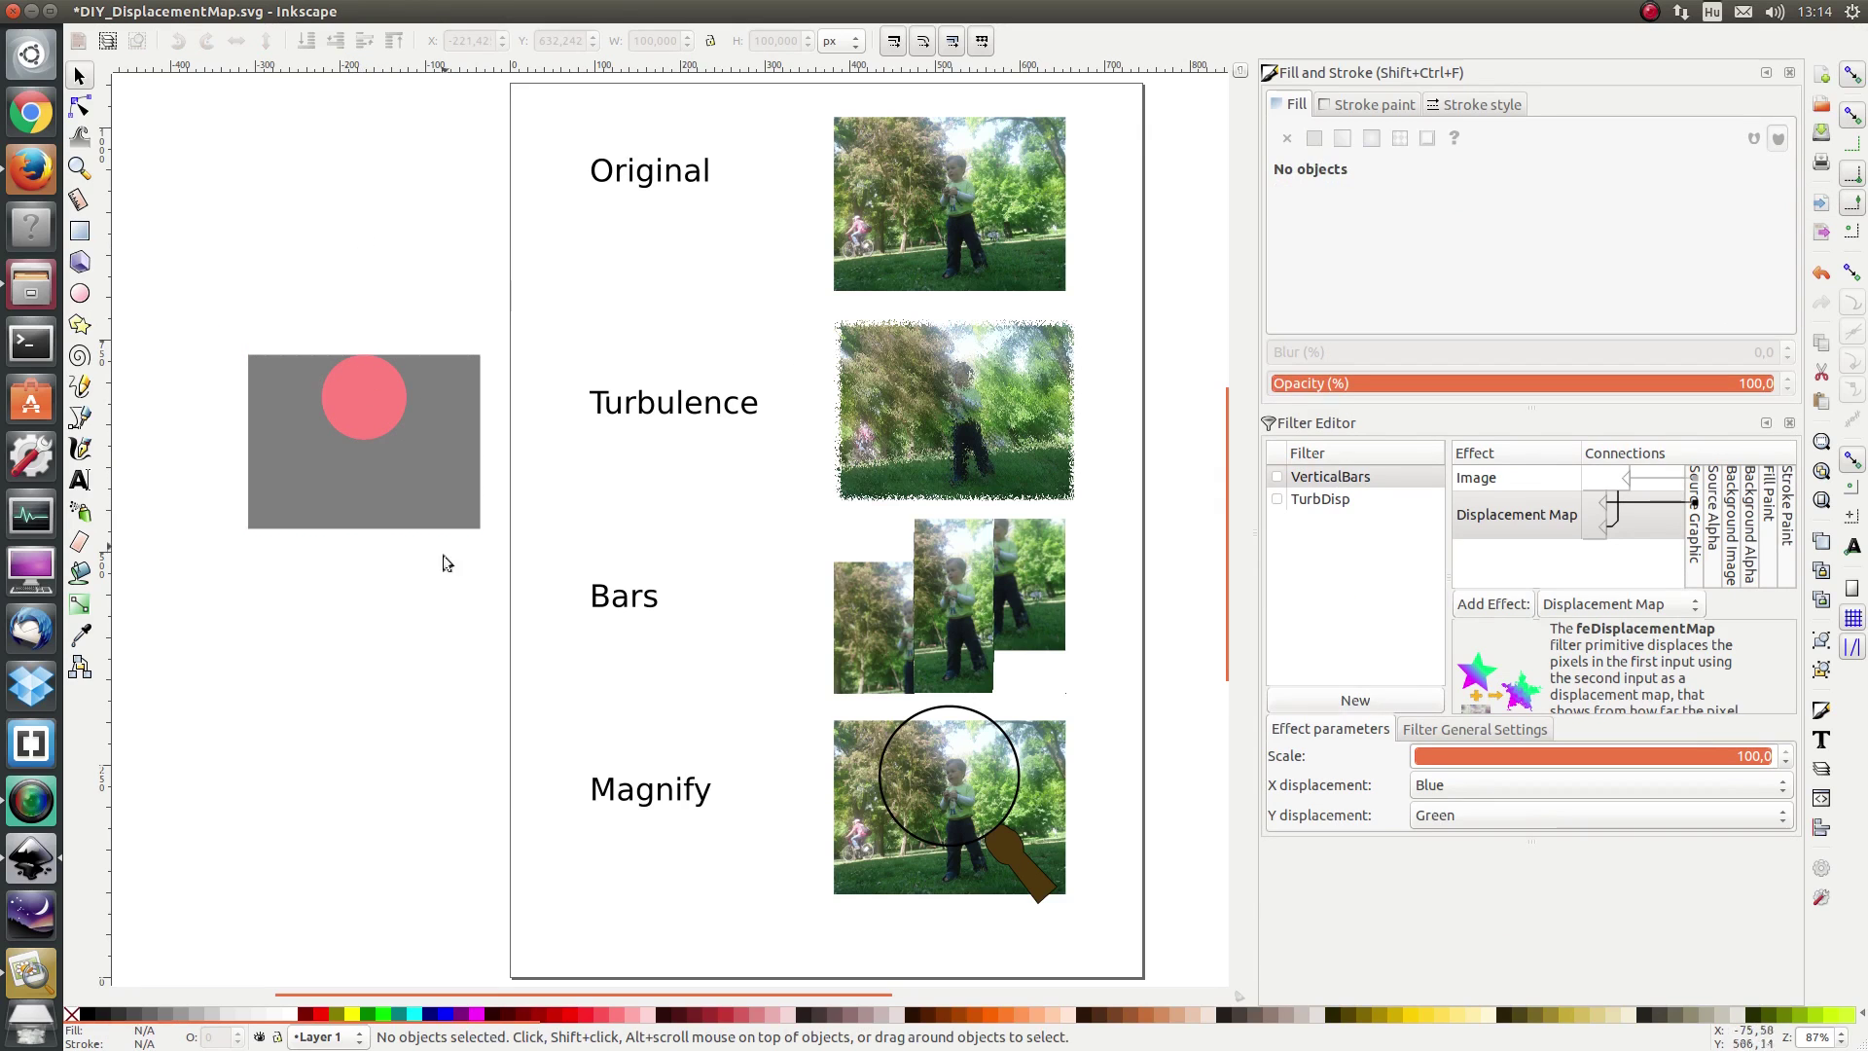
pyautogui.click(377, 420)
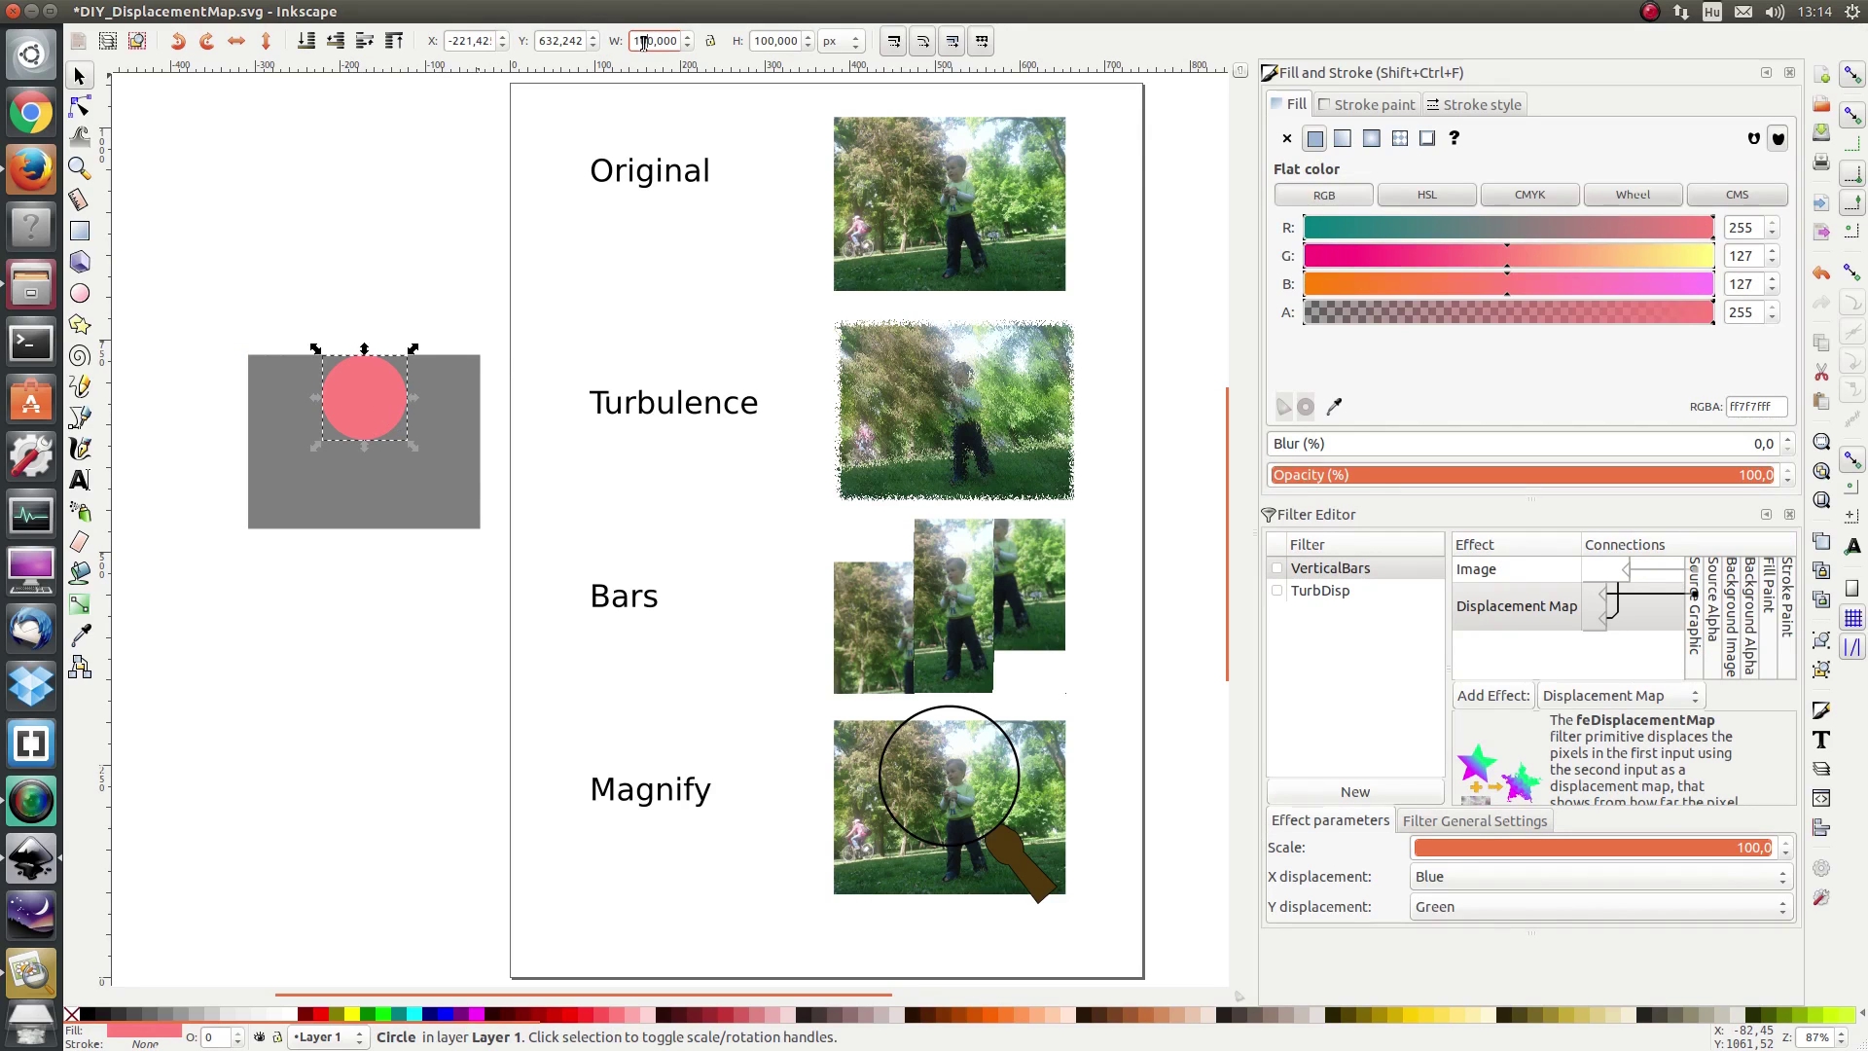
pyautogui.press('Delete')
pyautogui.write('5')
pyautogui.click(769, 41)
pyautogui.press('Delete')
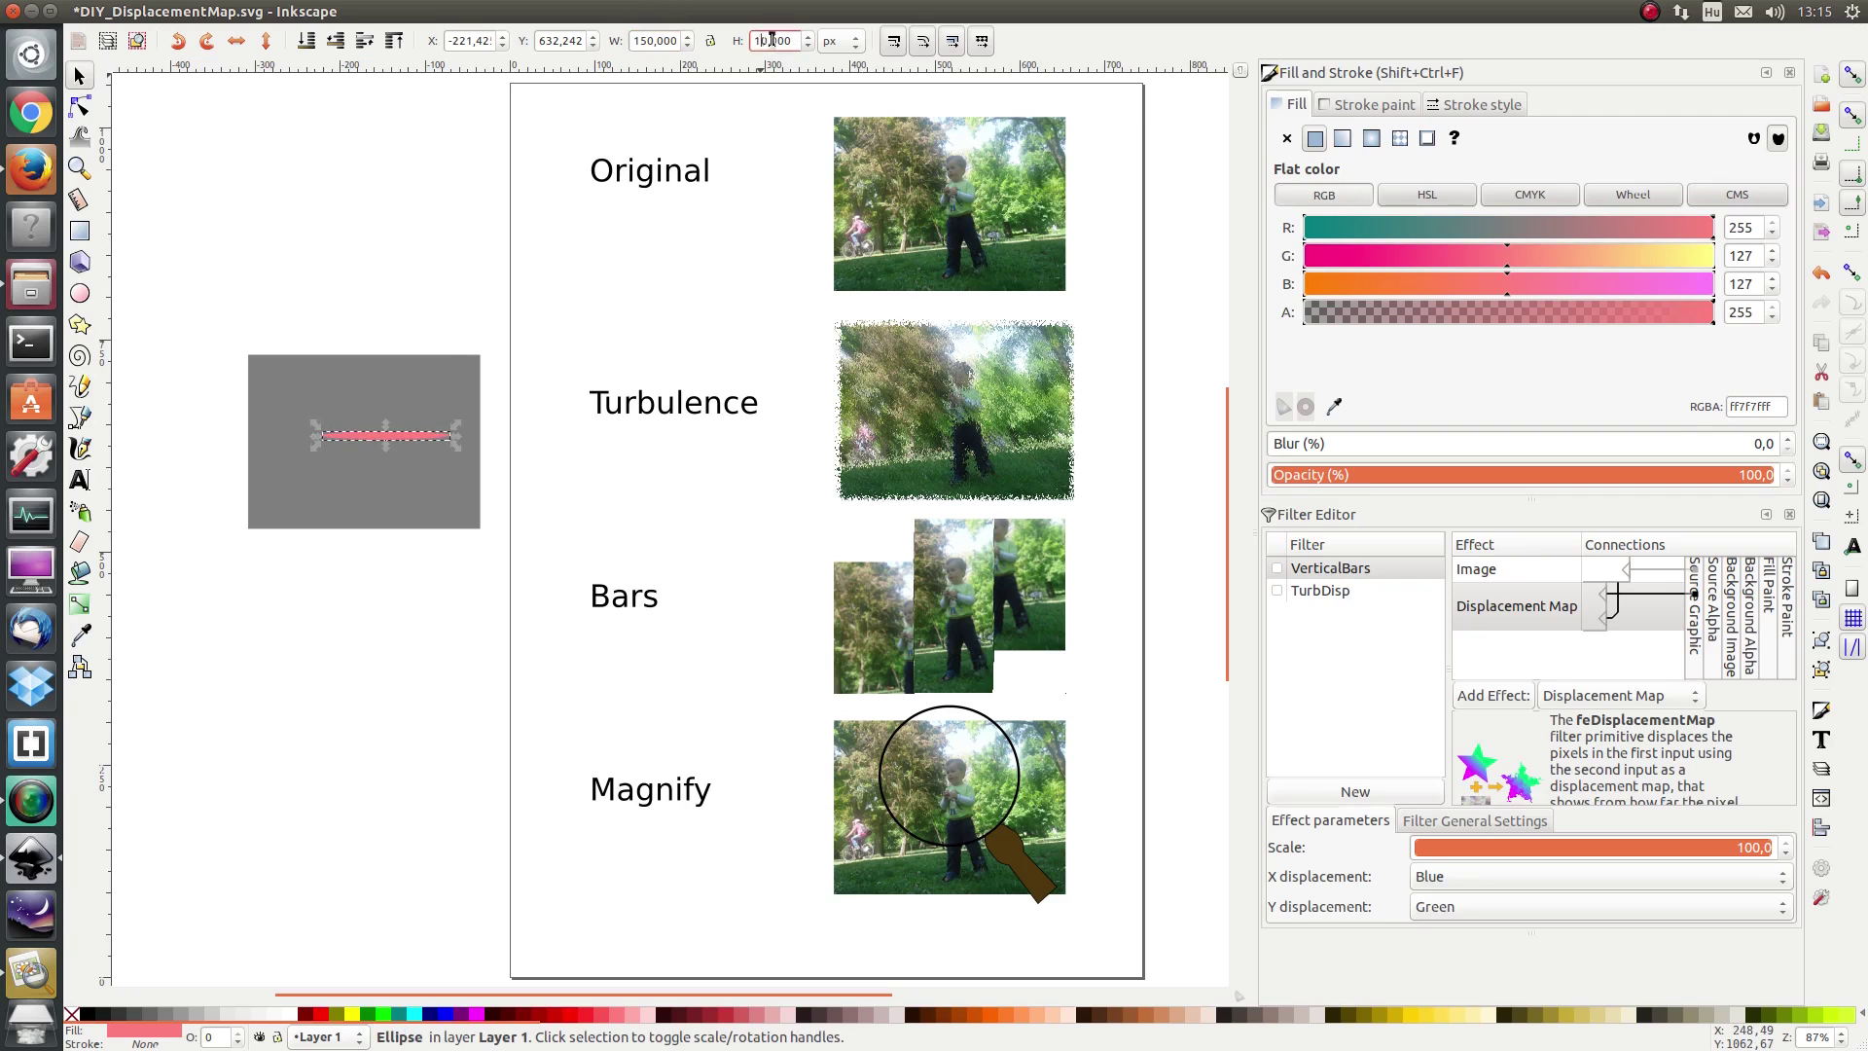
pyautogui.write('5')
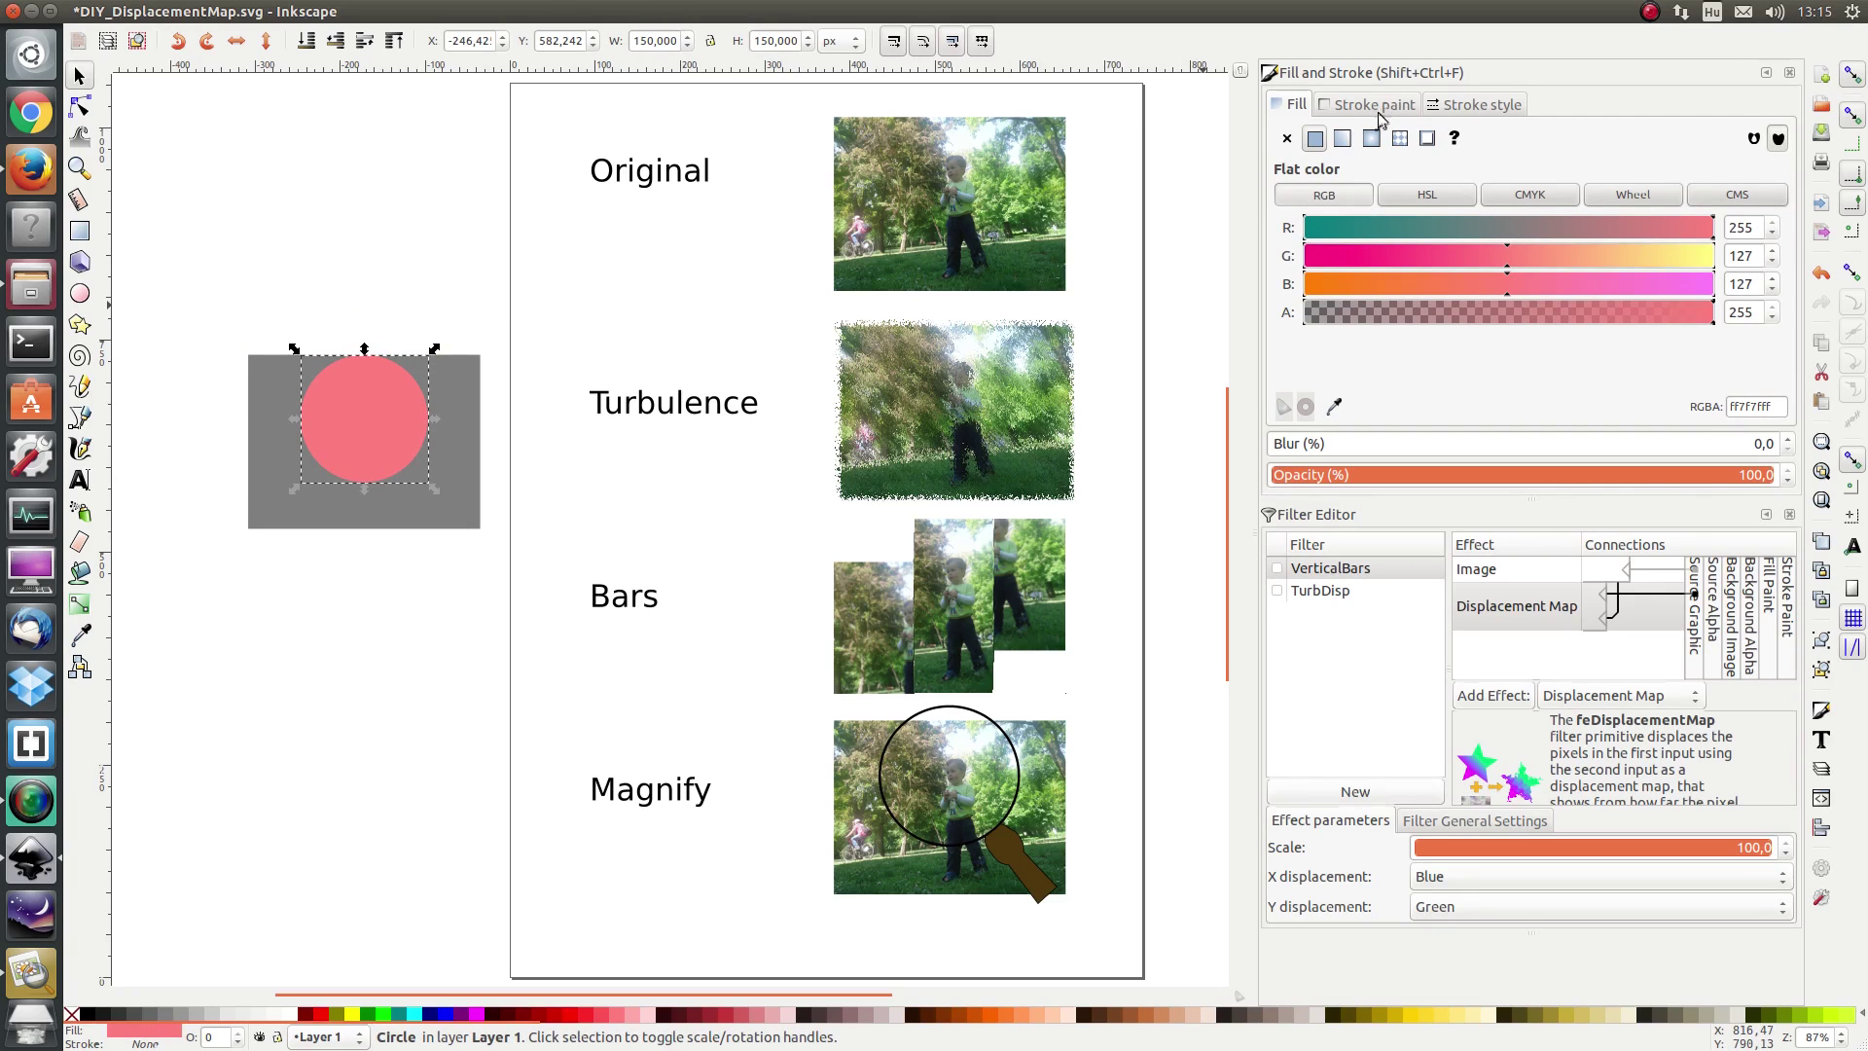